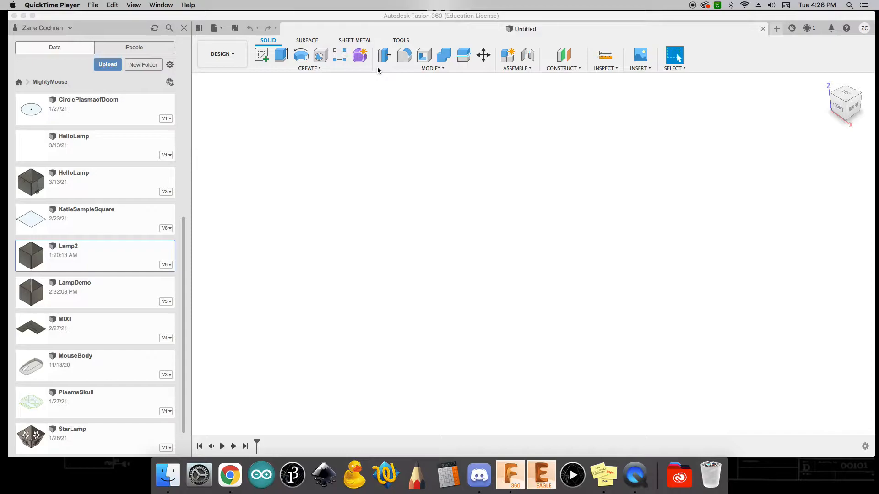
Change the document's active units to inches.
left_click(355, 26)
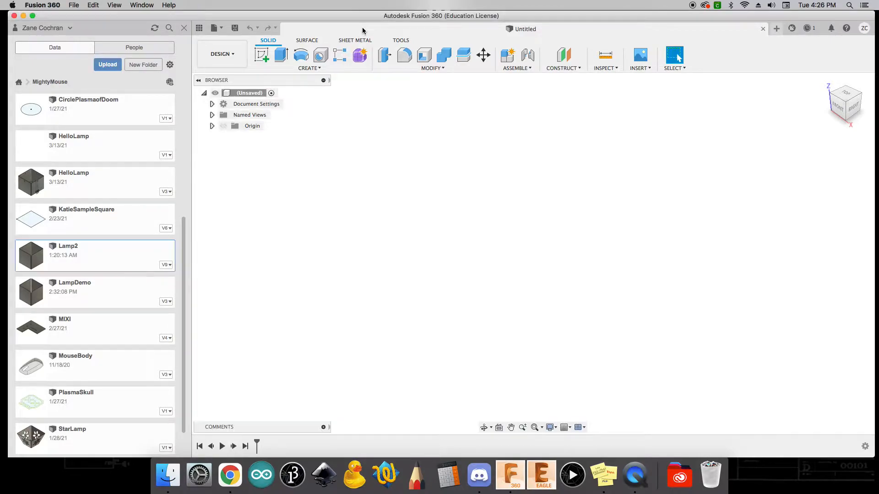
left_click(212, 103)
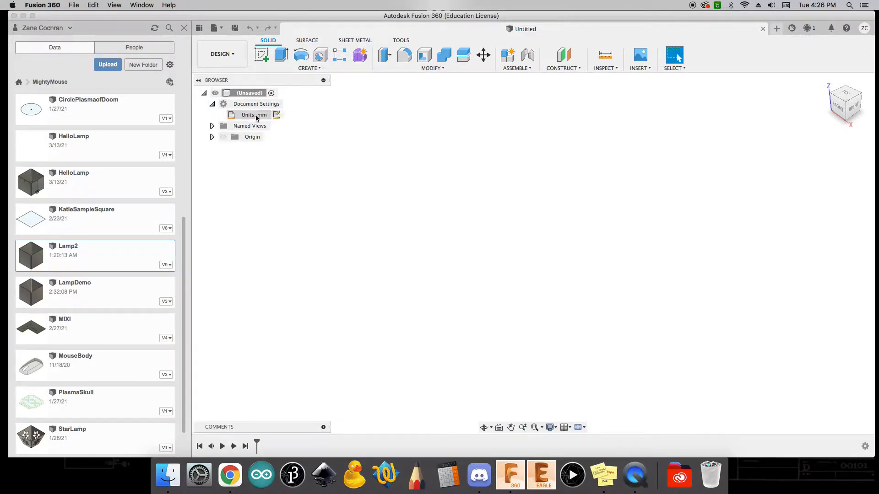
left_click(277, 116)
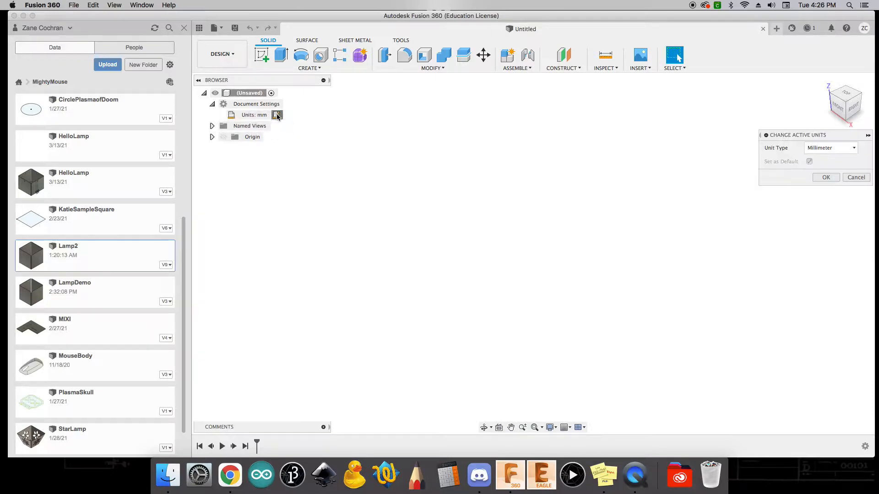
left_click(823, 148)
left_click(821, 189)
left_click(826, 177)
left_click(212, 104)
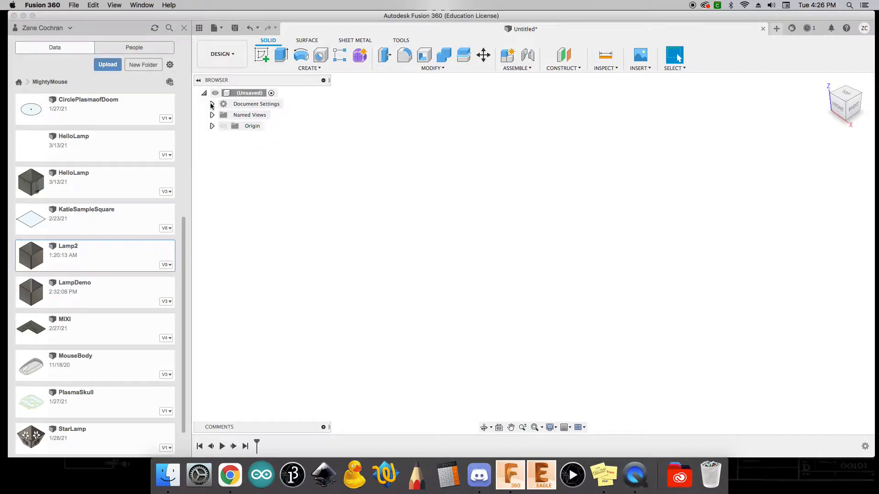
Create a new internal standard component named "lamp" and make it active.
right_click(234, 94)
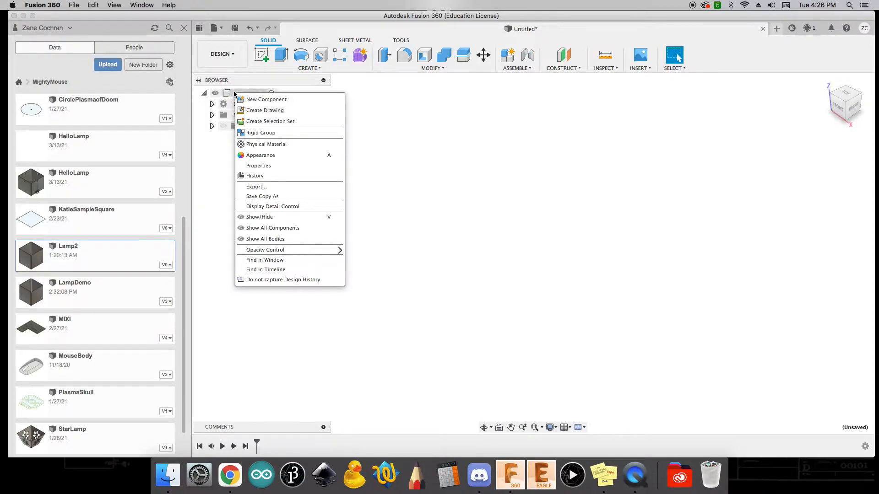
left_click(256, 102)
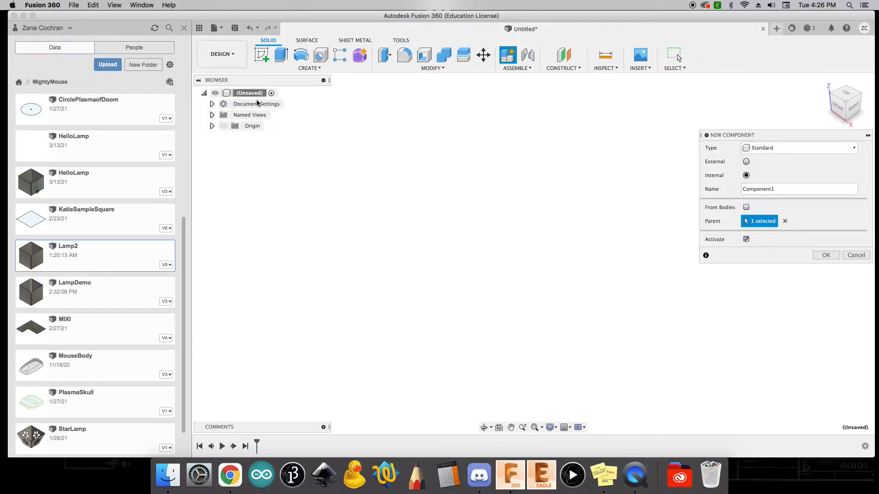
left_click(797, 189)
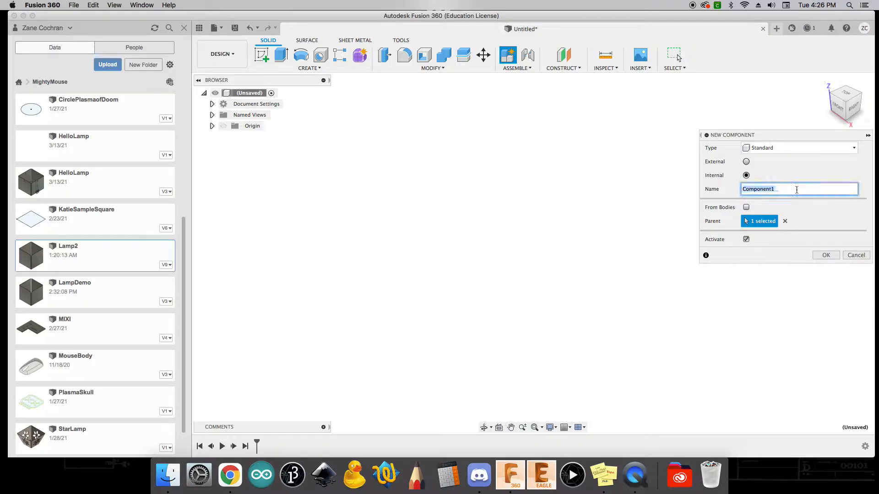
type("lamp")
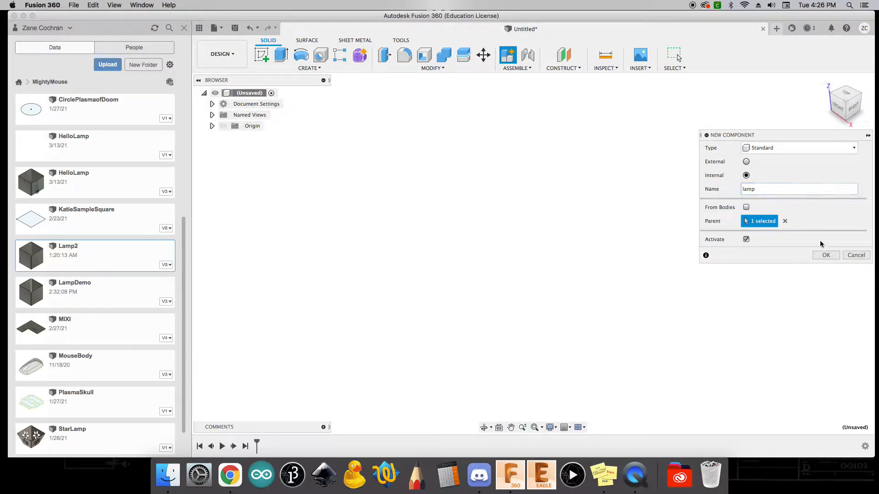
left_click(833, 255)
Save the design as "SampleLamp" in the MightyMouse project.
key("super+s")
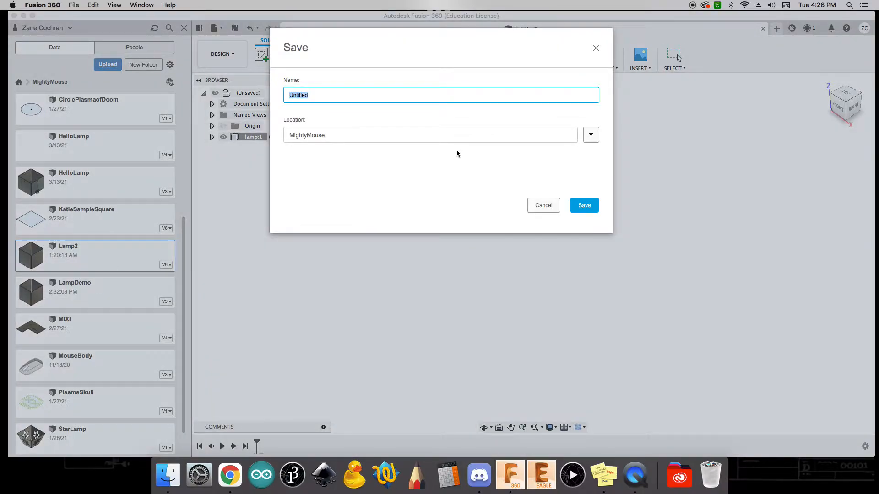
type("SampleLamp")
key("Return")
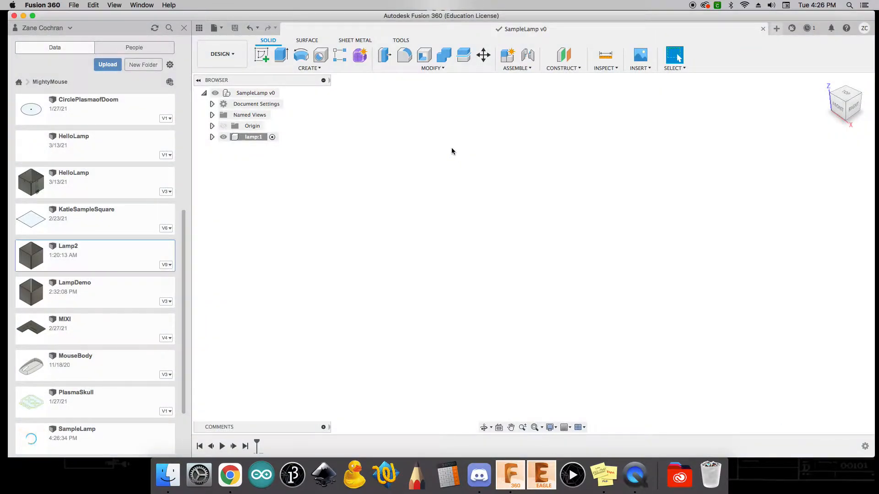
Sketch a 3 in by 3 in center rectangle at the origin on the horizontal XY plane and finish the sketch.
left_click(354, 41)
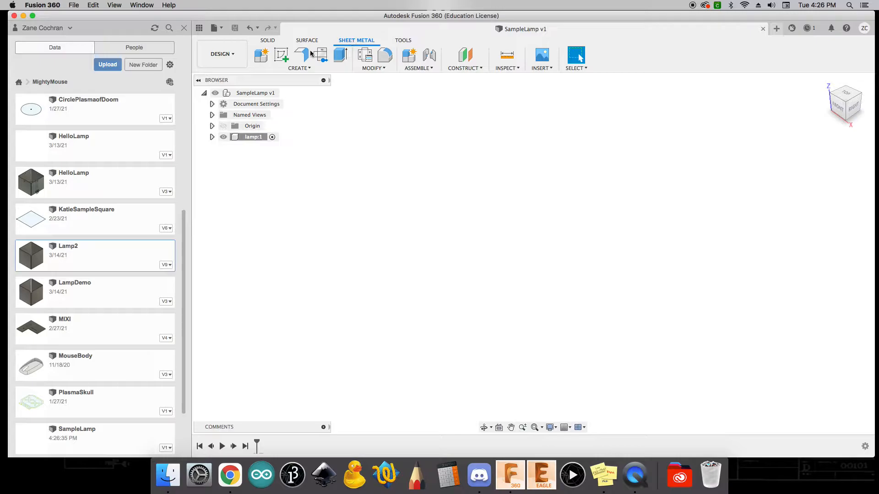
left_click(280, 56)
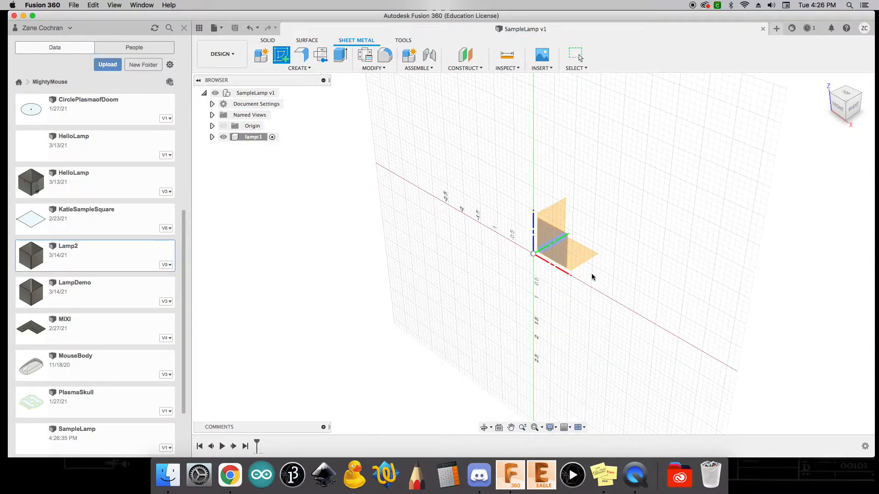
left_click(576, 255)
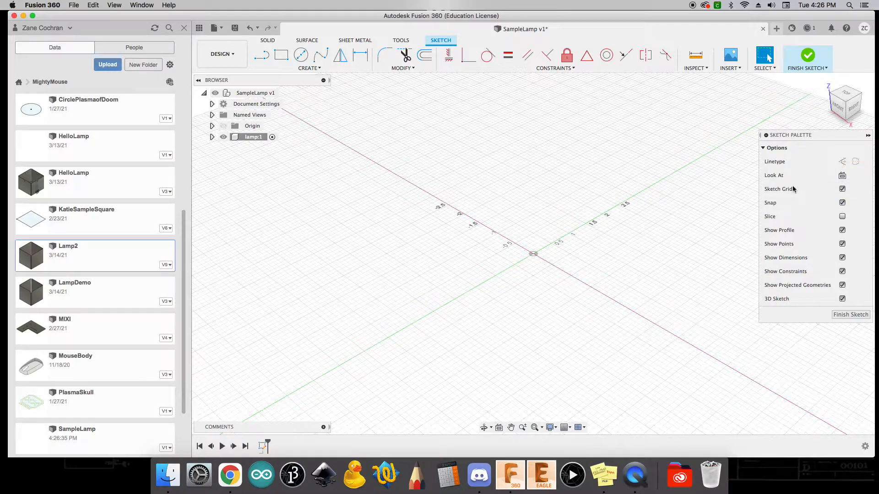
left_click(282, 56)
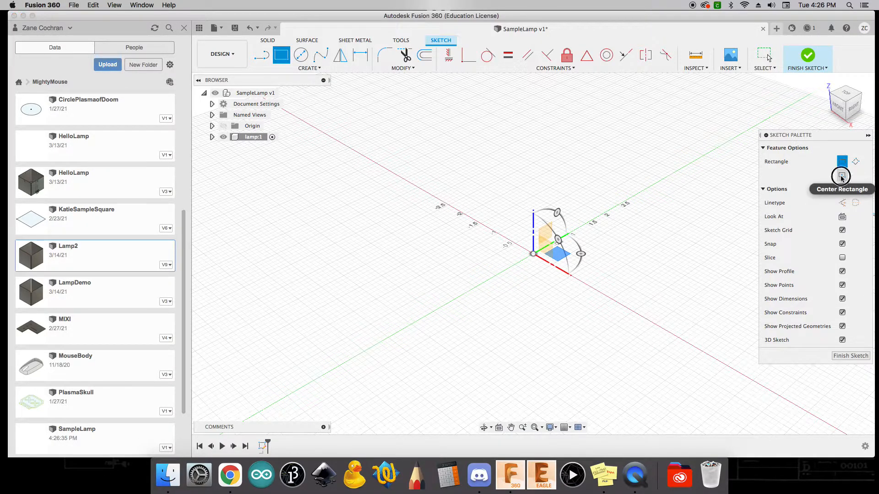
left_click(532, 253)
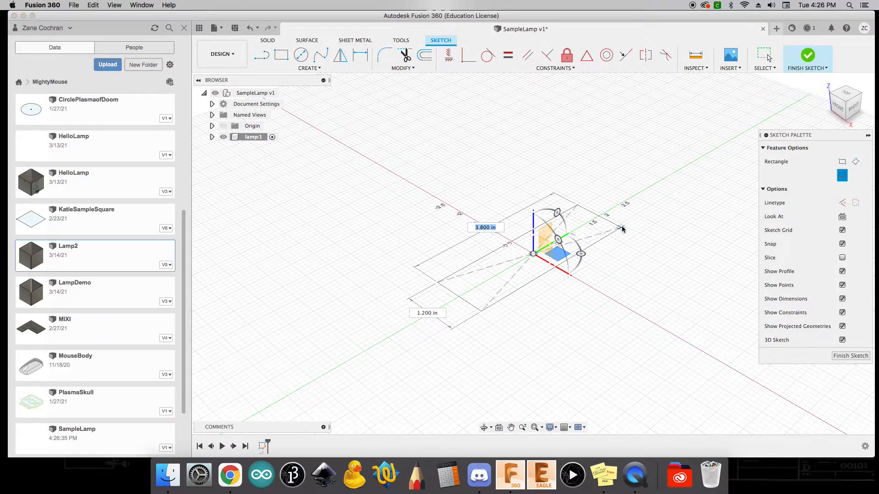
type("3")
key("Tab")
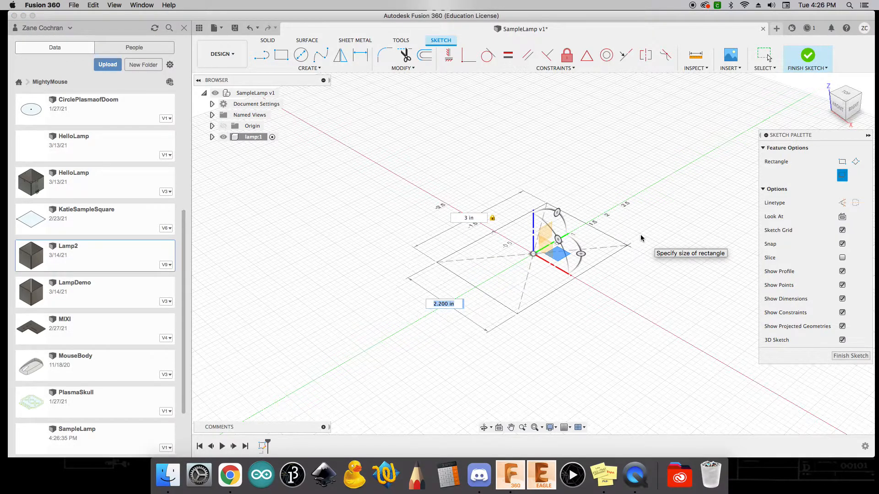
type("3")
key("Return")
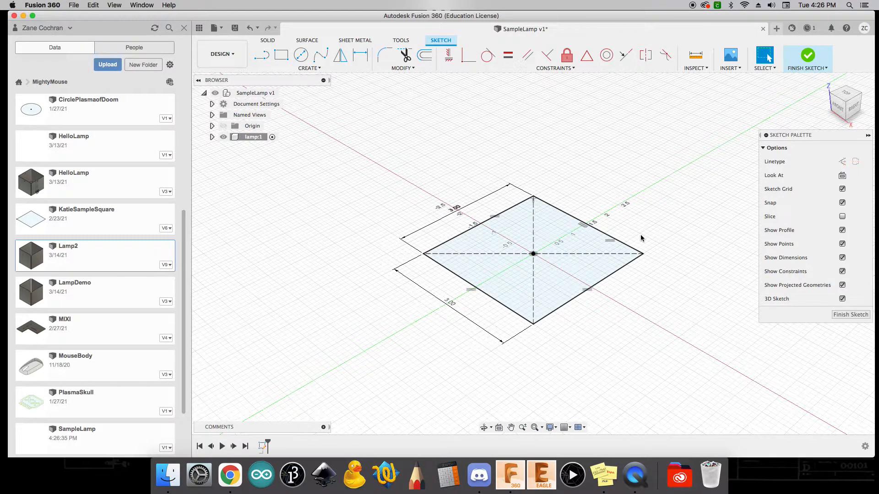
left_click(849, 315)
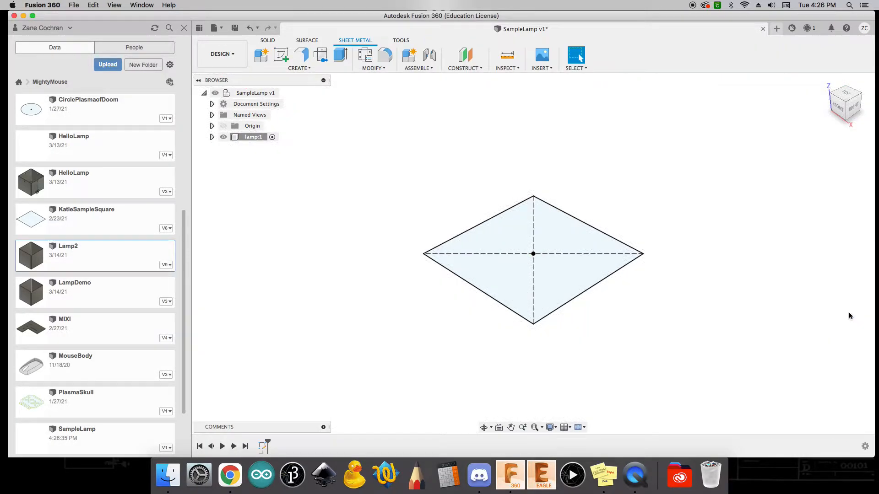
Create a base sheet metal flange from the square profile as a new body using the Steel (mm) rule.
left_click(301, 56)
left_click(473, 229)
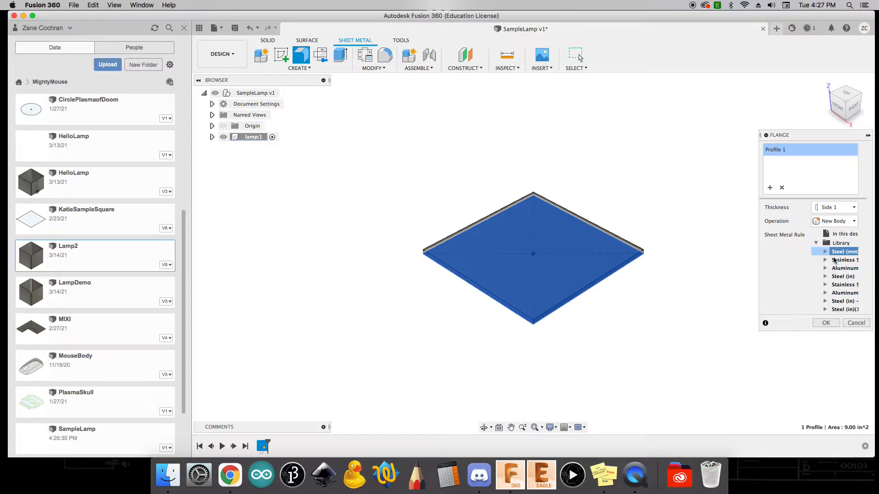
left_click(826, 322)
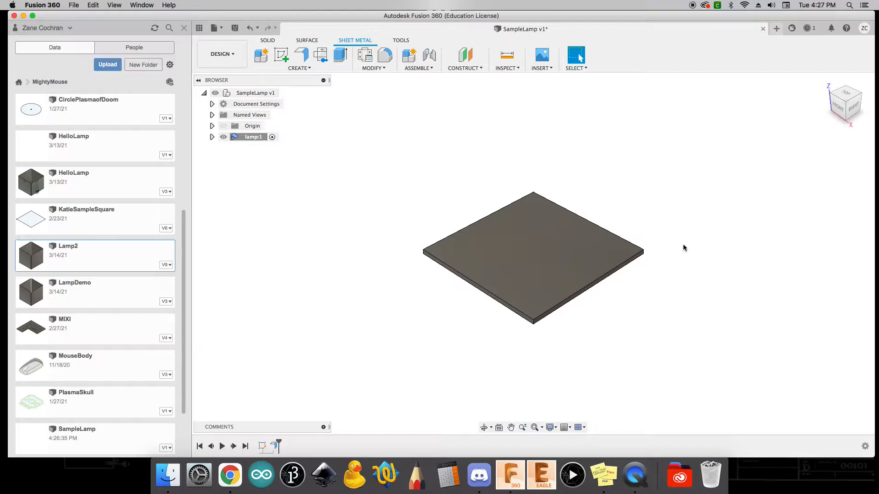
Add 3 in high upright flanges along all four top edges of the square base plate.
left_click(305, 56)
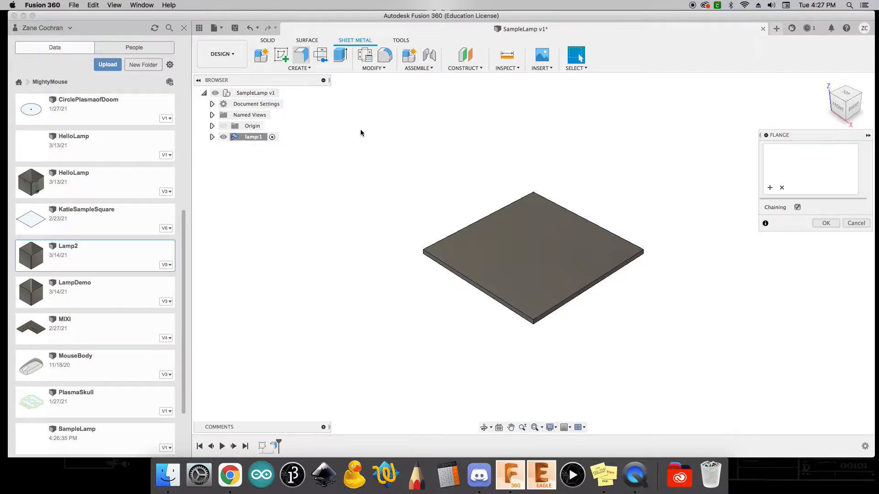
left_click(457, 273)
left_click(457, 233)
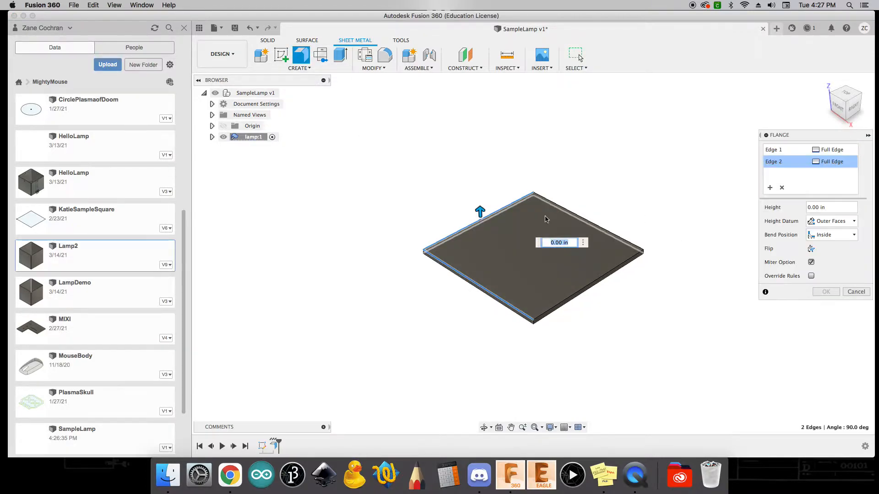
left_click(562, 211)
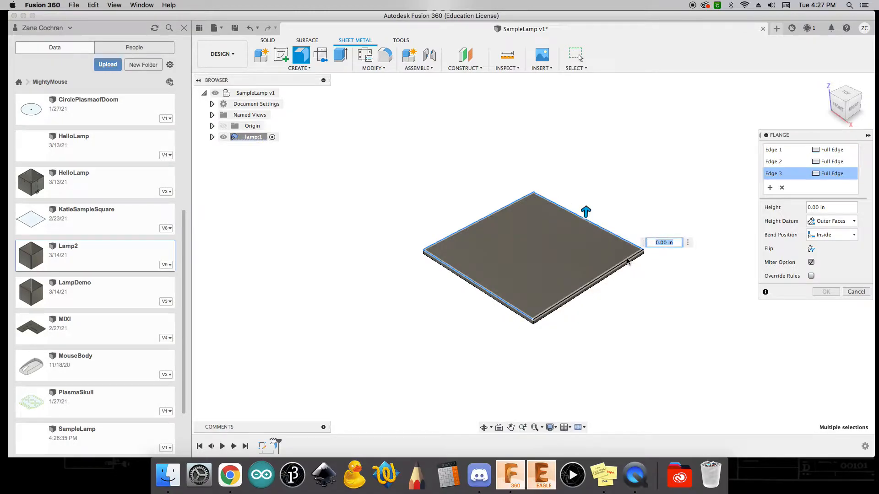
left_click(628, 262)
left_click_drag(592, 276, 584, 186)
type("3")
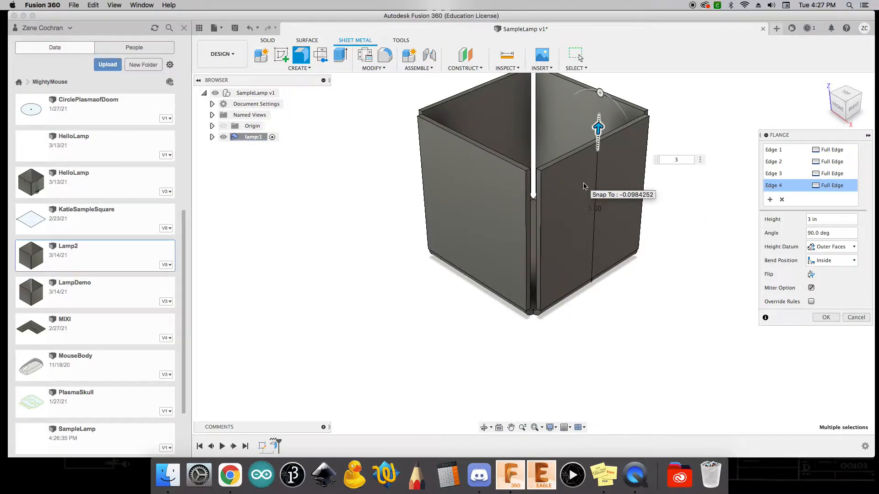
key("Return")
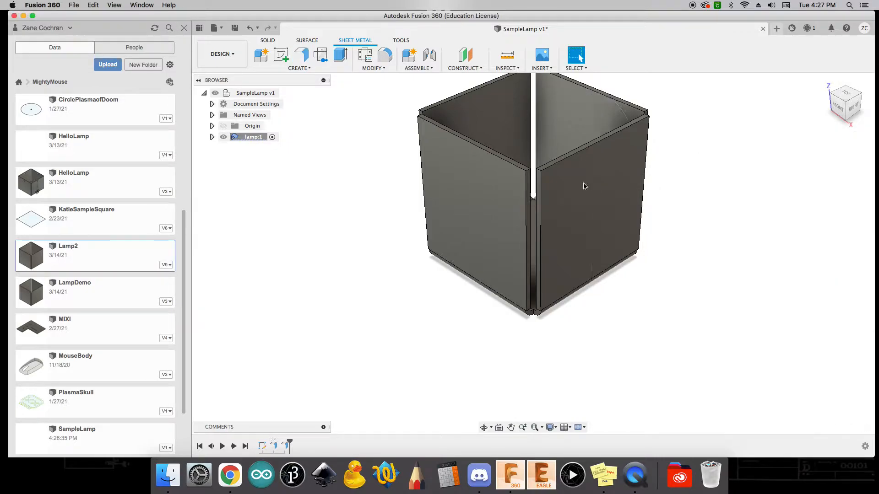
Set the thickness in the design's Steel (mm) sheet metal rule to 1.6 mm and save the rule.
scroll(598, 207, "down", 3)
scroll(690, 115, "up", 4)
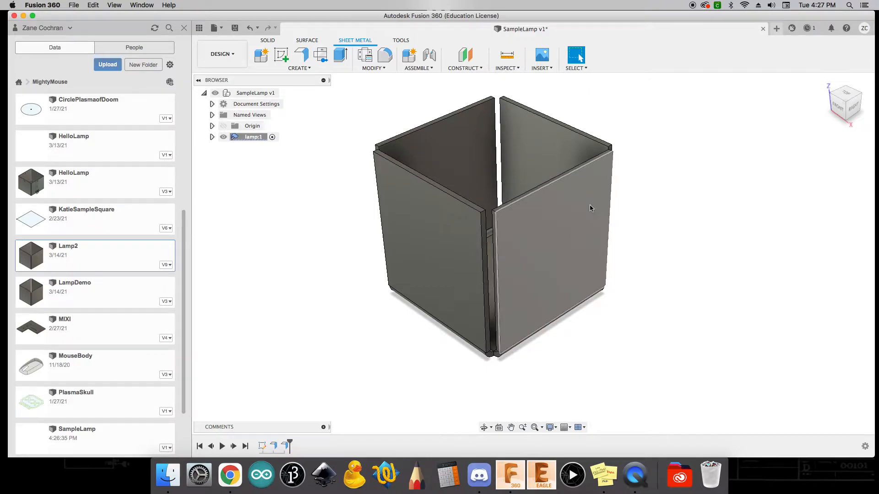
left_click(365, 56)
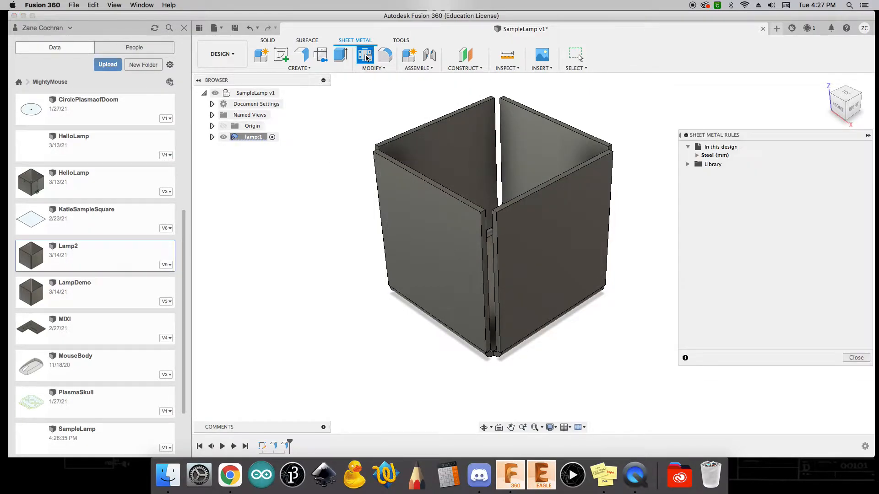
left_click(713, 156)
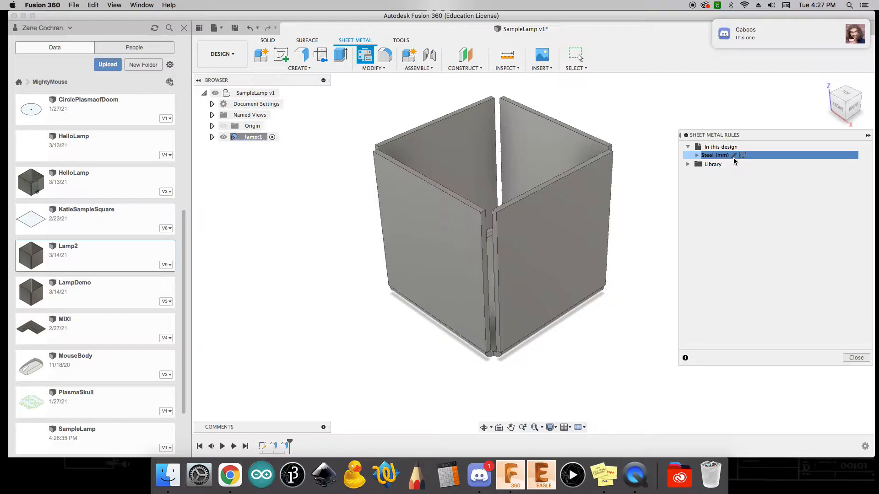
left_click(733, 156)
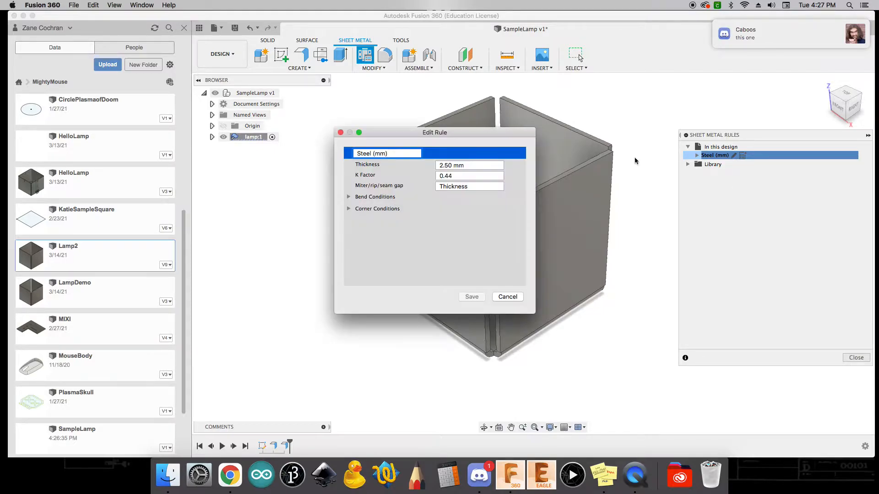
left_click_drag(452, 166, 429, 167)
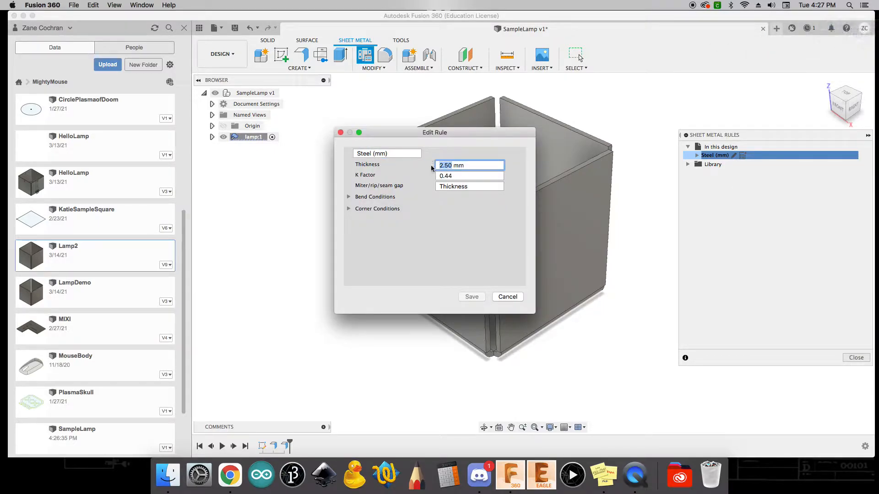
type("1")
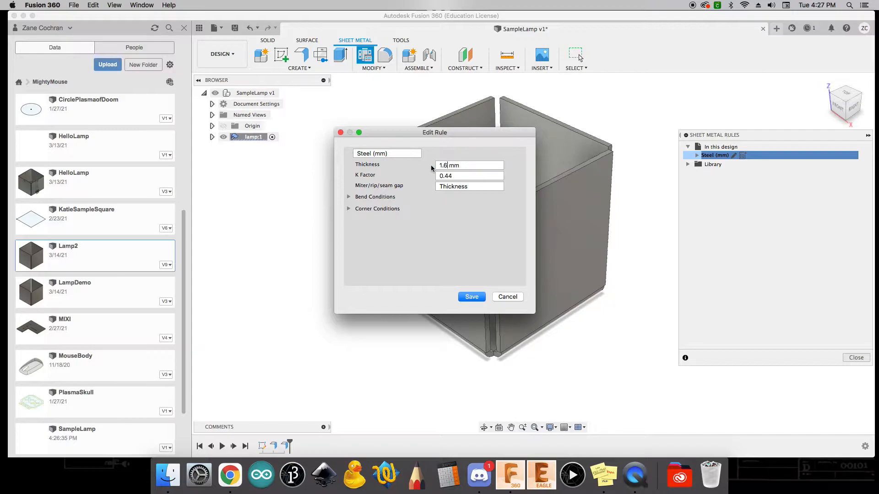
left_click(472, 296)
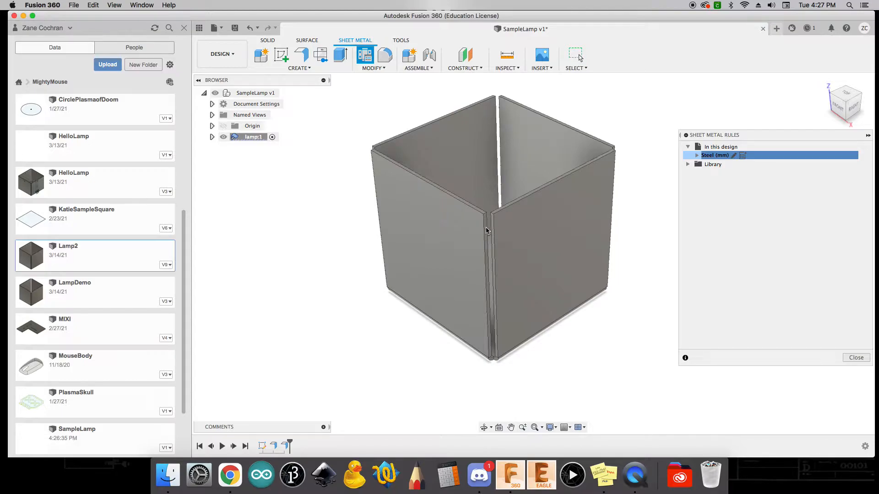
Examine the bend conditions and corner conditions of the design's Steel (mm) sheet metal rule, leaving the rule unedited.
left_click(734, 156)
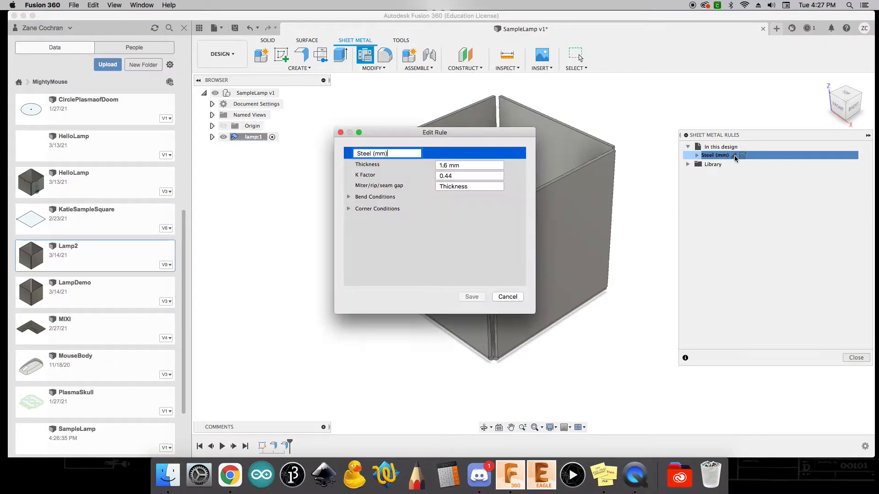
left_click(348, 198)
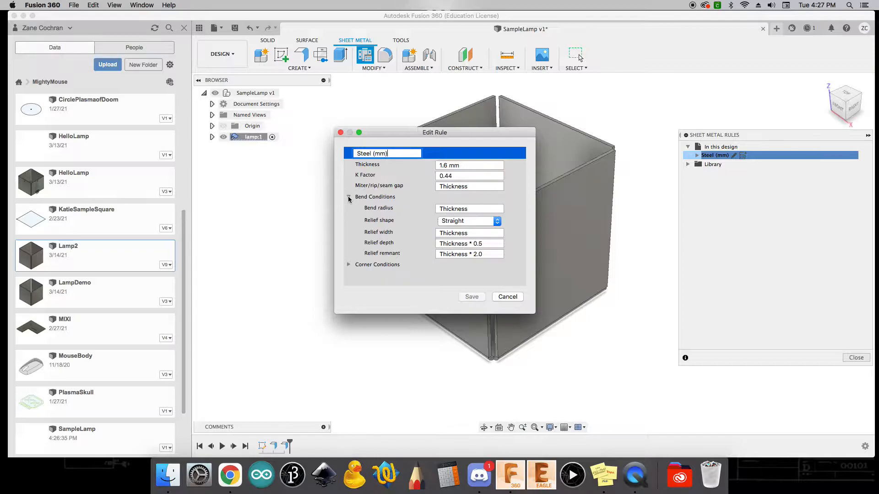
left_click(349, 265)
scroll(430, 242, "down", 1)
scroll(430, 245, "up", 1)
scroll(434, 225, "down", 1)
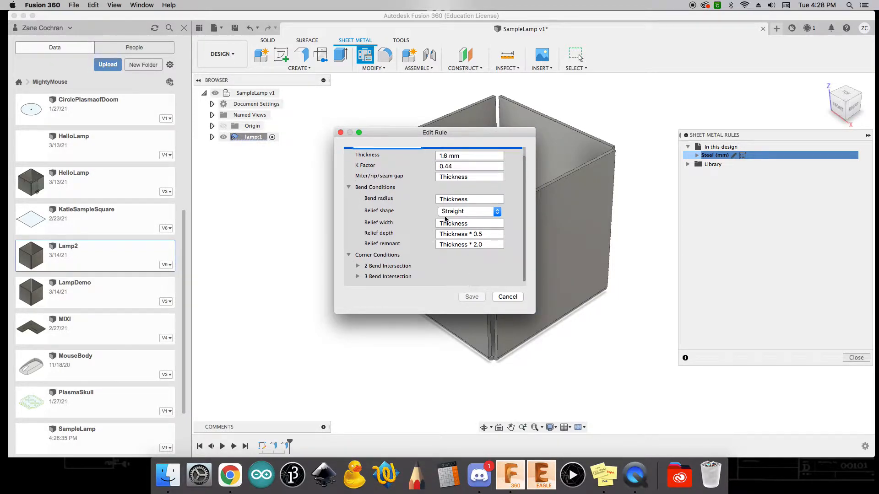
scroll(452, 225, "up", 1)
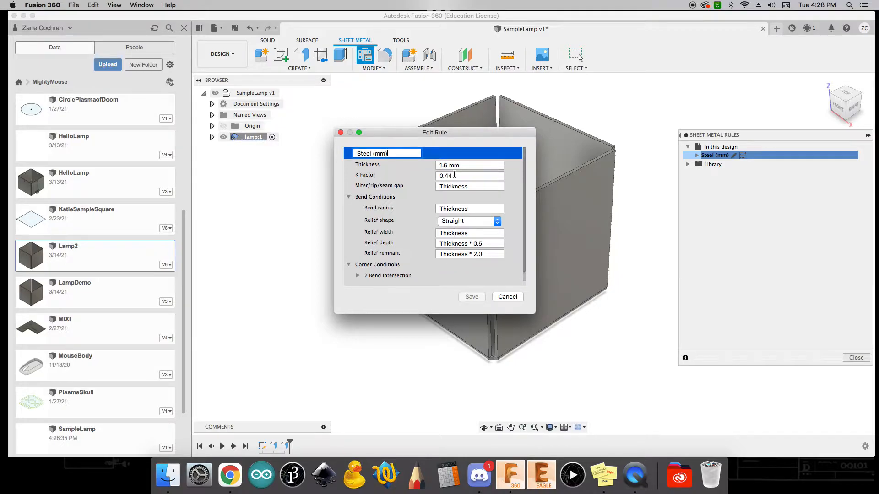
left_click(508, 298)
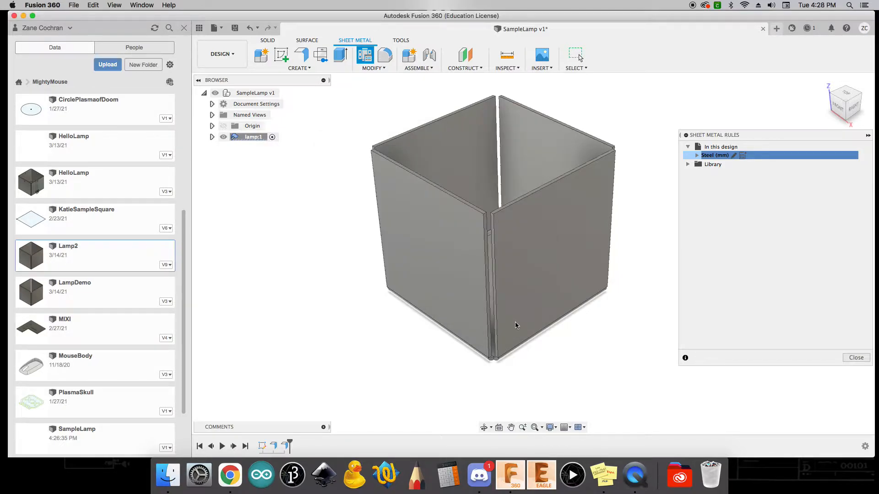
left_click(852, 358)
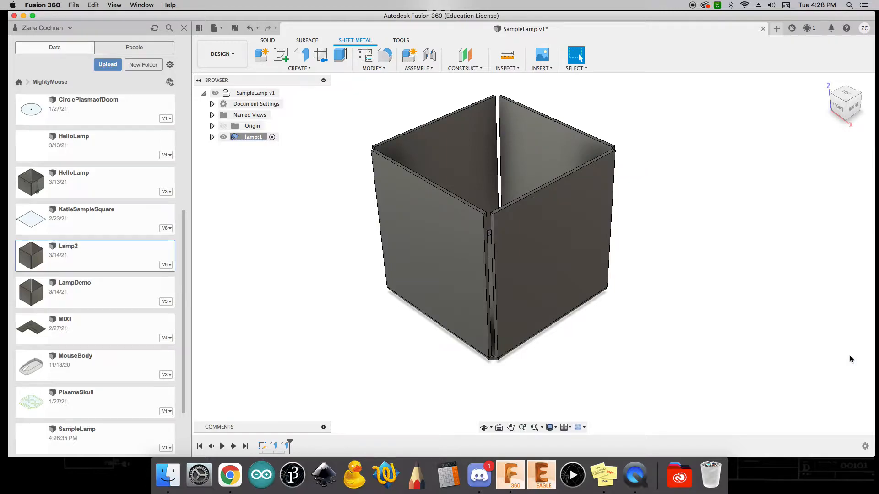
Create a flat pattern of the lamp box with its inside bottom face as the stationary face.
left_click_drag(841, 95, 854, 112)
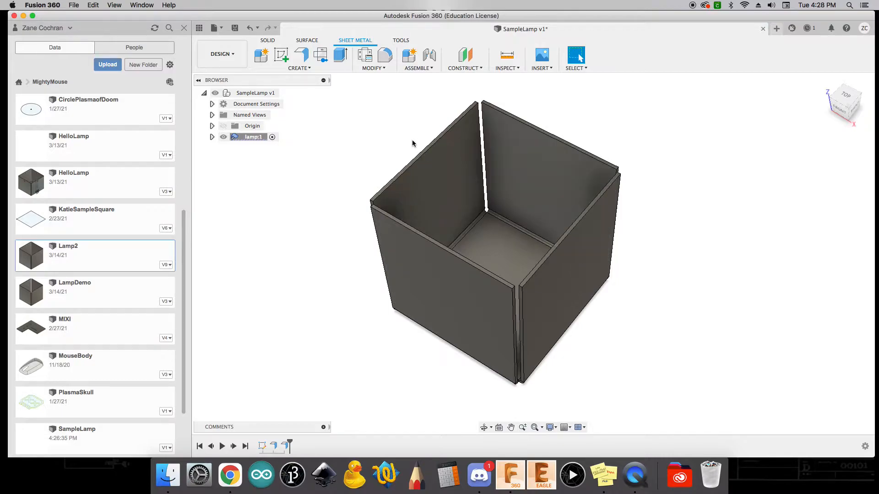
left_click(322, 56)
left_click(504, 242)
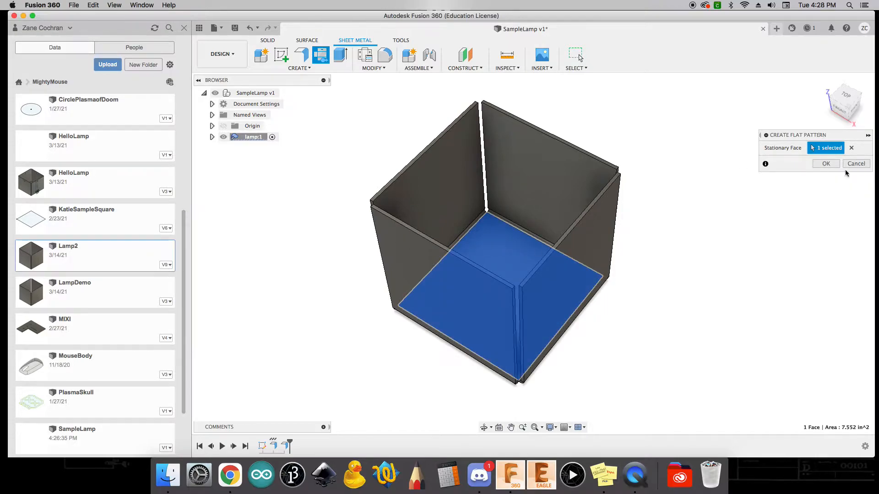
left_click(826, 164)
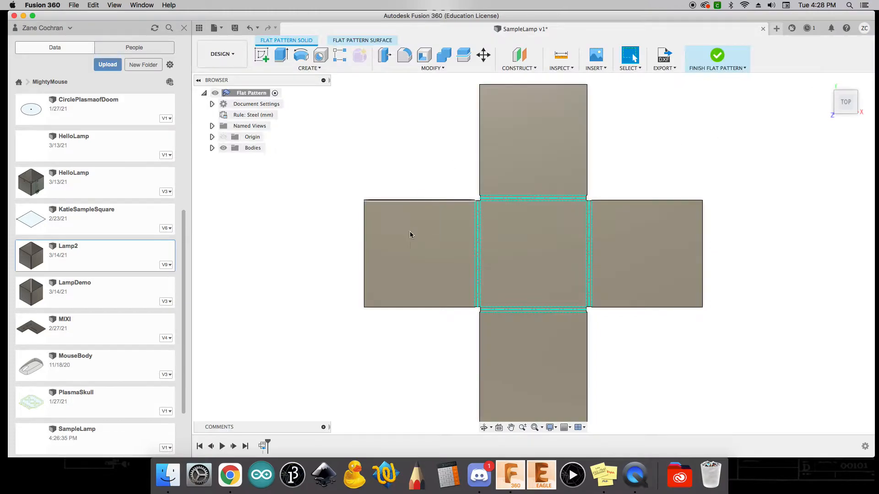
Create a sketch on the upper face of the unfolded flat pattern and expand the Sketches folder.
left_click(825, 81)
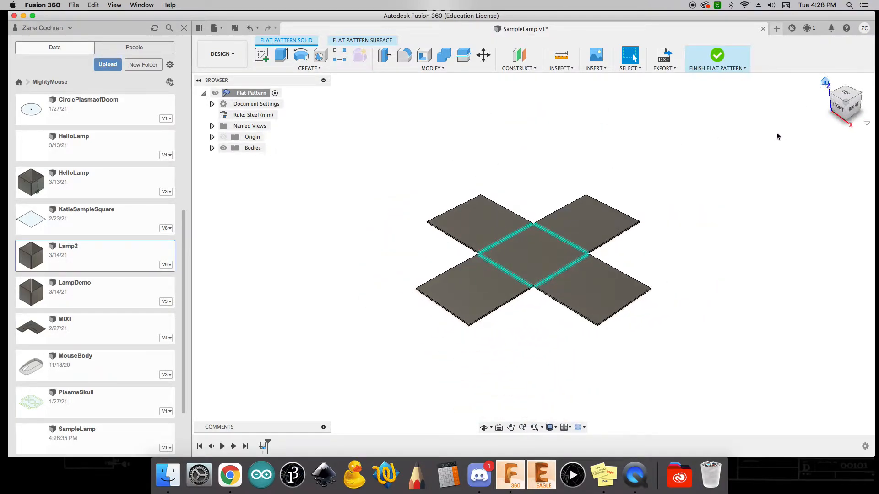
scroll(546, 261, "up", 5)
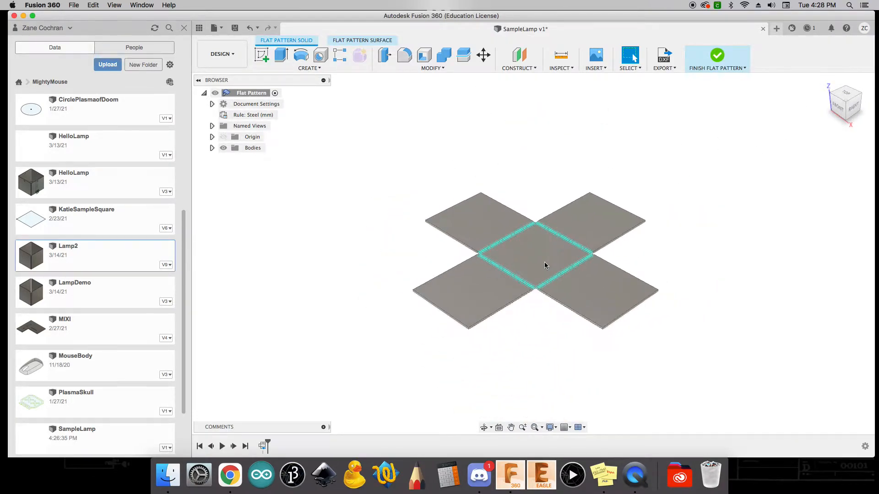
left_click(526, 242)
right_click(526, 243)
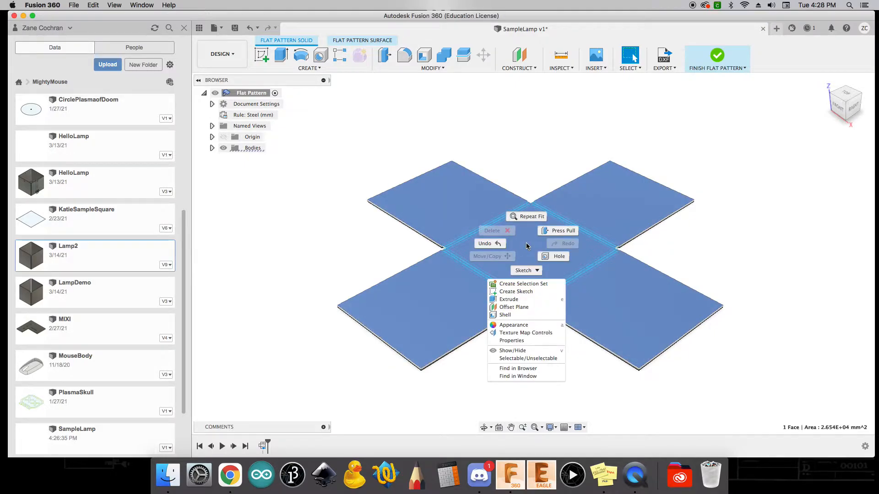
left_click(523, 292)
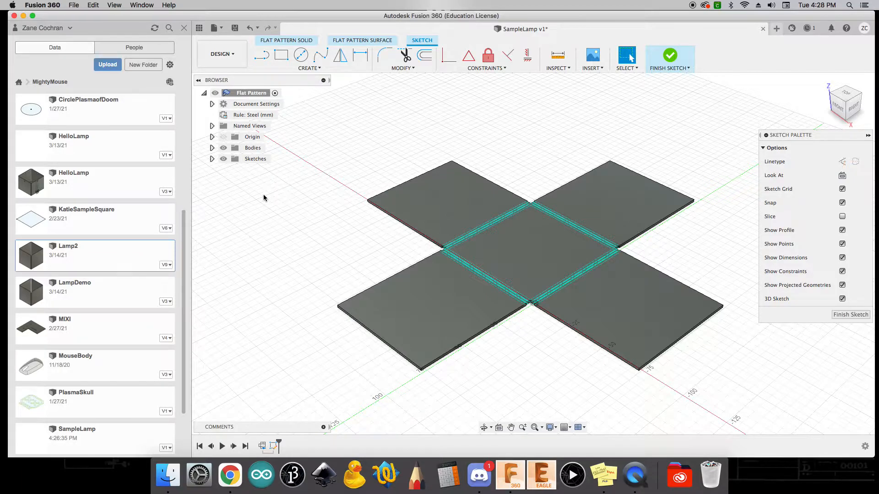
left_click(212, 158)
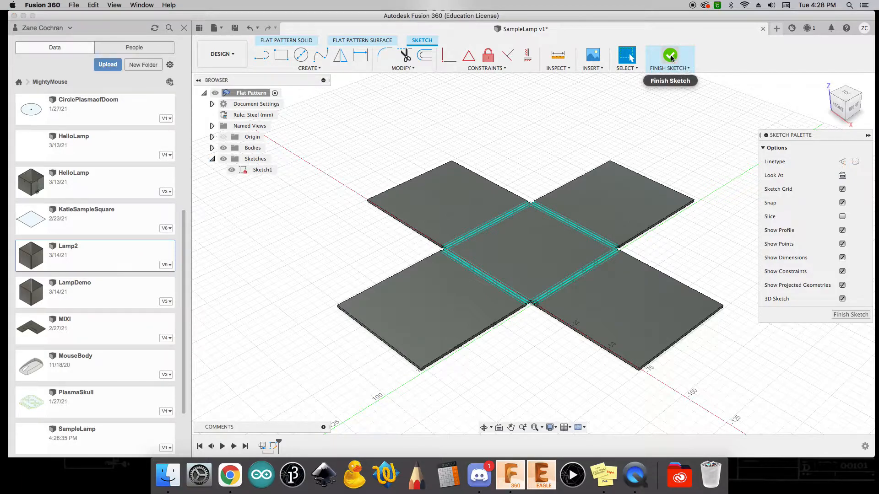
Start the Line tool in the flat pattern sketch with the construction linetype, seen from the top.
left_click(848, 95)
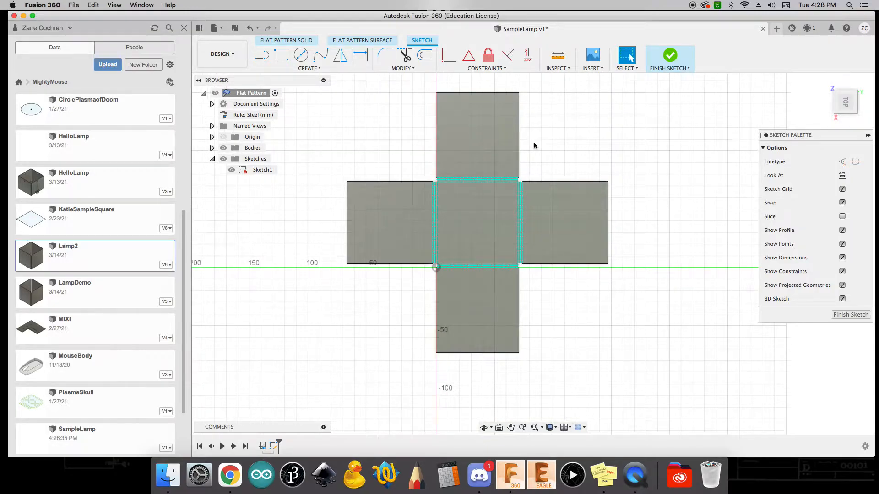
scroll(533, 146, "down", 2)
scroll(548, 91, "up", 1)
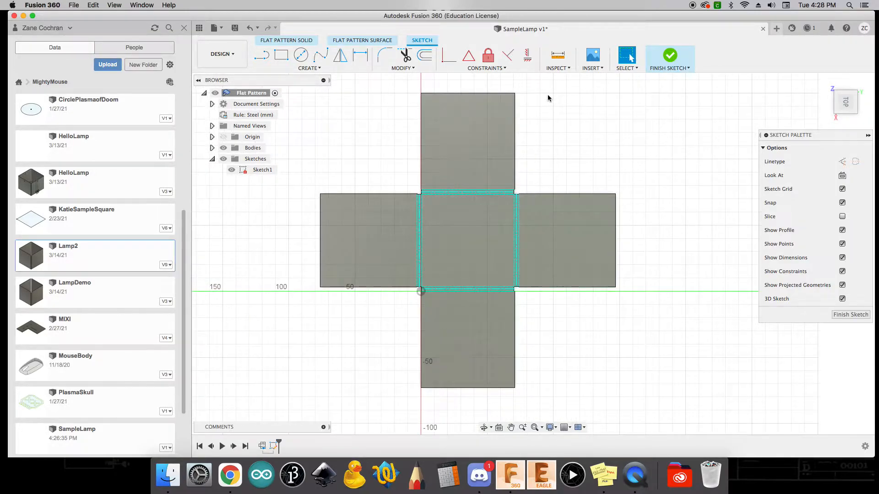
left_click(263, 57)
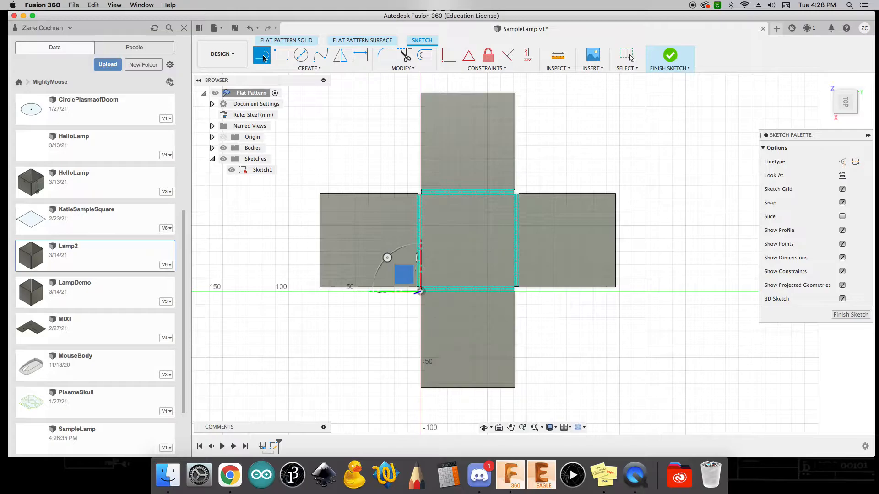
left_click(841, 163)
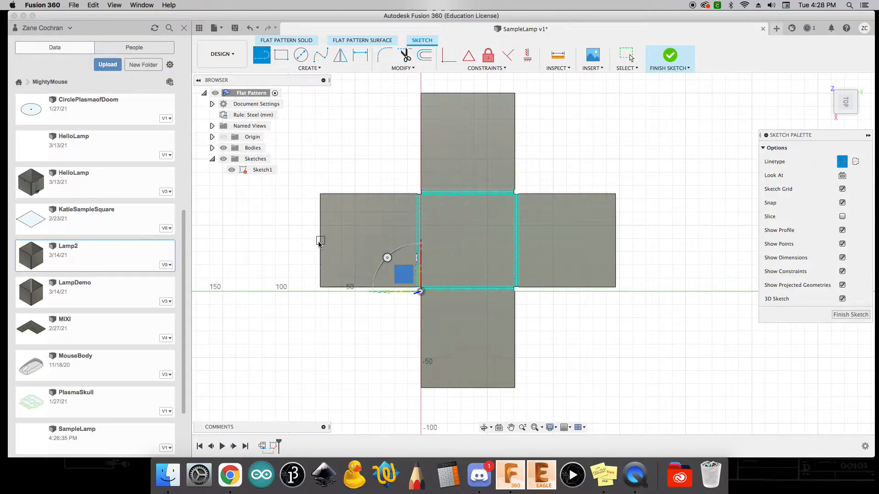
scroll(320, 243, "up", 3)
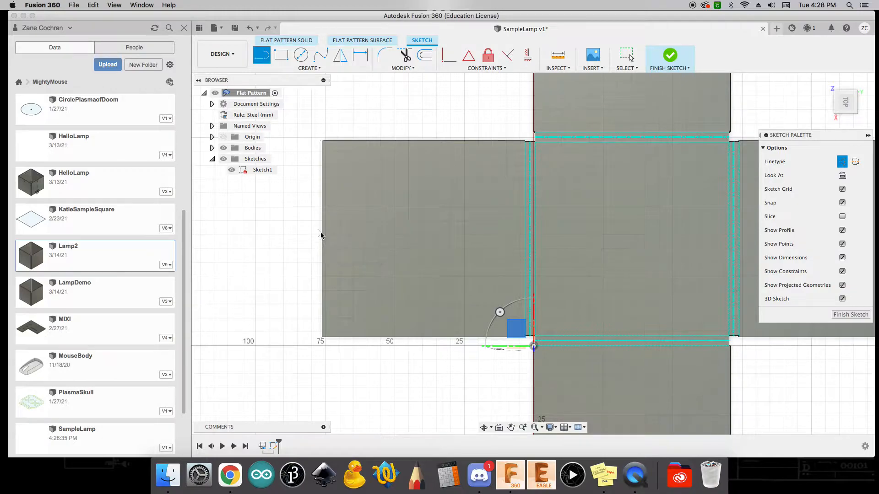
scroll(320, 243, "up", 2)
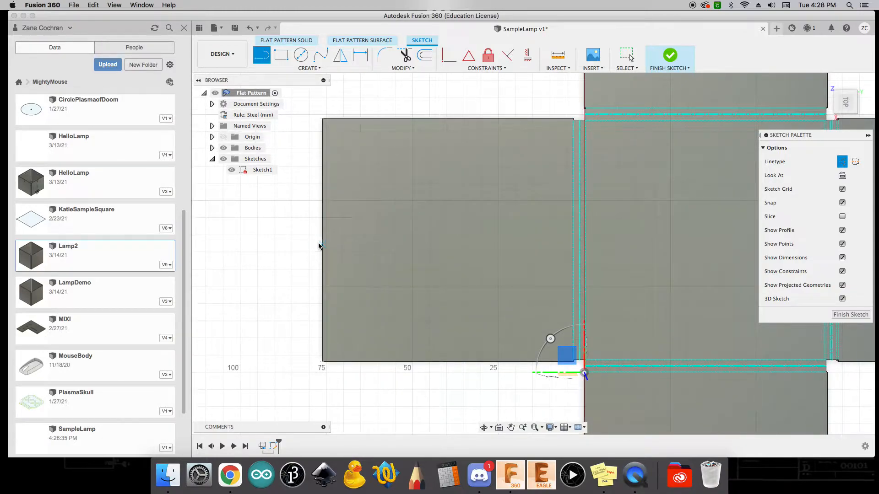
scroll(322, 248, "up", 1)
scroll(322, 247, "up", 2)
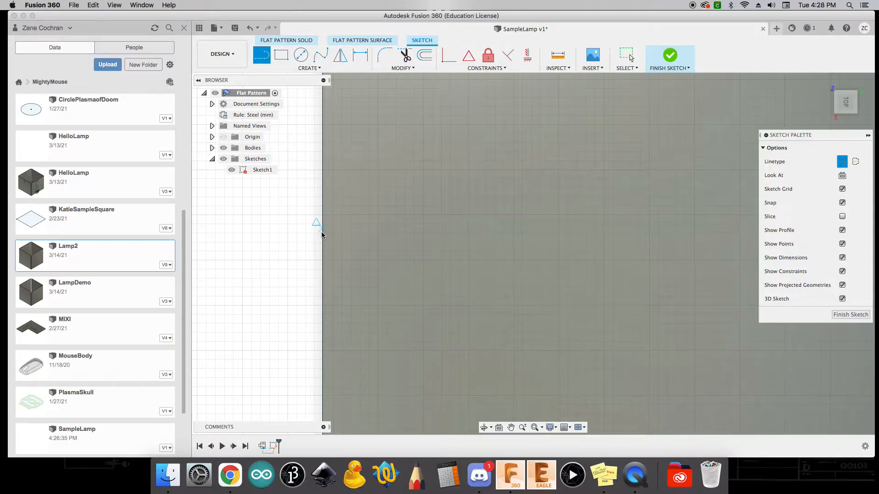
left_click(322, 228)
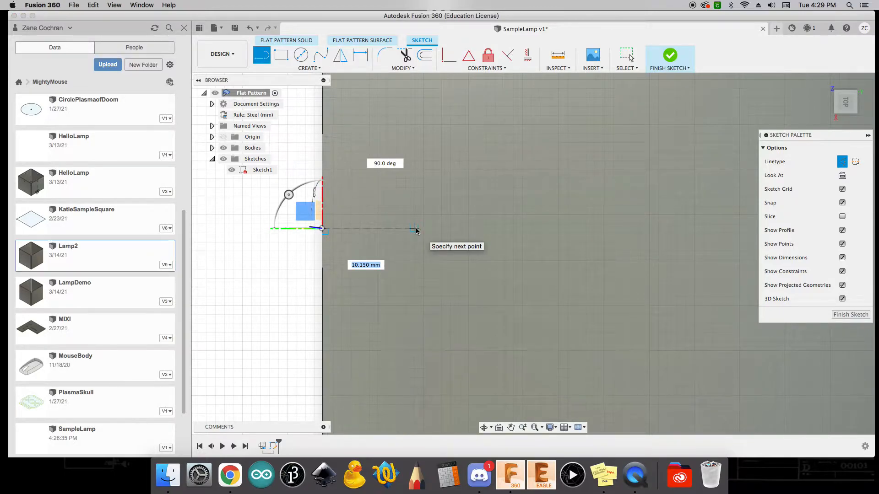
scroll(416, 230, "left", 2)
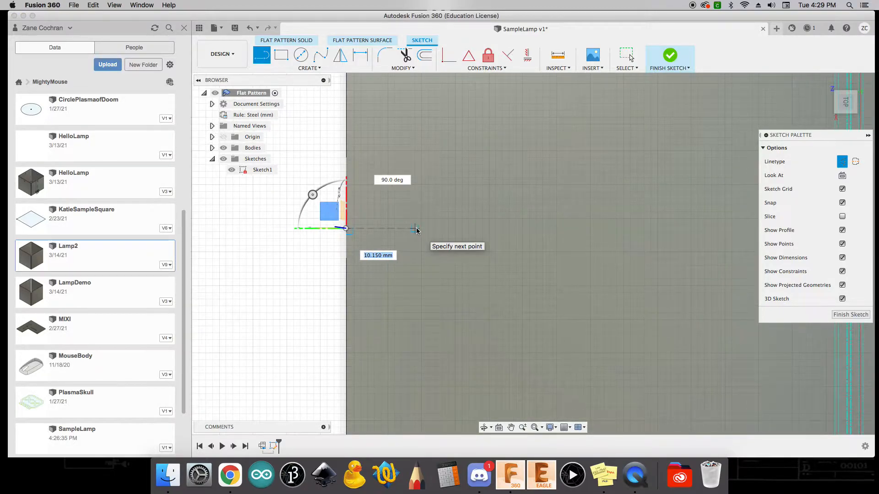
scroll(417, 230, "down", 2)
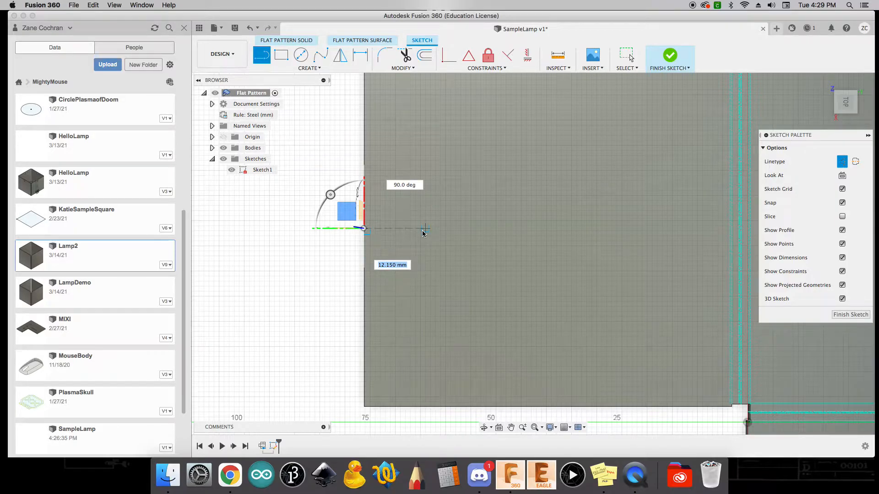
key("Escape")
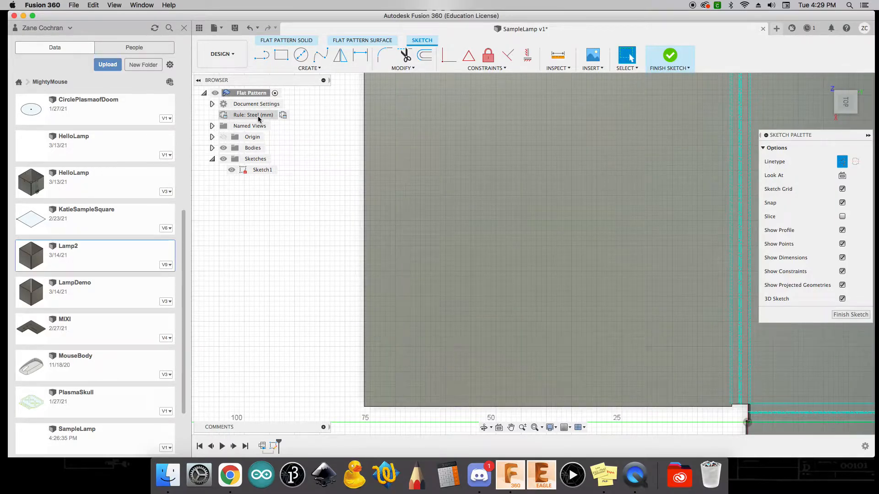
Change the flat pattern's document units to inches.
left_click(212, 105)
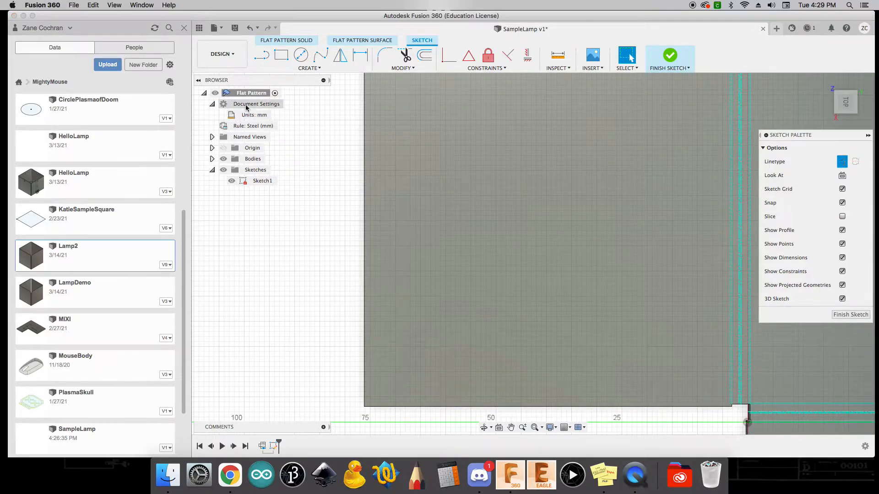
left_click(276, 115)
left_click(824, 148)
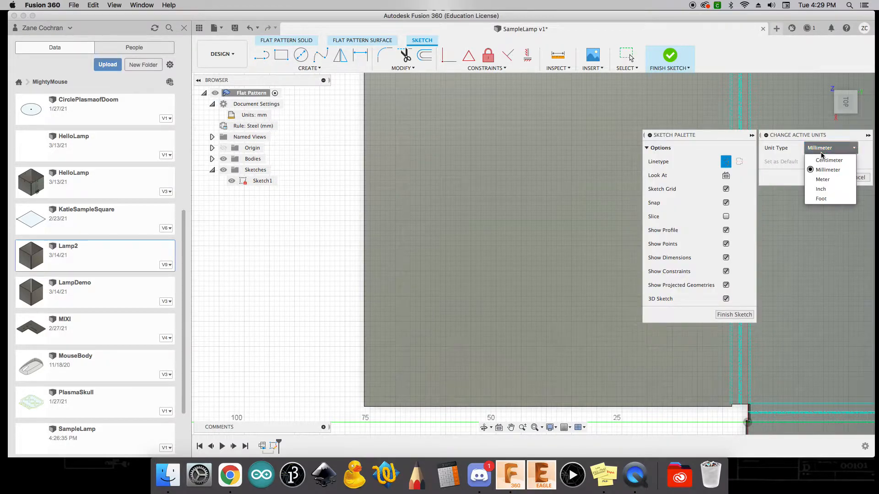
left_click(829, 187)
left_click(827, 178)
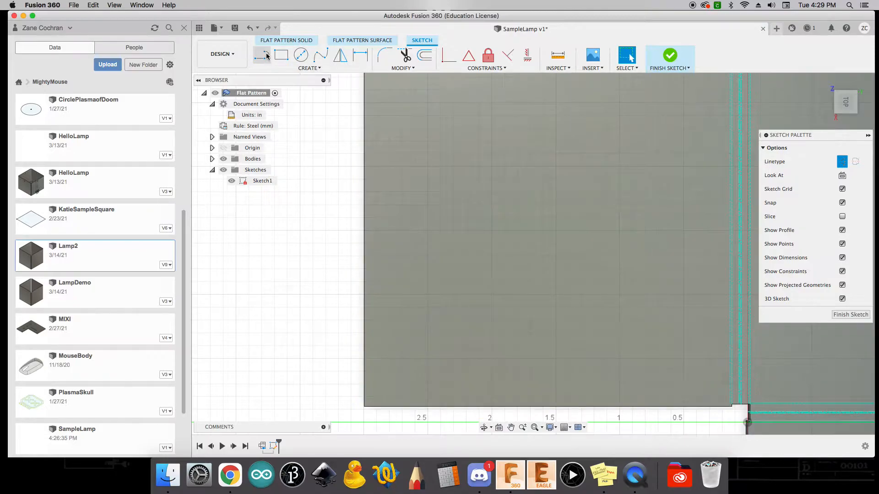
Draw a 0.5 in construction line inward from the midpoint of the left flap's outer edge, perpendicular to that edge.
left_click(265, 56)
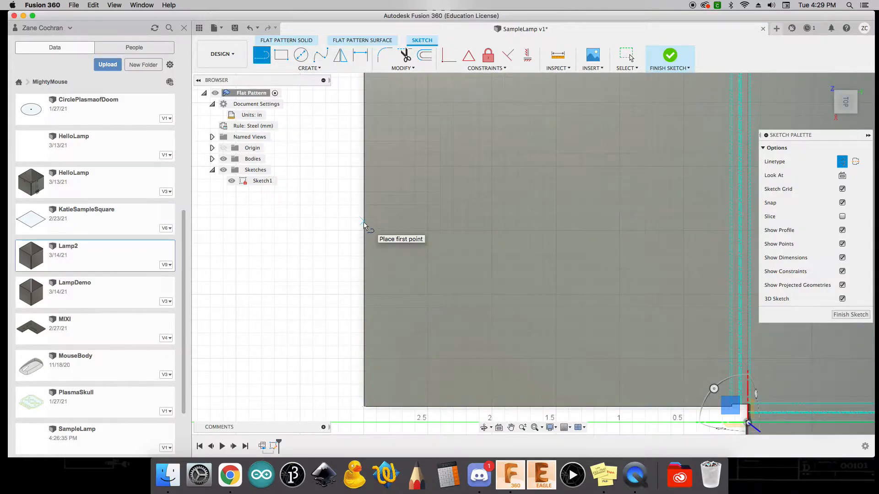
scroll(366, 225, "up", 3)
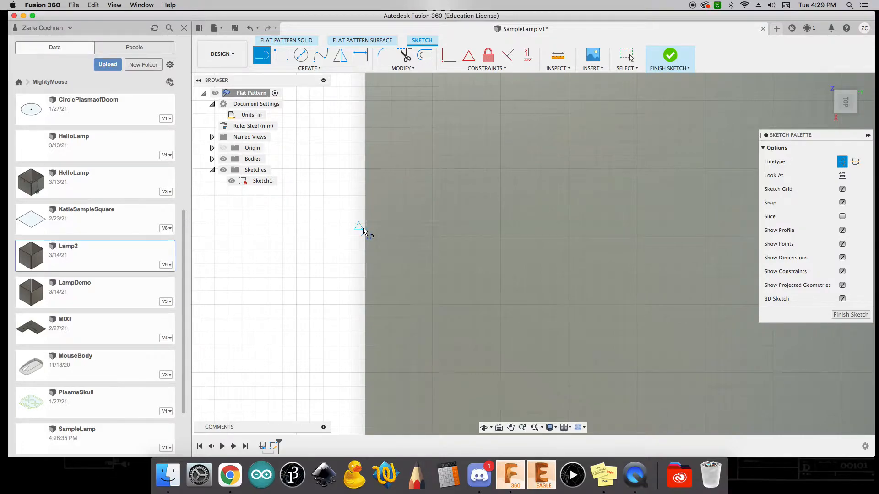
left_click(365, 232)
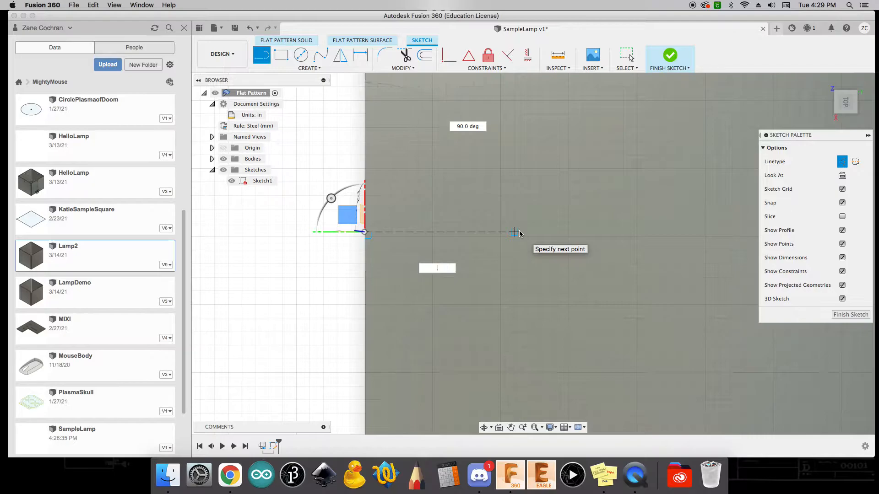
type(".5")
key("Return")
key("Escape")
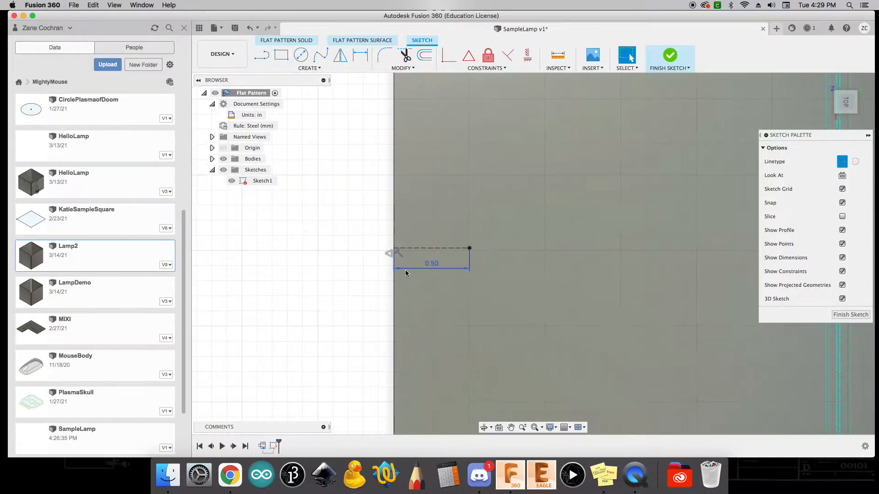
Draw a 0.5 in construction line inward from the midpoint of the upper flap's outer edge, perpendicular to that edge.
scroll(376, 282, "down", 3)
scroll(543, 95, "up", 5)
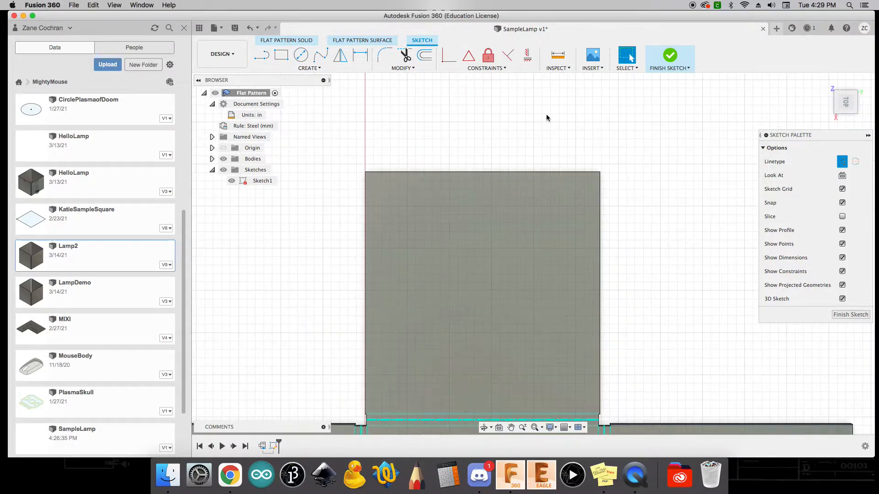
key("l")
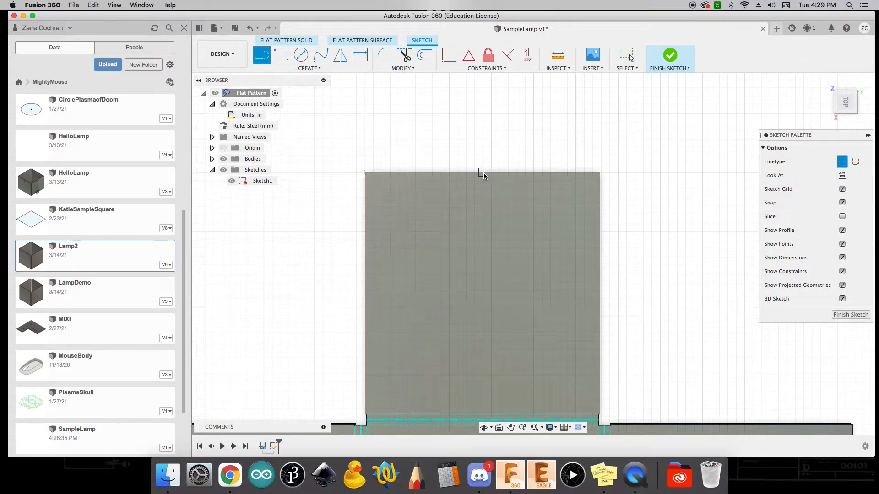
scroll(487, 174, "up", 4)
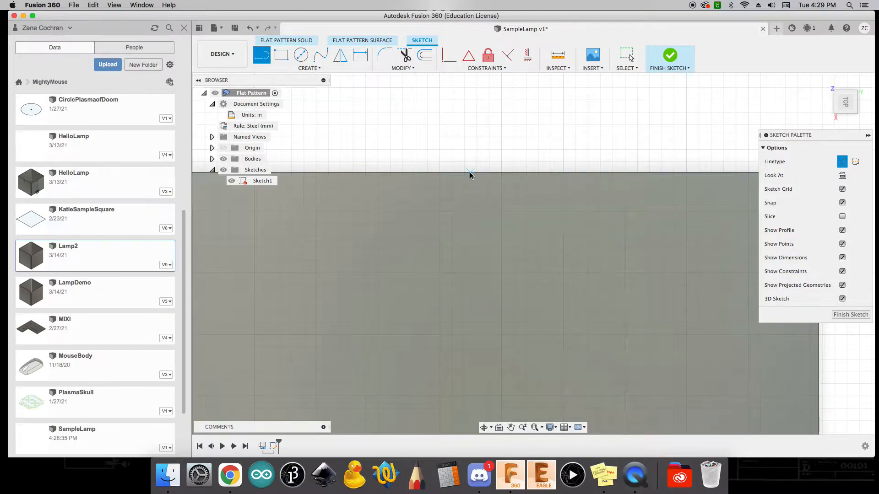
scroll(469, 173, "up", 2)
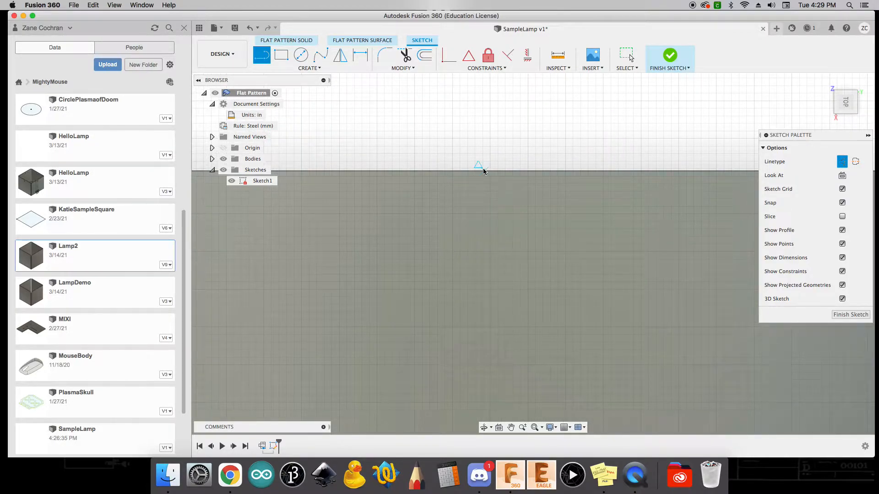
left_click(481, 170)
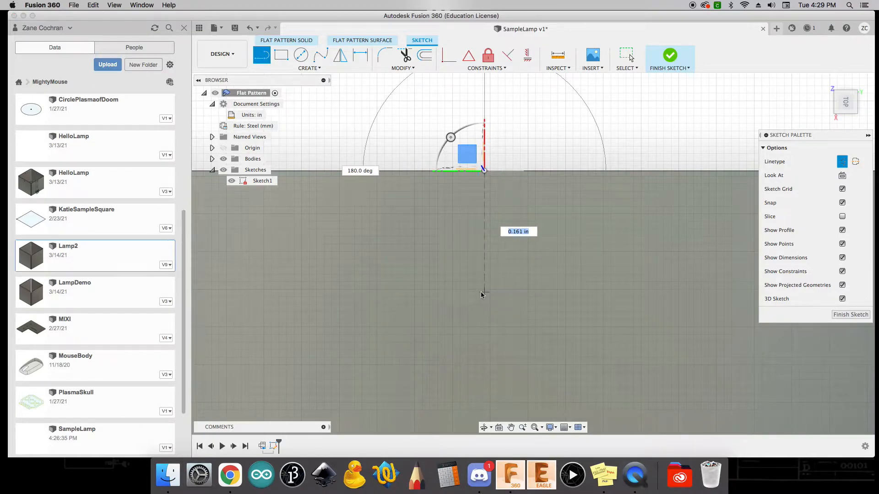
key("Return")
key("Escape")
Draw a 0.5 in construction line inward from the midpoint of the right flap's outer edge, perpendicular to that edge.
scroll(454, 279, "down", 5)
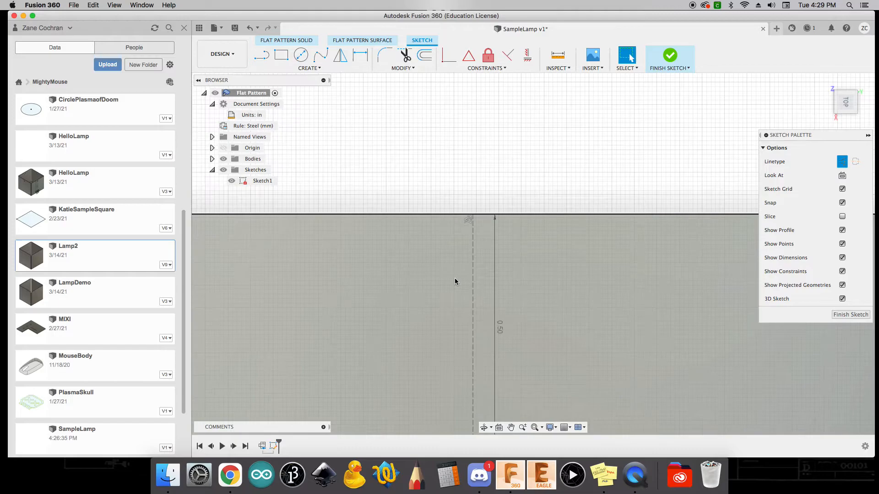
scroll(634, 359, "down", 5)
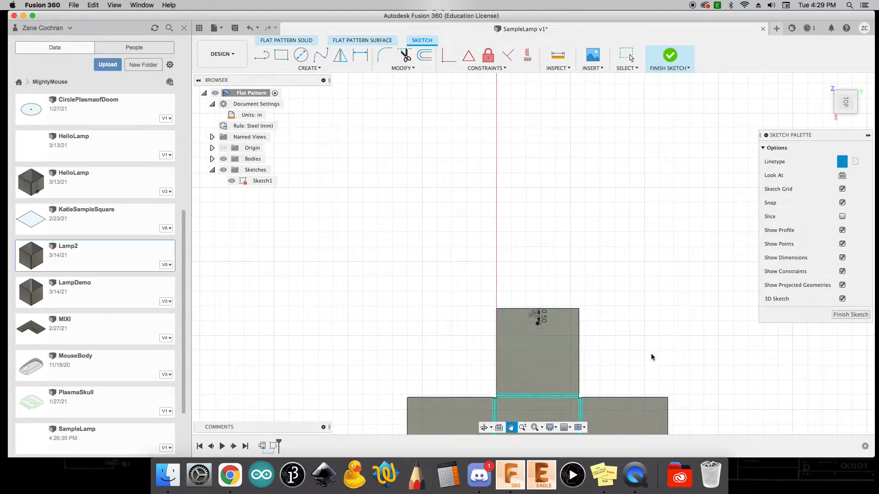
scroll(584, 256, "up", 4)
scroll(605, 302, "up", 2)
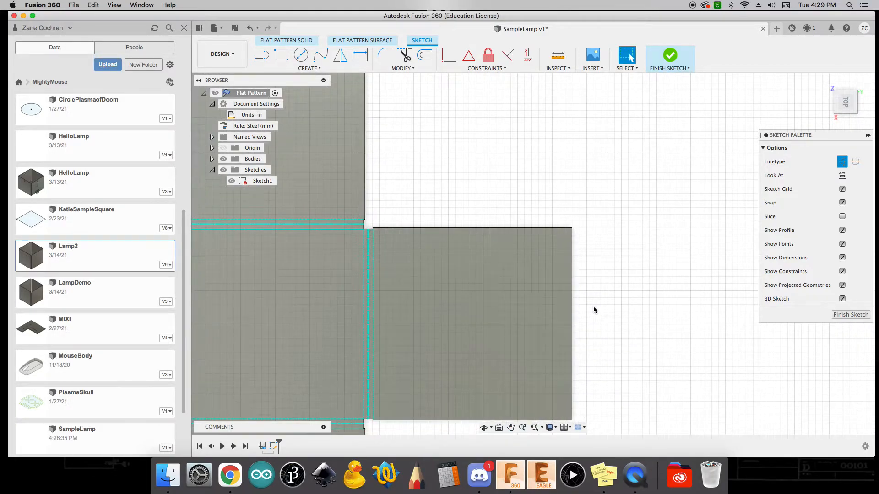
key("l")
left_click(572, 325)
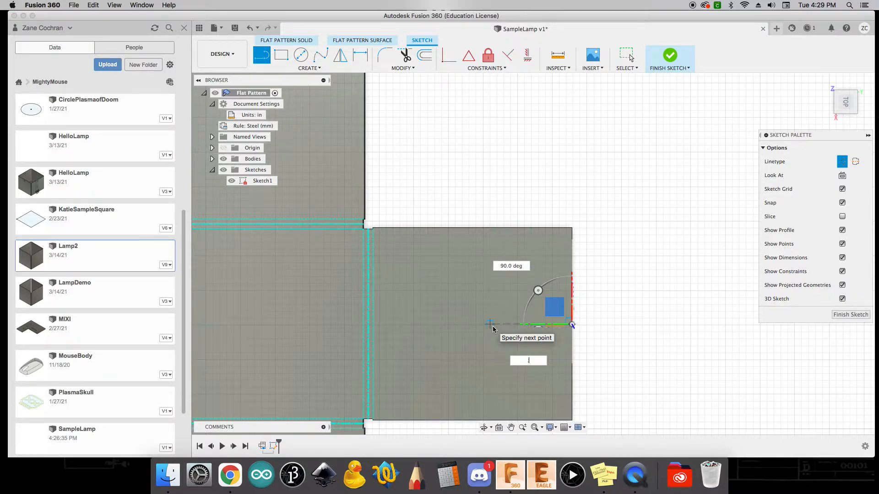
key("Escape")
Draw a 0.5 in construction line inward from the midpoint of the lower flap's outer edge, perpendicular to that edge.
scroll(666, 353, "down", 5)
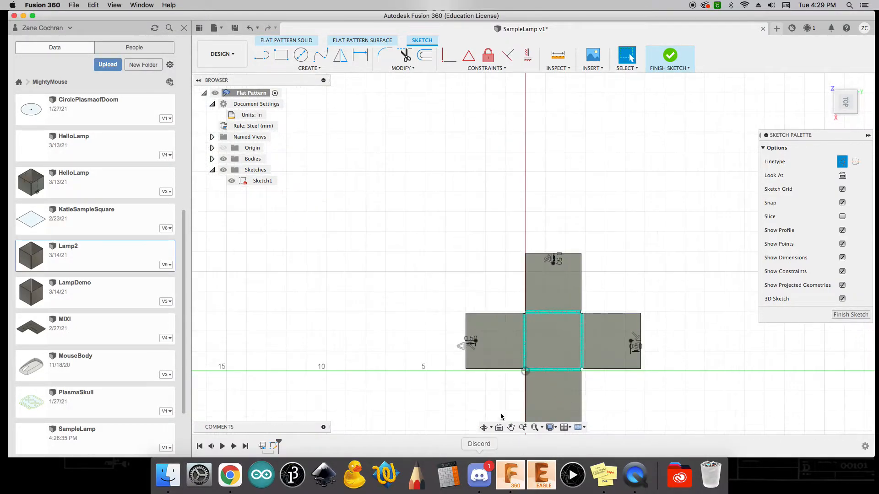
scroll(504, 406, "up", 10)
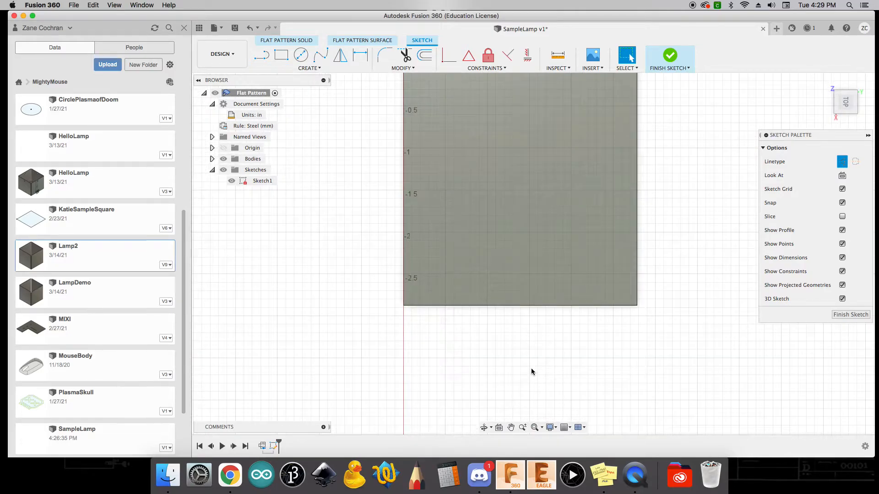
key("l")
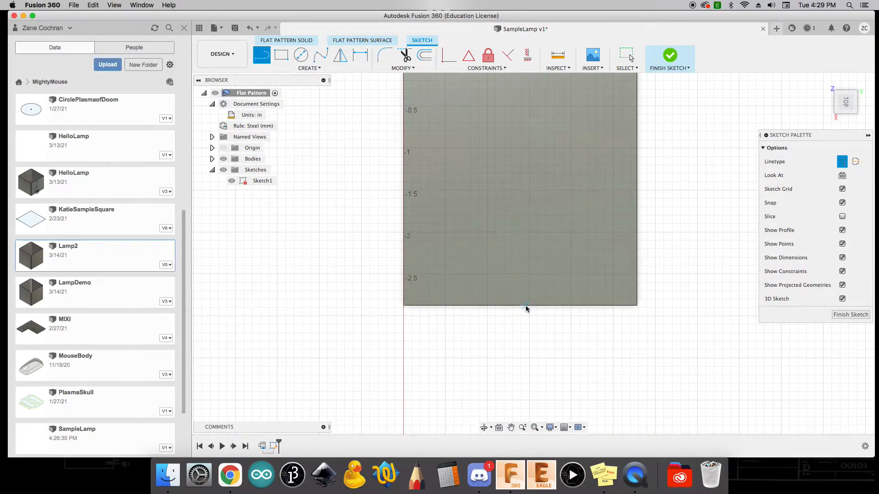
left_click(520, 306)
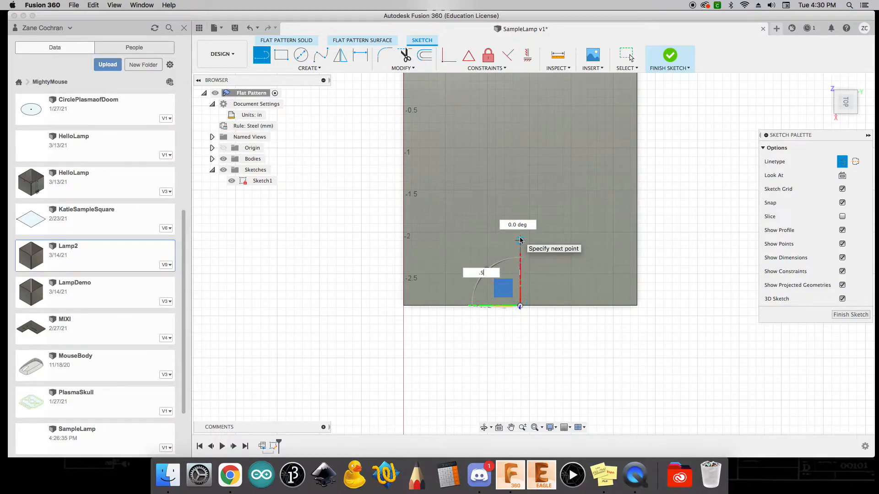
key("Return")
key("Escape")
Sketch a 0.25 in diameter circle with normal linetype, centred on the inner end of the left flap's construction line.
scroll(655, 355, "down", 5)
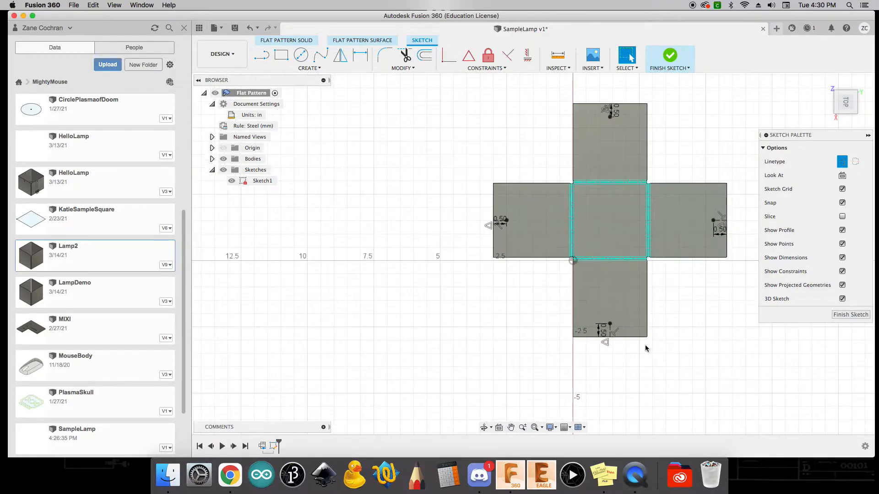
key("c")
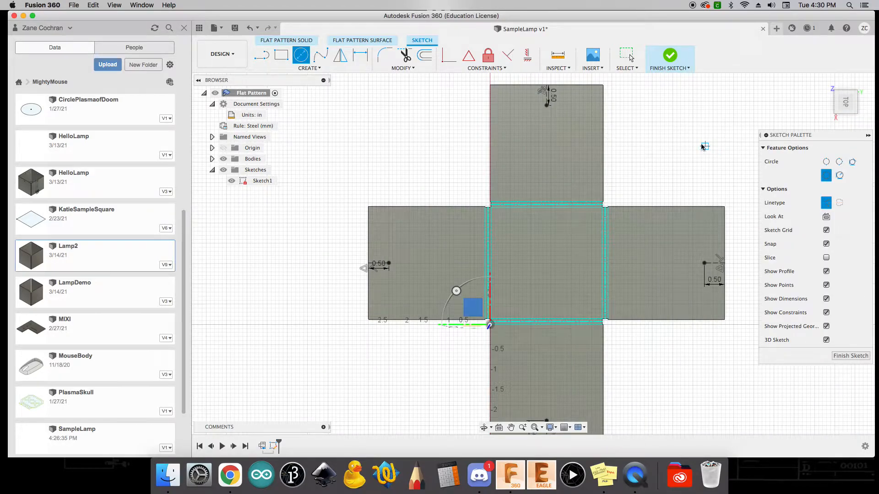
left_click(826, 203)
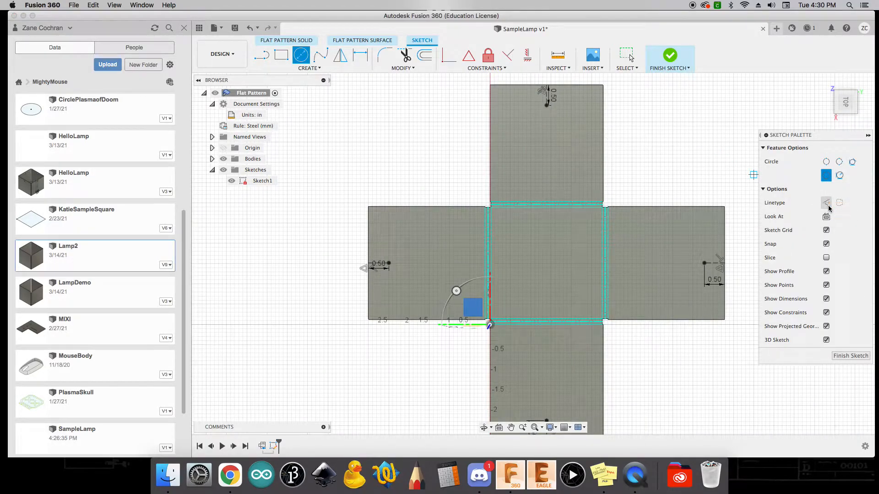
left_click(389, 263)
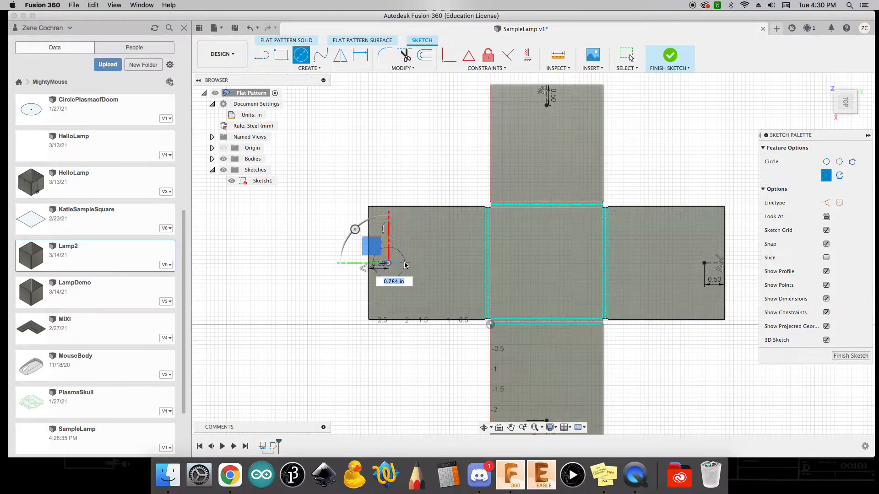
key("Tab")
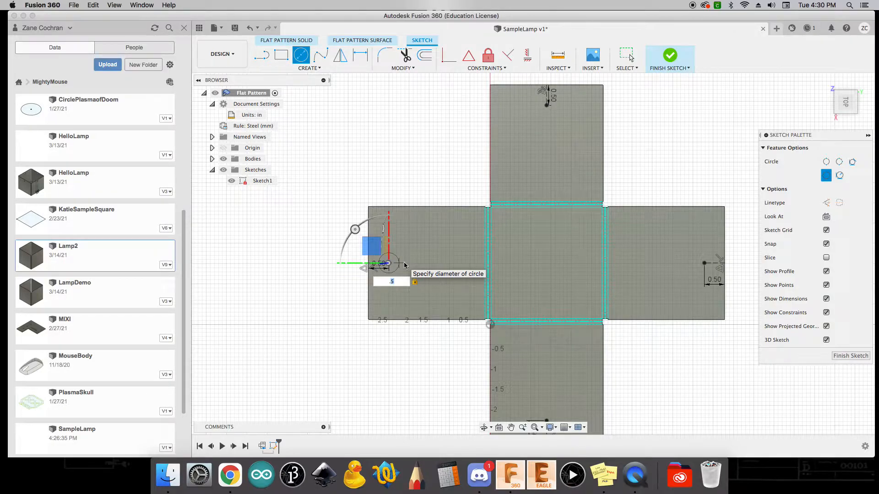
key("Tab")
key("Return")
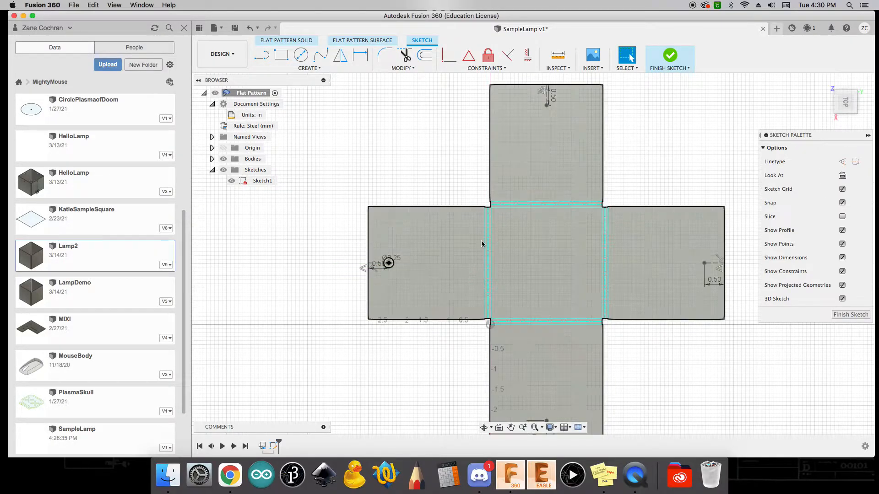
Sketch 0.25 in diameter circles centred on the inner ends of the upper and right flaps' construction lines.
left_click(545, 113)
type(".25")
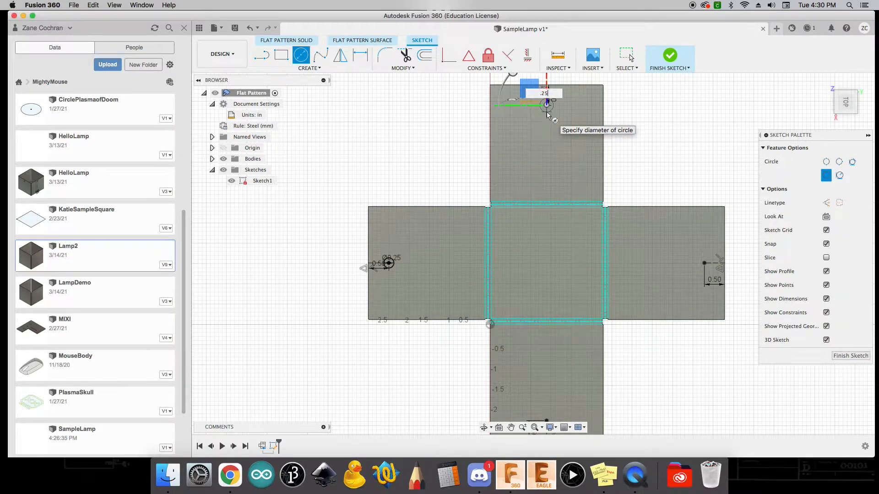
key("Return")
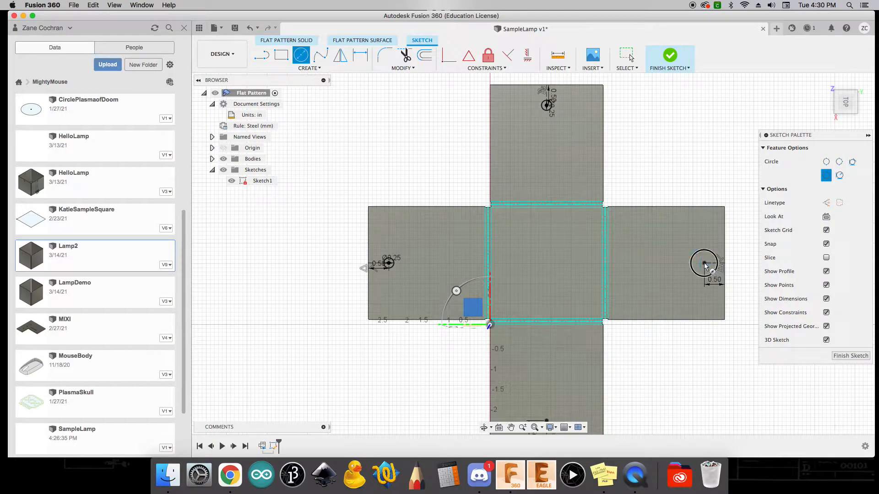
left_click(705, 263)
type("5")
key("Return")
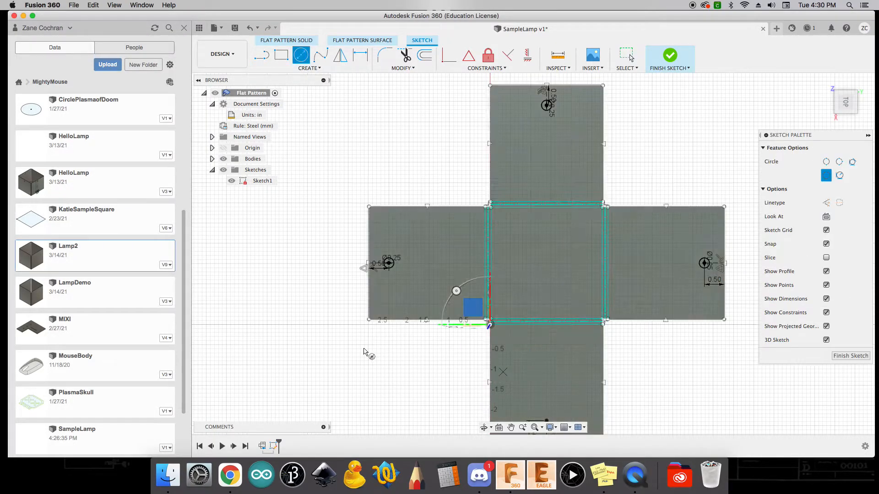
Sketch a 0.25 in diameter circle centred on the inner end of the lower flap's construction line.
scroll(365, 353, "down", 3)
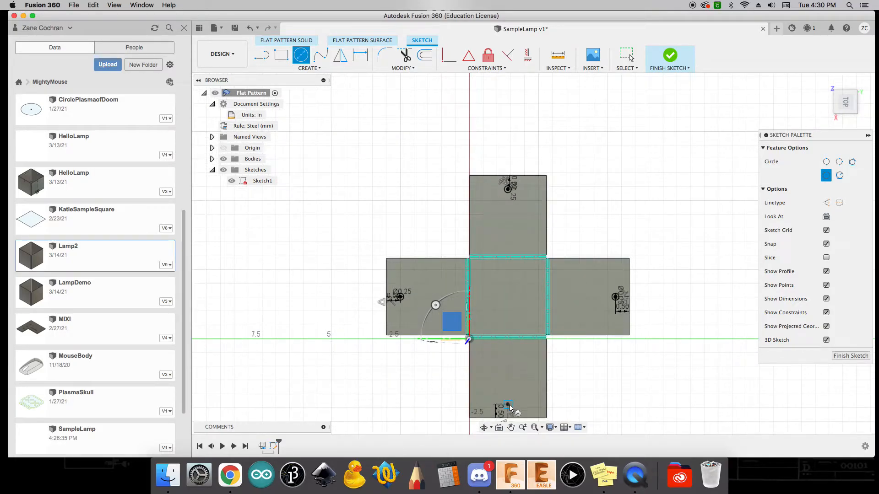
left_click(507, 405)
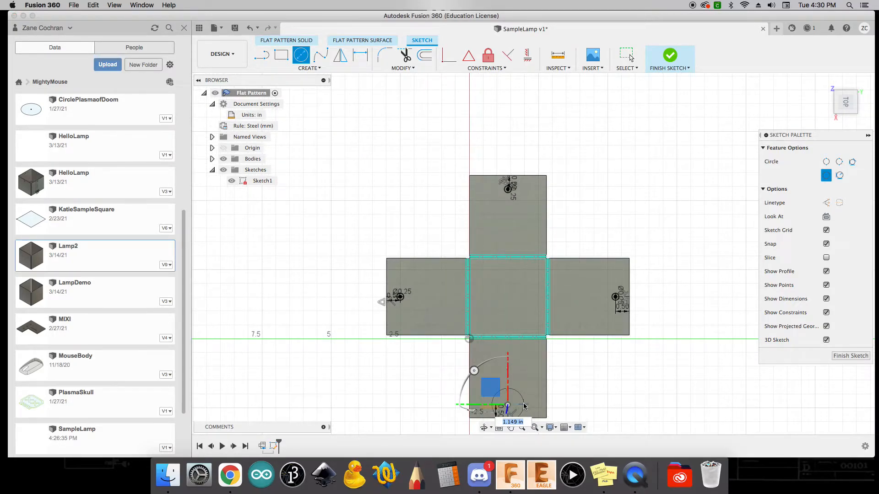
type(".25")
key("Return")
key("Escape")
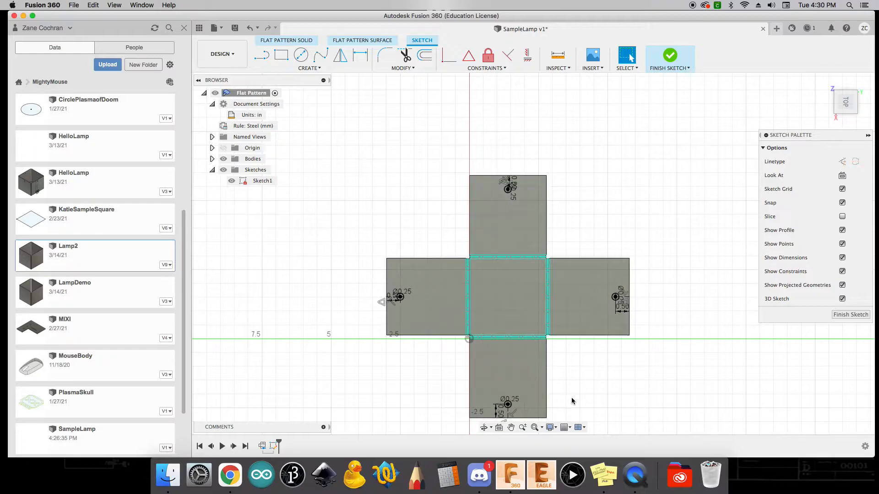
Draw a 2.7 in construction line from the midpoint of the upper flap's outer edge straight towards the base.
scroll(270, 328, "down", 2)
scroll(449, 399, "up", 5)
scroll(453, 379, "down", 3)
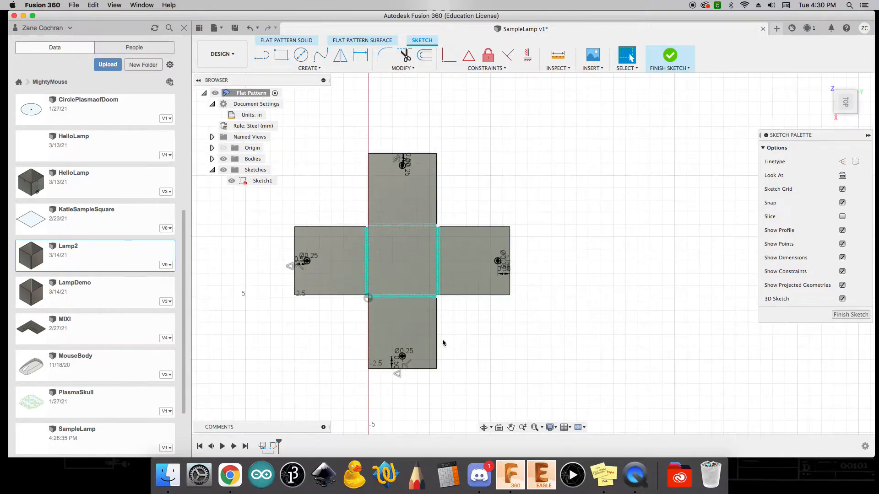
scroll(404, 141, "up", 4)
scroll(403, 141, "up", 2)
key("l")
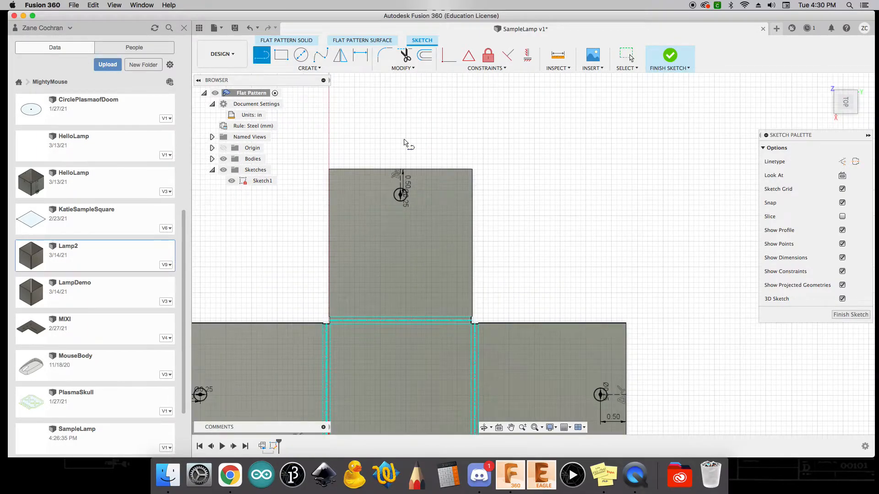
left_click(842, 162)
left_click(400, 171)
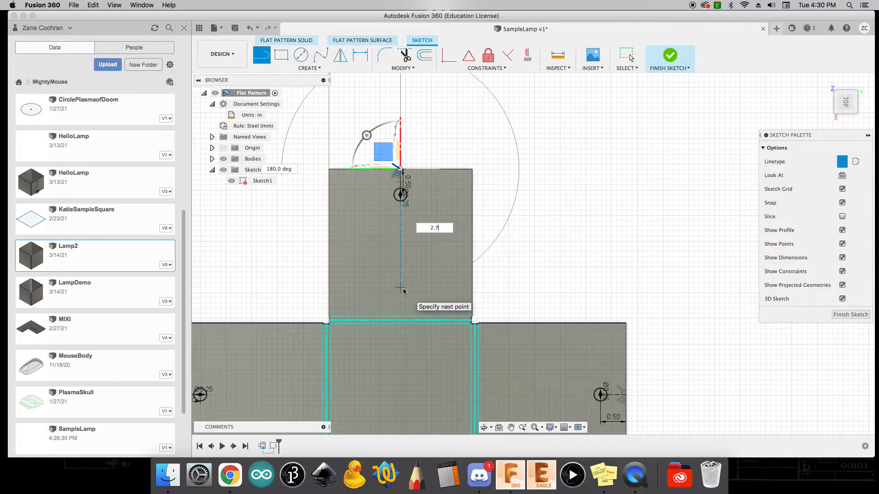
type("2.7")
key("Tab")
key("Return")
key("Escape")
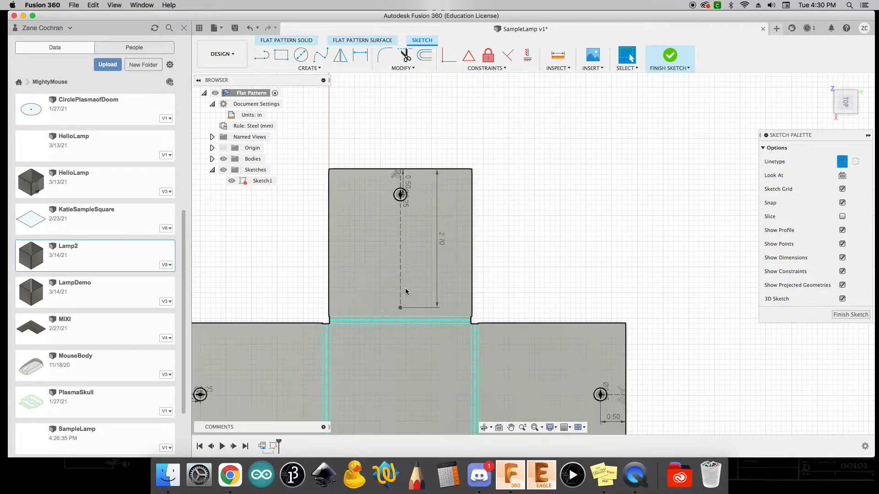
Sketch a center rectangle 0.5 in wide and 0.3 in high with normal linetype on the inner end of the 2.7 in construction line.
left_click(281, 55)
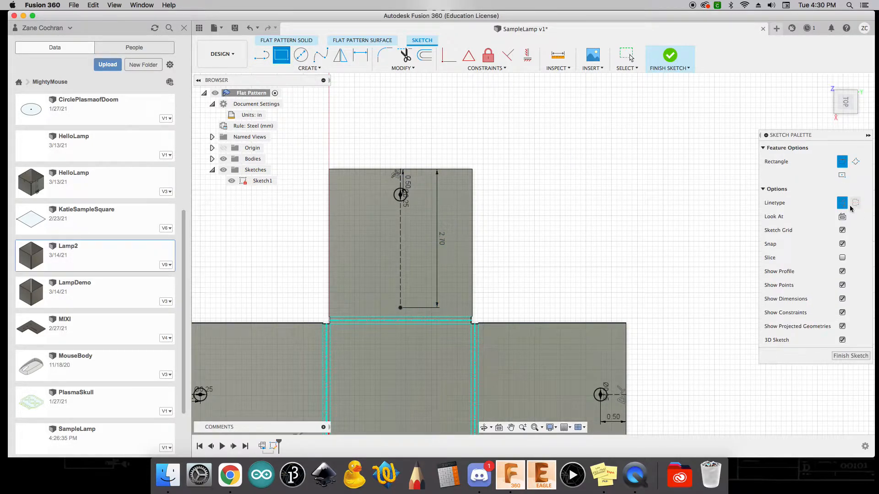
left_click(845, 204)
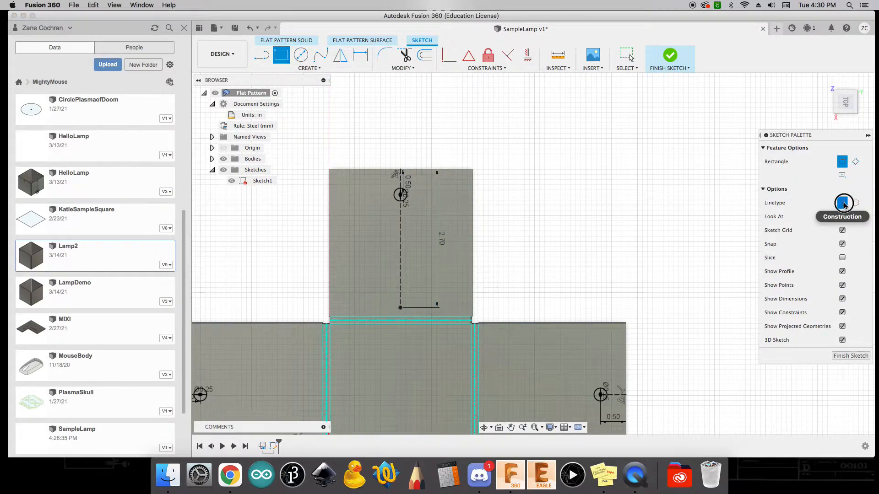
left_click(842, 175)
left_click(400, 308)
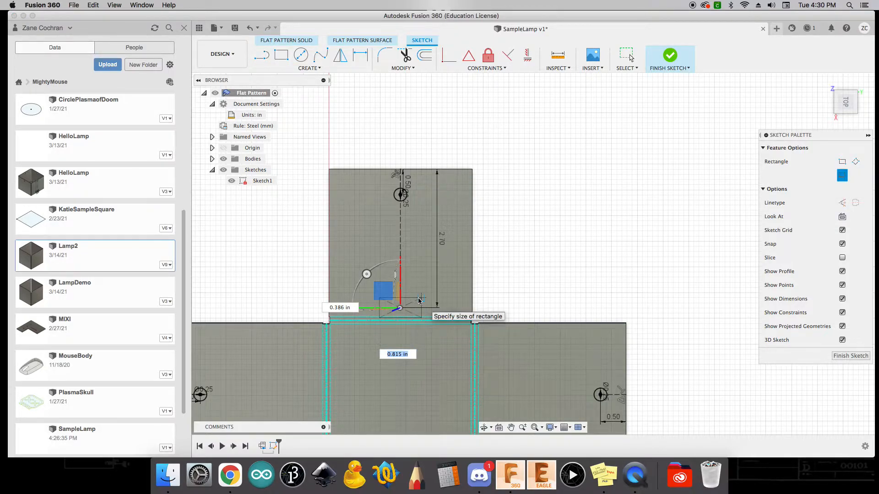
type(".5")
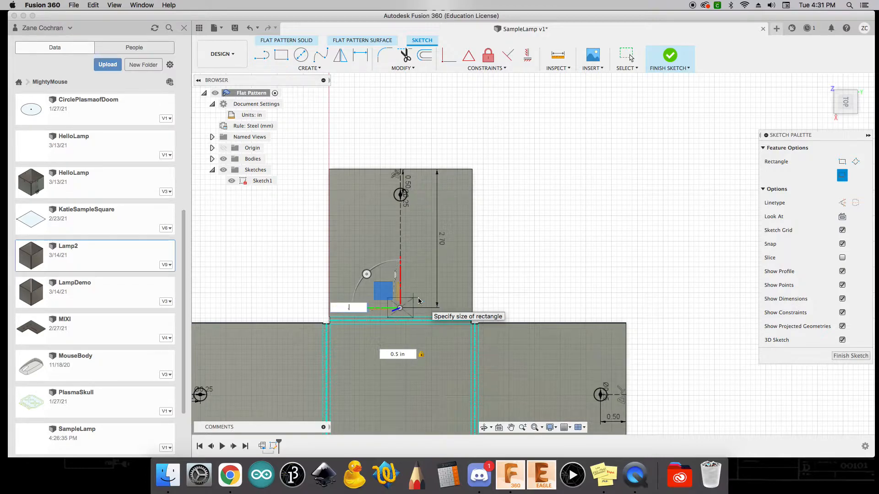
type(".3")
key("Tab")
key("Return")
scroll(402, 312, "up", 3)
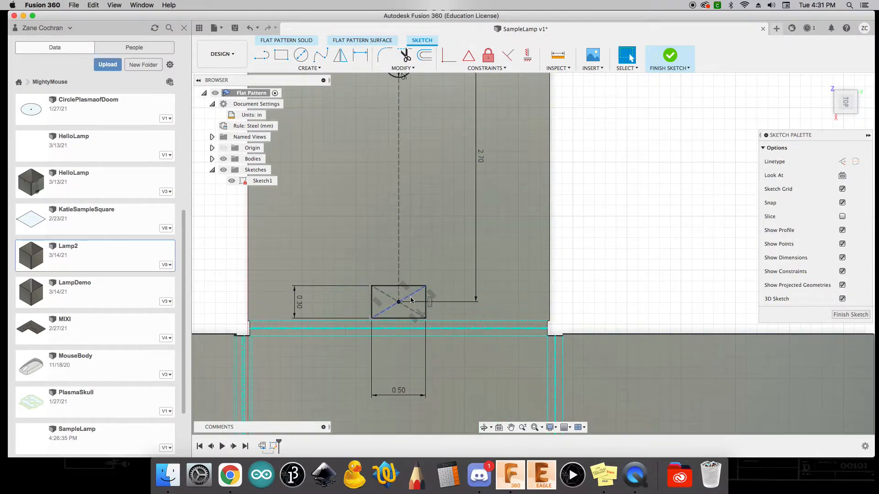
scroll(412, 301, "down", 6)
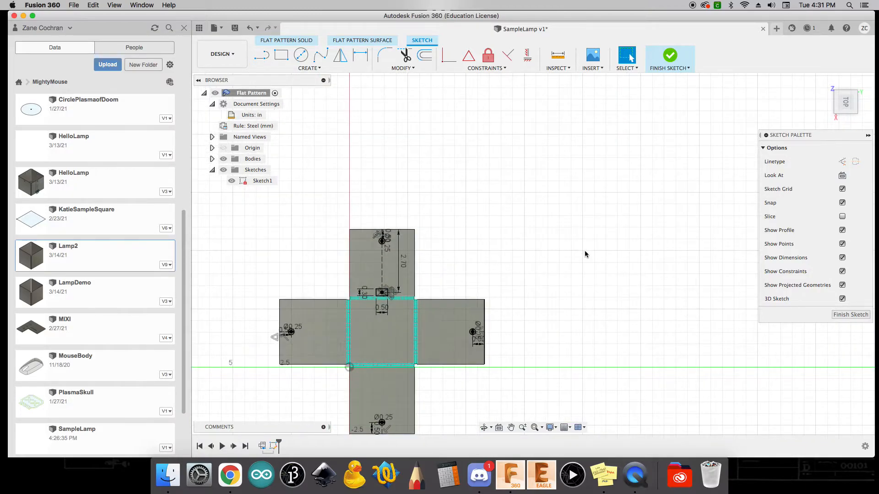
Sketch a 2.8 in by 2.8 in rectangle in the empty corner between the flat pattern's upper and right flaps.
scroll(526, 246, "up", 3)
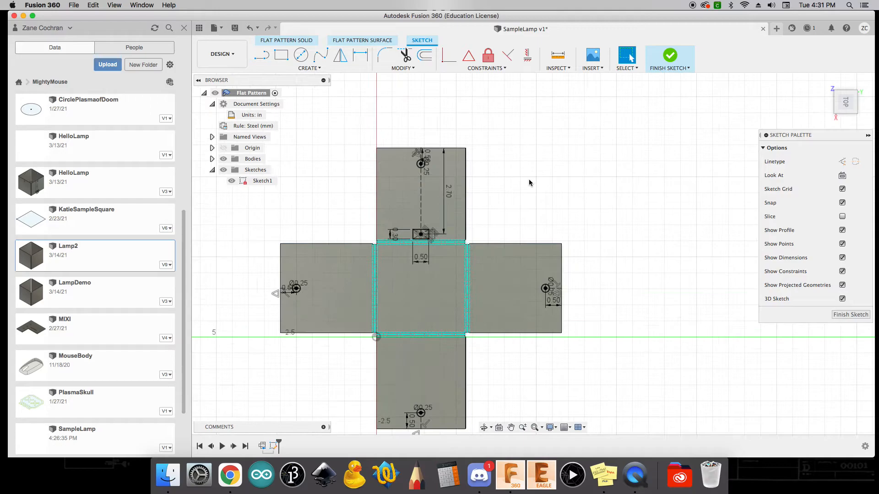
middle_click_drag(520, 196, 535, 177)
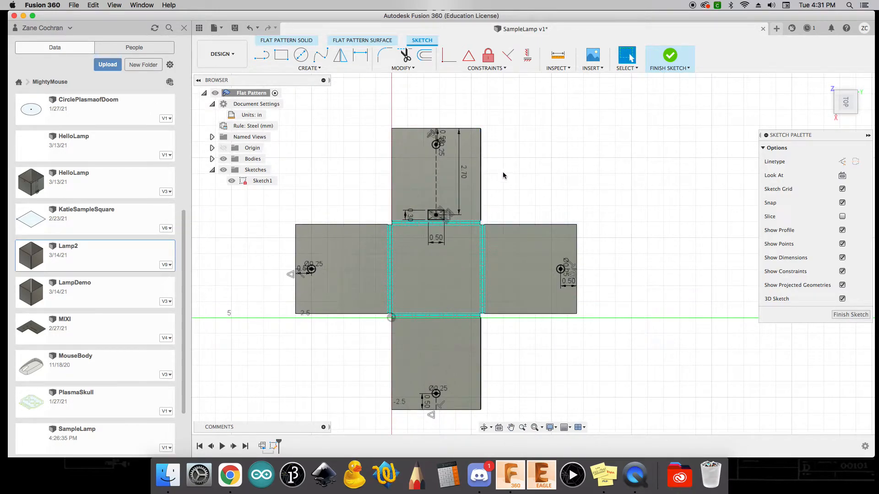
middle_click_drag(520, 167, 514, 177)
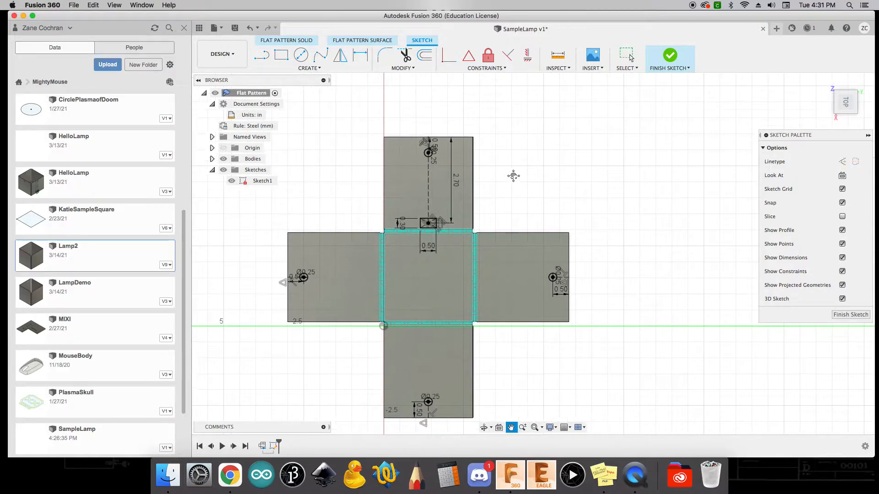
left_click(284, 57)
scroll(485, 219, "up", 5)
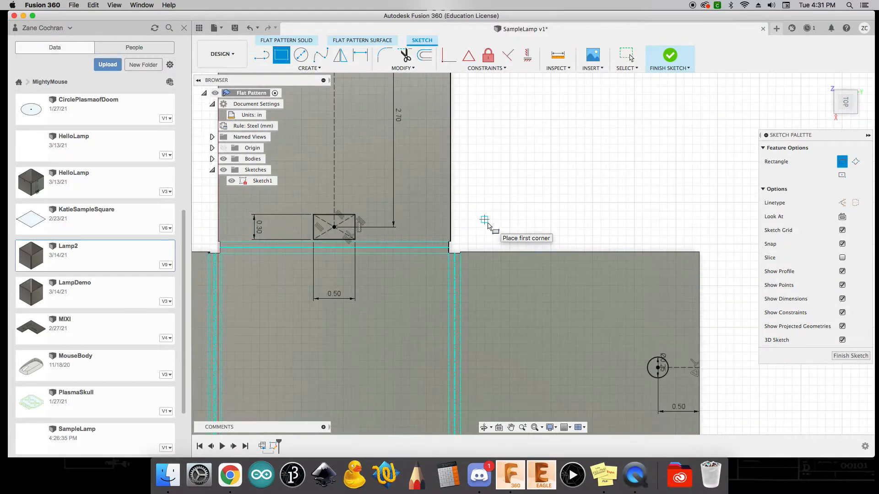
left_click(467, 235)
type("2.8")
key("Tab")
type("2")
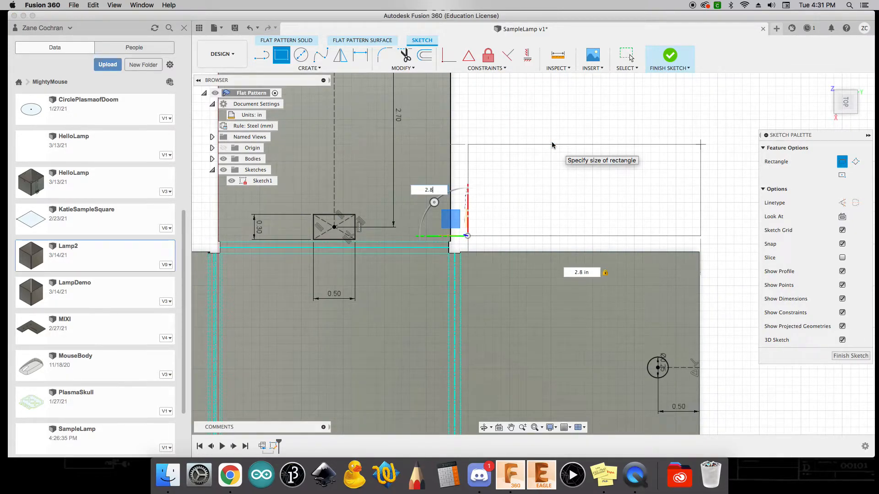
key("Tab")
key("Return")
key("Escape")
scroll(526, 157, "down", 6)
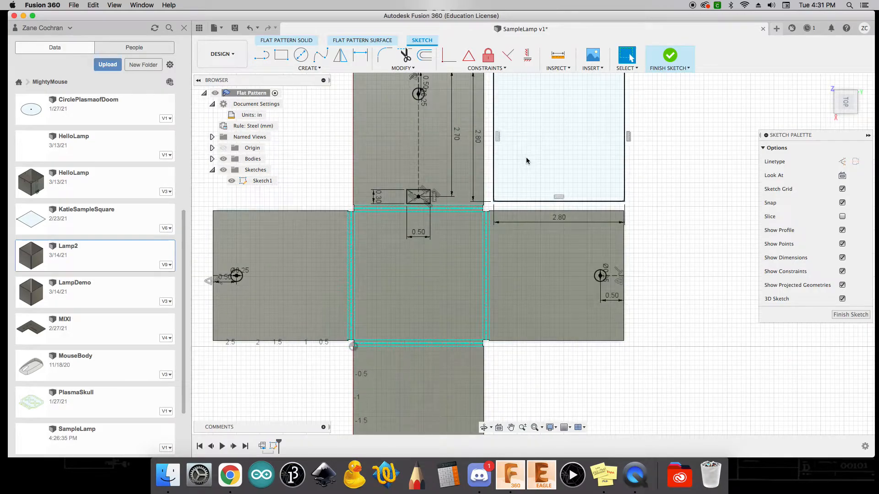
Sketch a 2.8 in by 2.8 in rectangle in the empty corner between the upper and left flaps.
key("r")
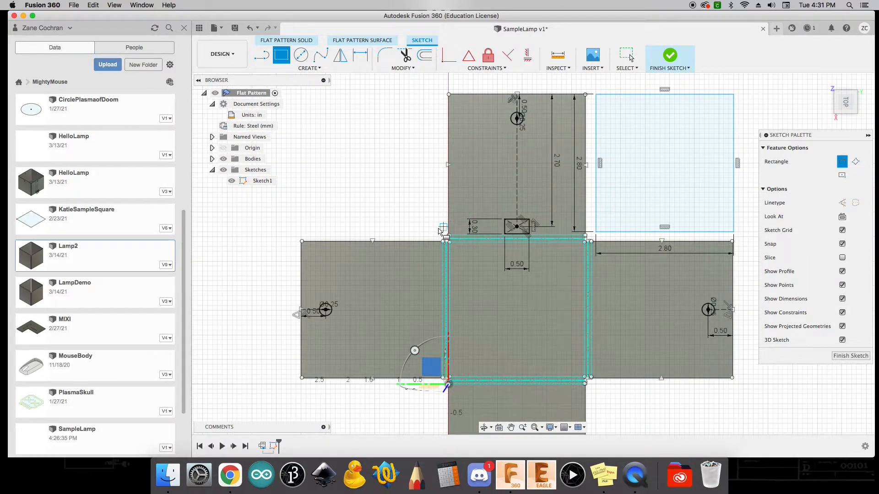
left_click(438, 231)
type("2.8")
key("Tab")
type("2.8")
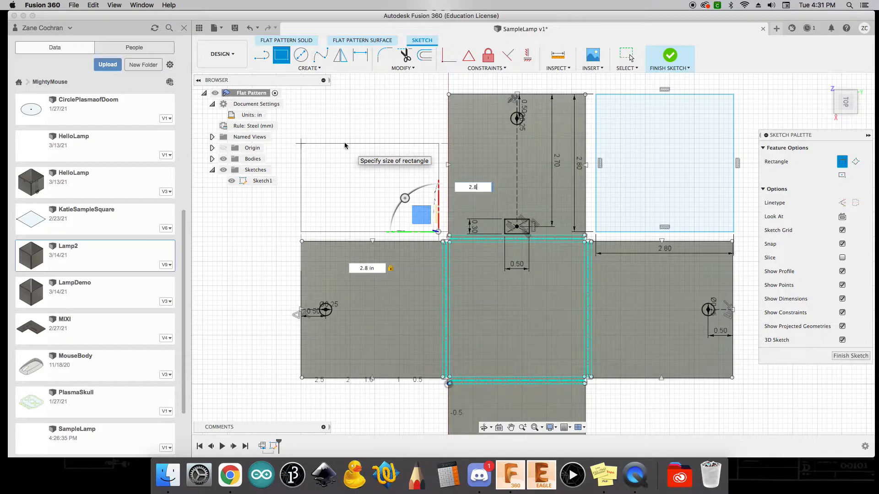
key("Tab")
key("Return")
Sketch a 2.8 in by 2.8 in rectangle in the empty corner between the left and lower flaps.
middle_click_drag(258, 283, 328, 97)
key("r")
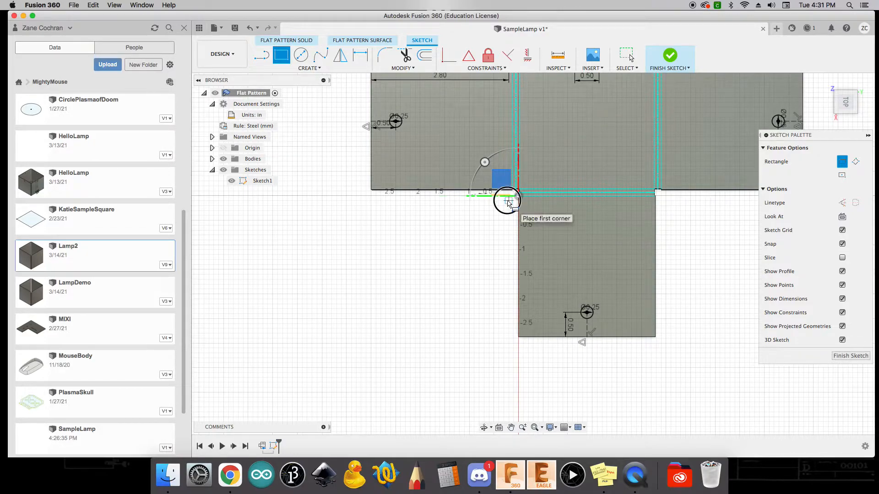
left_click(508, 200)
type("2.8")
key("Tab")
type("2.8")
key("Return")
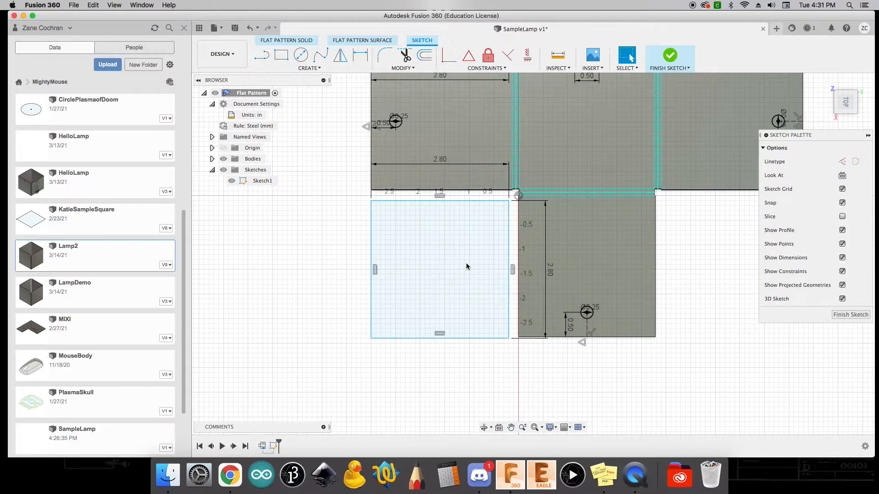
Sketch a 2.8 in by 2.8 in rectangle in the empty corner between the lower and right flaps.
middle_click_drag(707, 243, 479, 262)
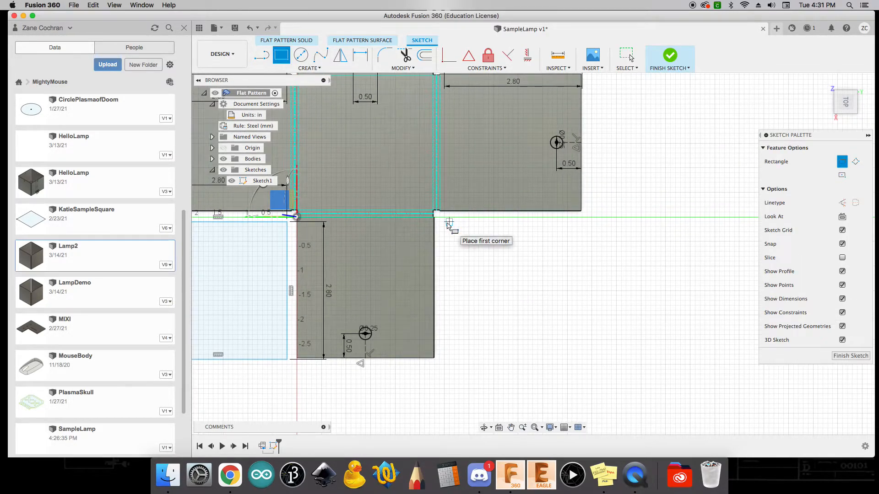
left_click(444, 221)
type("2.8")
key("Tab")
type("2.8")
key("Tab")
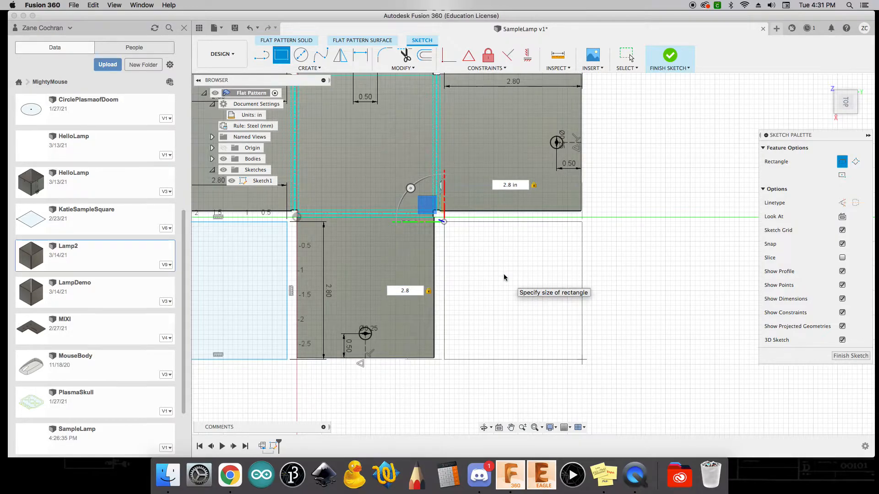
key("Return")
Insert the noun_rock SVG file from the computer's Downloads folder into the sketch.
mouse_move(650, 183)
middle_mouse_down()
mouse_move(715, 279)
mouse_move(727, 277)
middle_mouse_up()
scroll(723, 273, "up", 3)
scroll(723, 273, "down", 5)
middle_click_drag(713, 219, 715, 234)
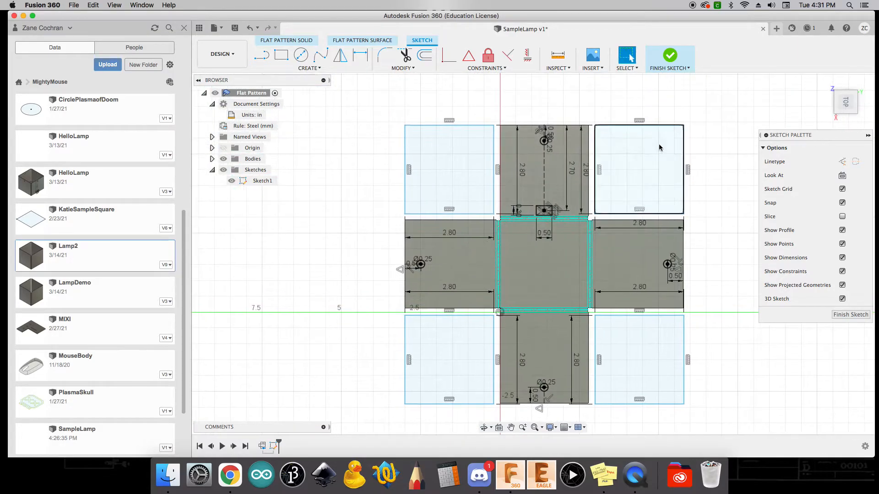
left_click(591, 69)
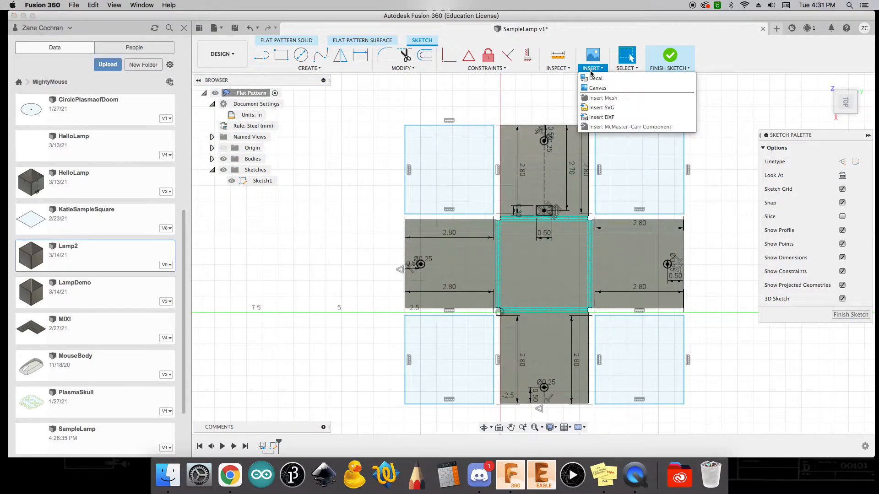
left_click(602, 109)
left_click(339, 325)
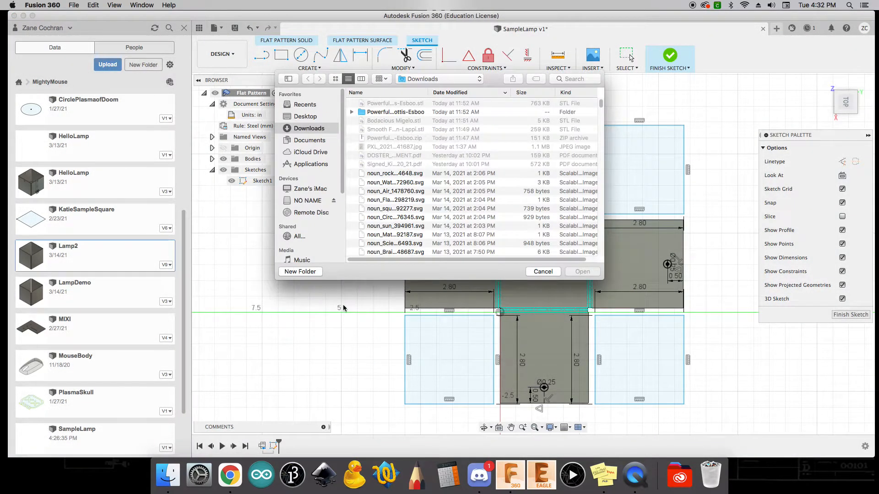
double_click(382, 174)
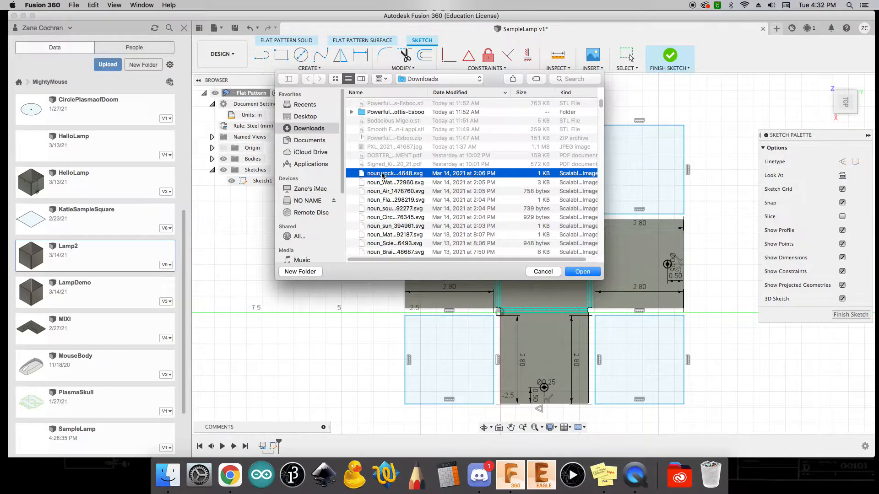
Enlarge the rock artwork, fit it inside the upper-left square of the sketch and accept the insertion.
left_click_drag(509, 301, 444, 171)
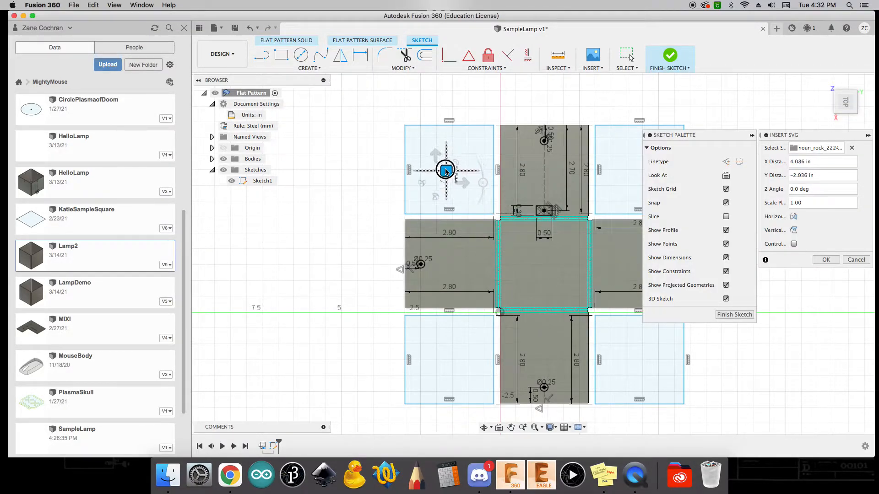
scroll(442, 174, "down", 2)
scroll(428, 183, "up", 5)
left_click_drag(426, 188, 561, 117)
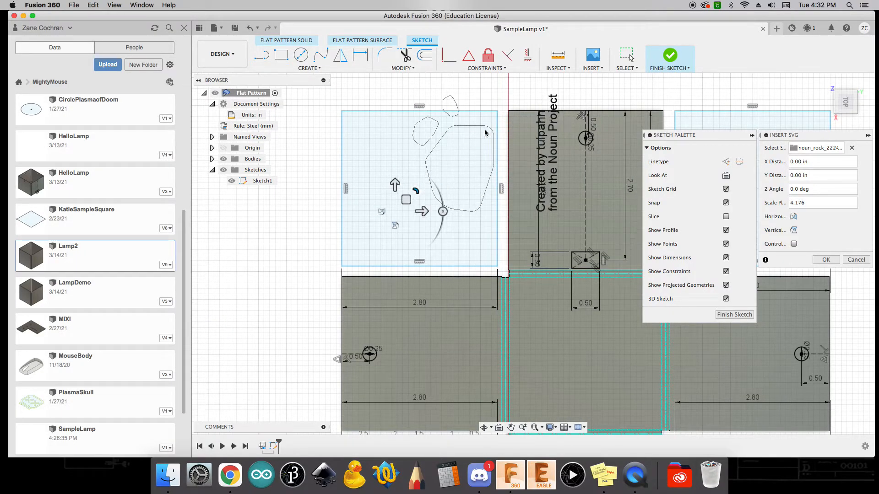
left_click_drag(419, 191, 360, 239)
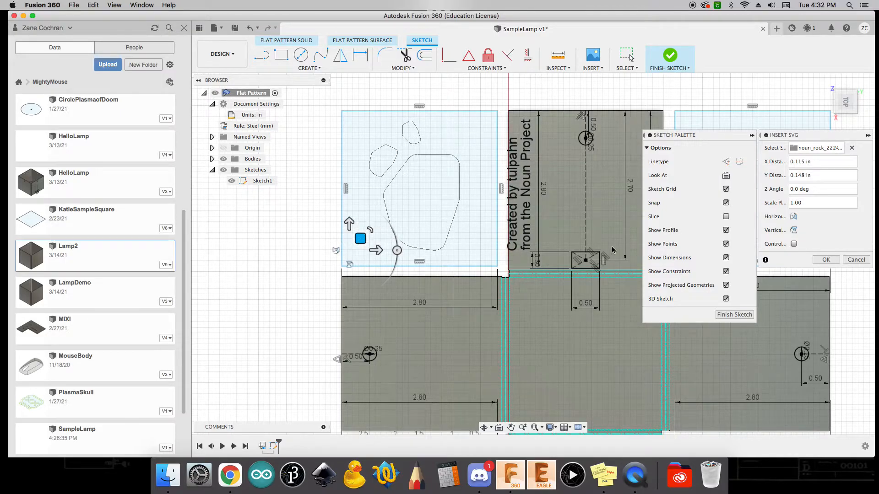
left_click(826, 260)
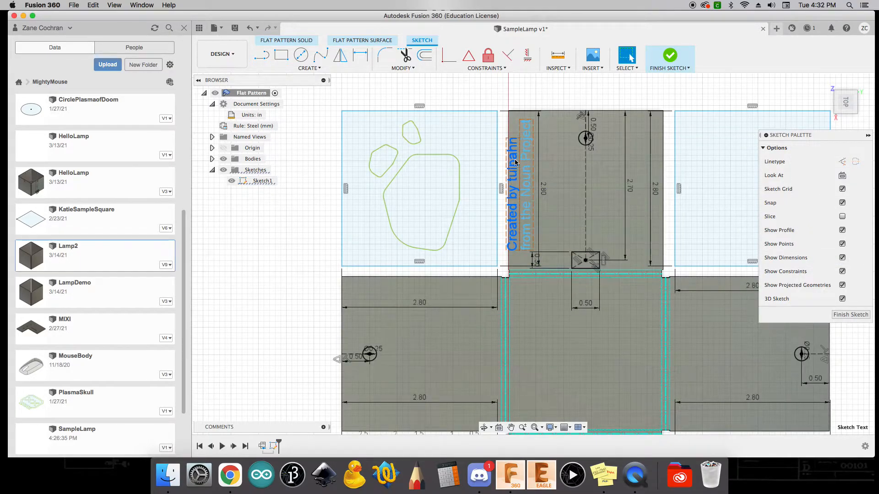
Delete both lines of attribution text that came with the rock artwork.
left_click(515, 161)
key("Delete")
left_click(528, 152)
key("Delete")
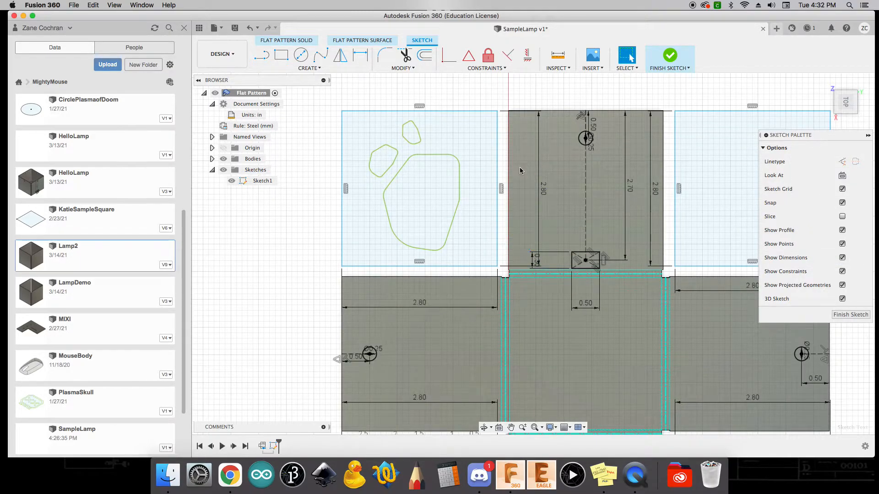
Insert the noun_Water SVG file from the Downloads folder into the sketch.
scroll(254, 256, "down", 3)
middle_click_drag(706, 123, 537, 119)
left_click(594, 67)
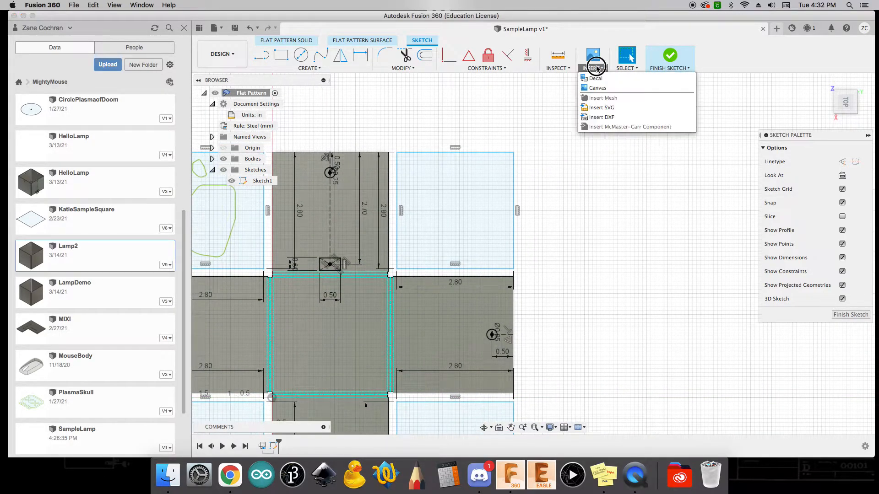
left_click(612, 119)
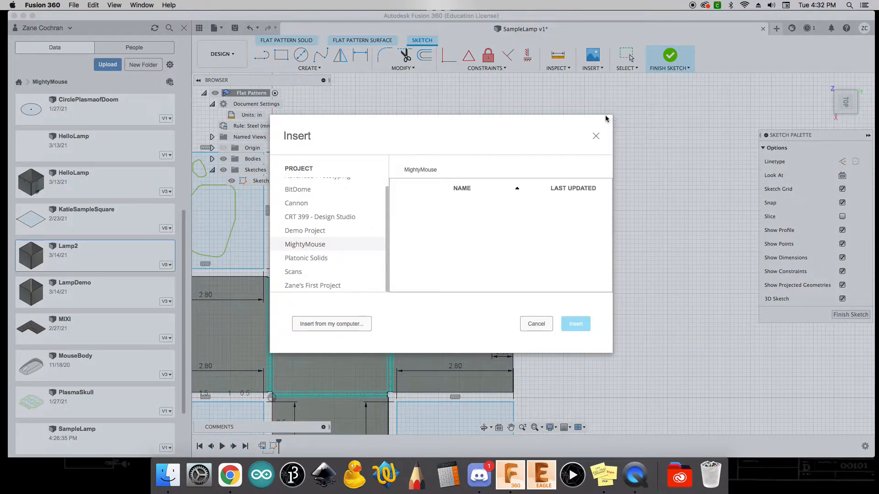
left_click(338, 323)
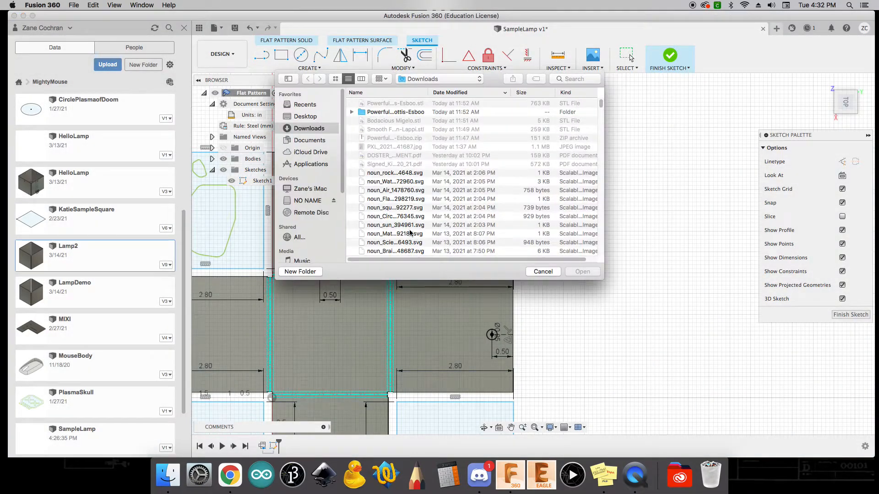
left_click(379, 181)
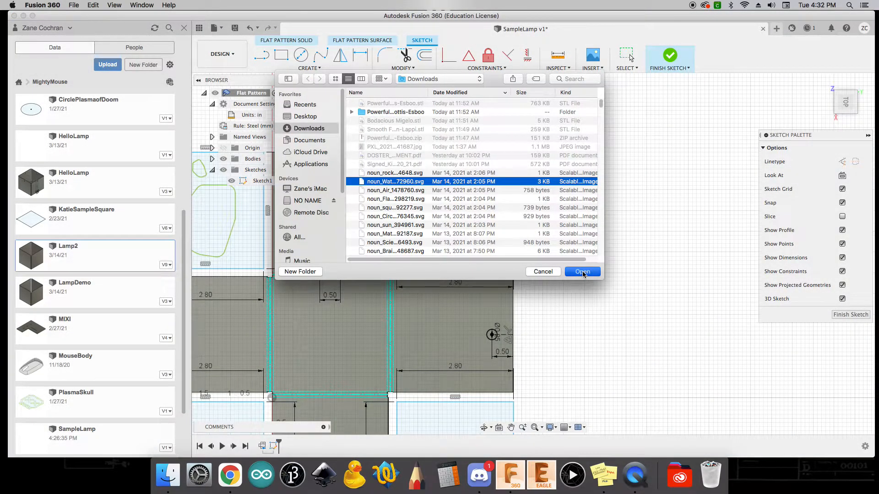
left_click(582, 271)
Enlarge the water artwork, fit it inside the upper-right square of the sketch and accept the insertion.
left_click_drag(283, 386, 555, 138)
scroll(530, 190, "down", 3)
middle_click_drag(561, 174, 428, 266)
left_click_drag(361, 295, 468, 233)
left_click_drag(350, 301, 328, 325)
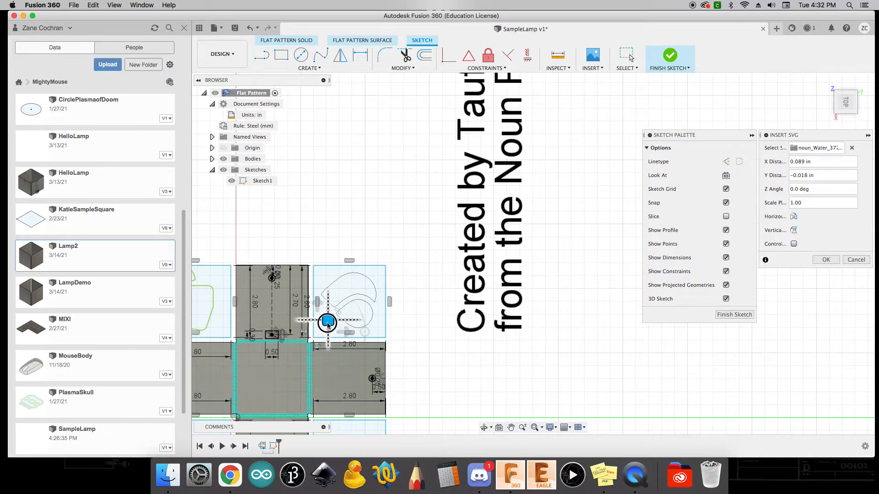
left_click(825, 260)
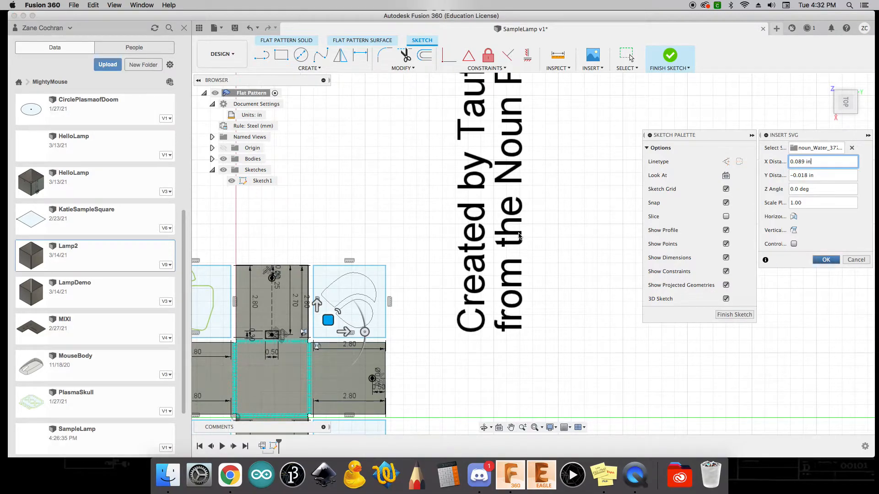
Delete the two attribution text lines beside the water artwork.
left_click(479, 220)
key("Delete")
left_click(507, 222)
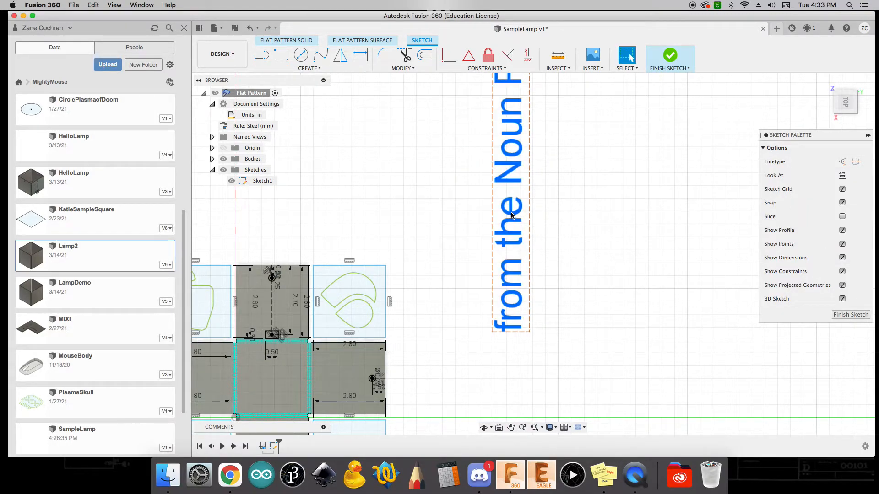
key("Delete")
Insert the noun_Air SVG file from the Downloads folder into the sketch.
middle_click_drag(476, 309, 550, 215)
mouse_move(526, 329)
middle_mouse_down()
mouse_move(625, 284)
mouse_move(613, 302)
middle_mouse_up()
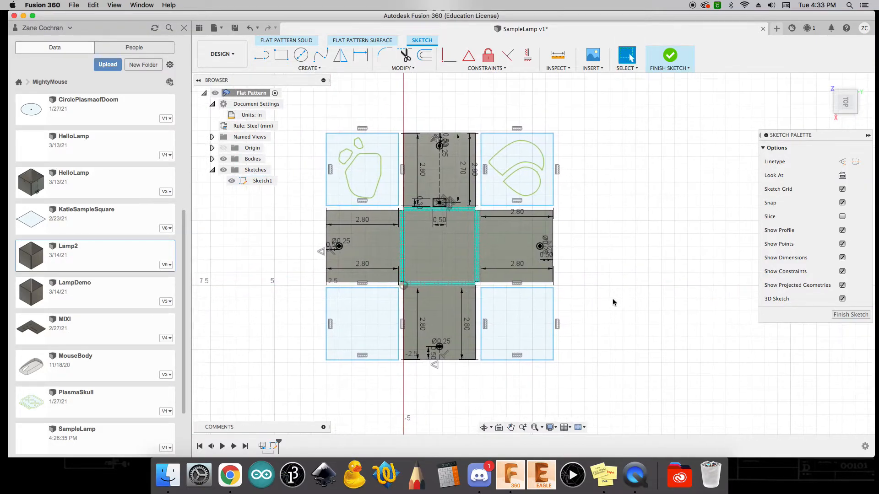
left_click(592, 68)
left_click(604, 112)
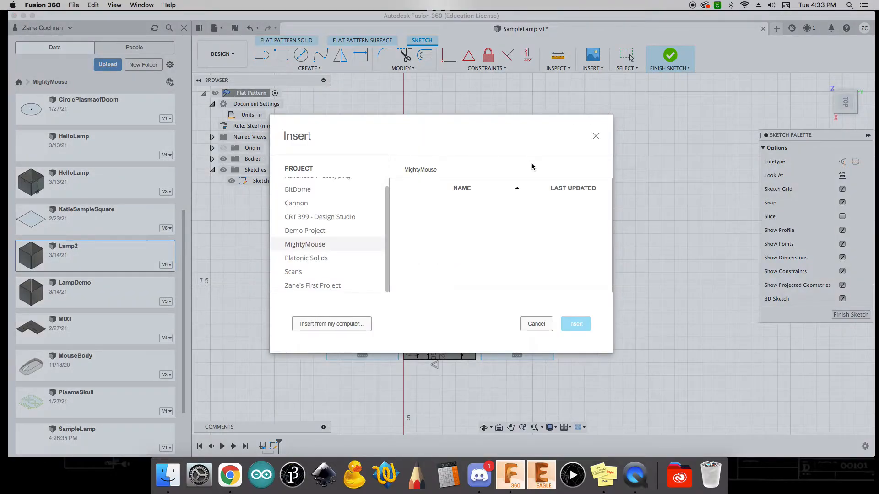
left_click(321, 325)
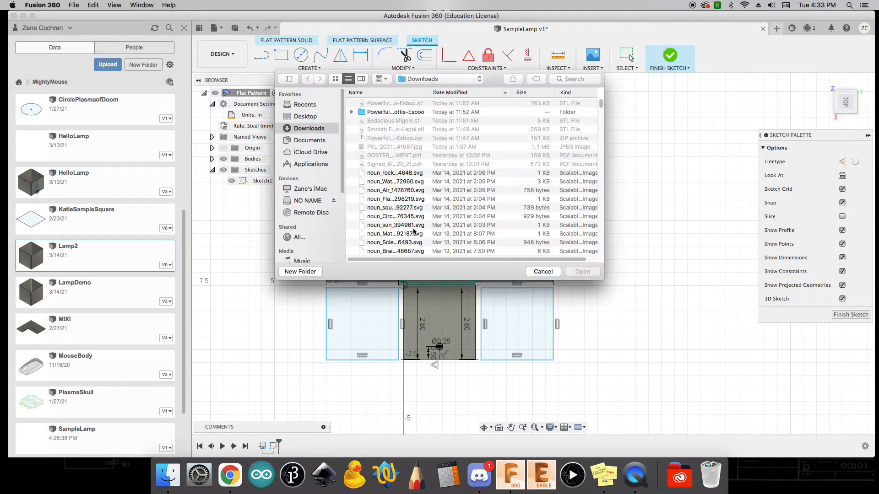
double_click(370, 192)
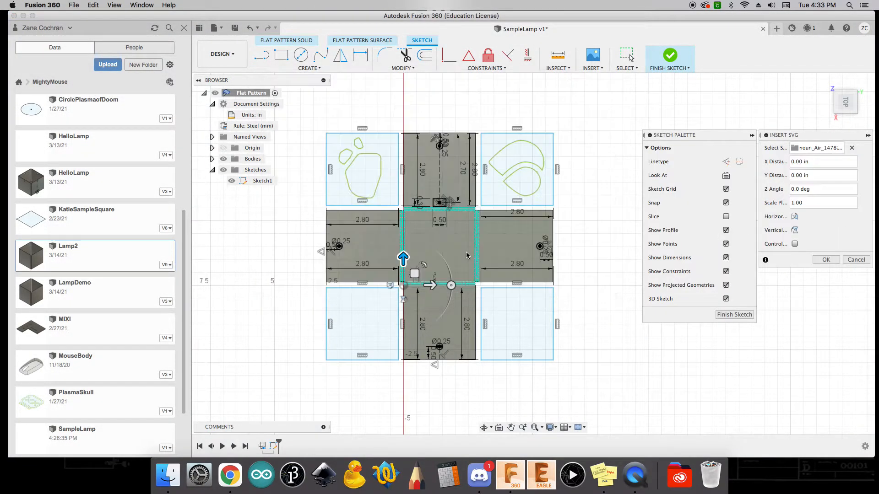
Scale the air artwork up about 3 times, place it inside the lower-left square and accept the insertion.
left_click_drag(414, 273, 332, 302)
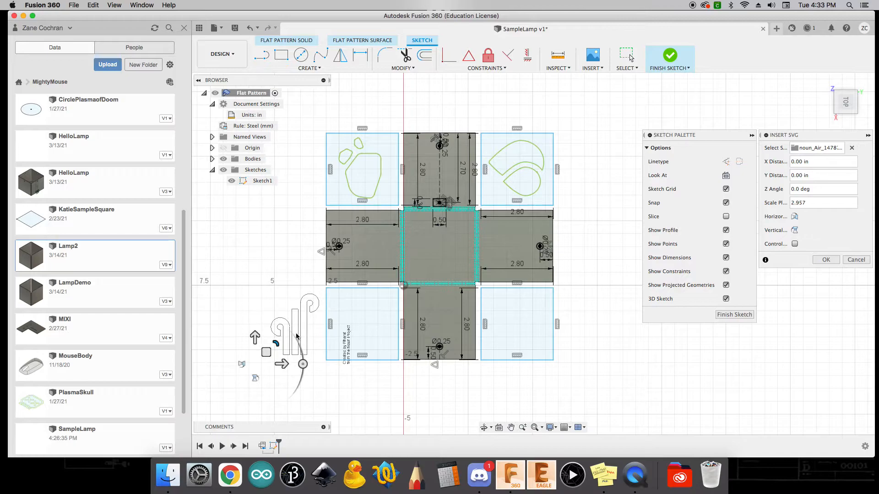
left_click_drag(266, 352, 336, 352)
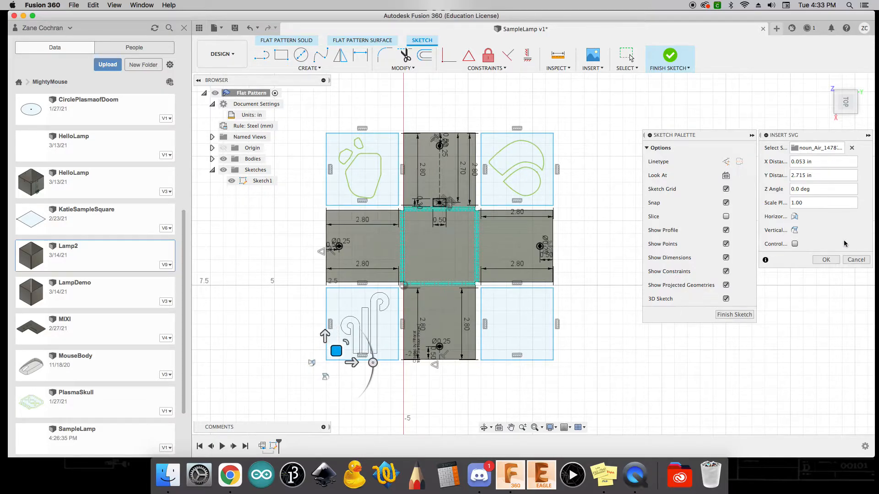
key("Return")
scroll(415, 357, "up", 5)
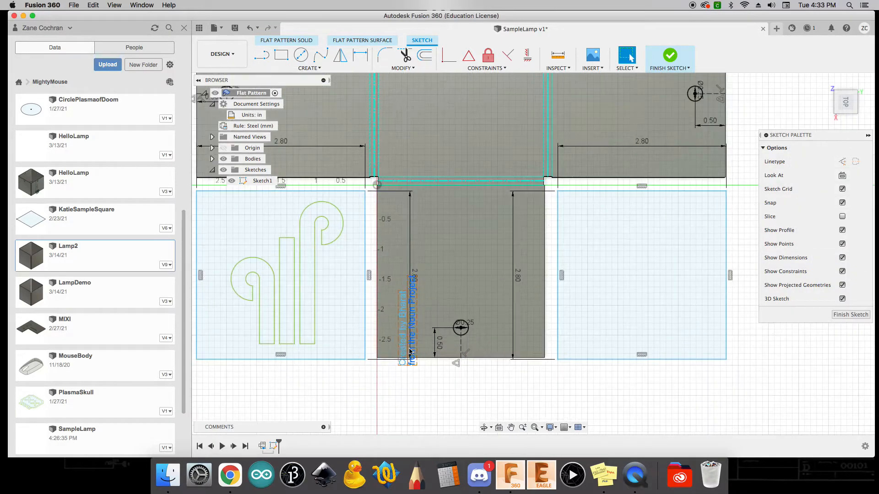
Delete the attribution text lines beside the air artwork.
key("Delete")
scroll(413, 301, "down", 6)
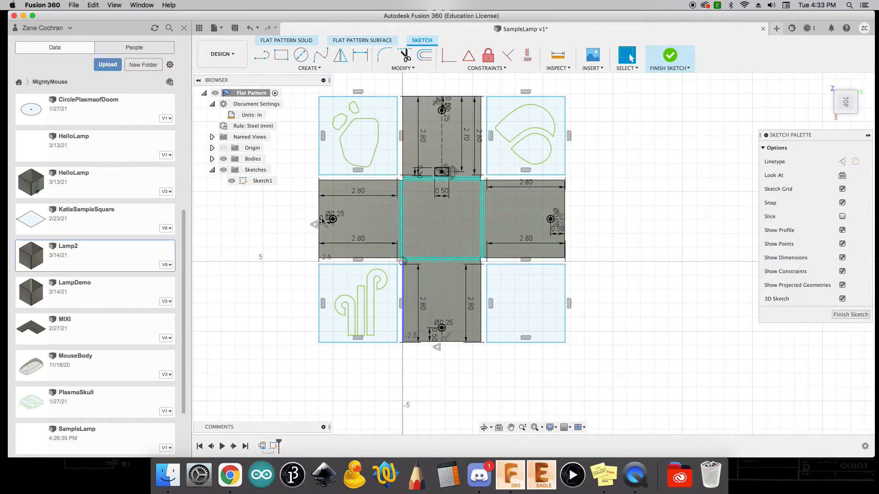
Insert the noun_Flame SVG file from the Downloads folder and place it inside the empty lower-right square of the sketch.
left_click(592, 66)
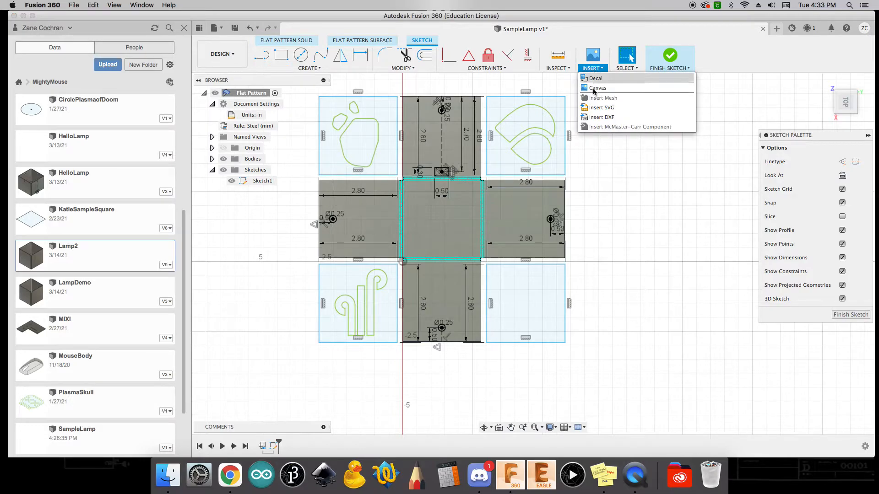
left_click(601, 109)
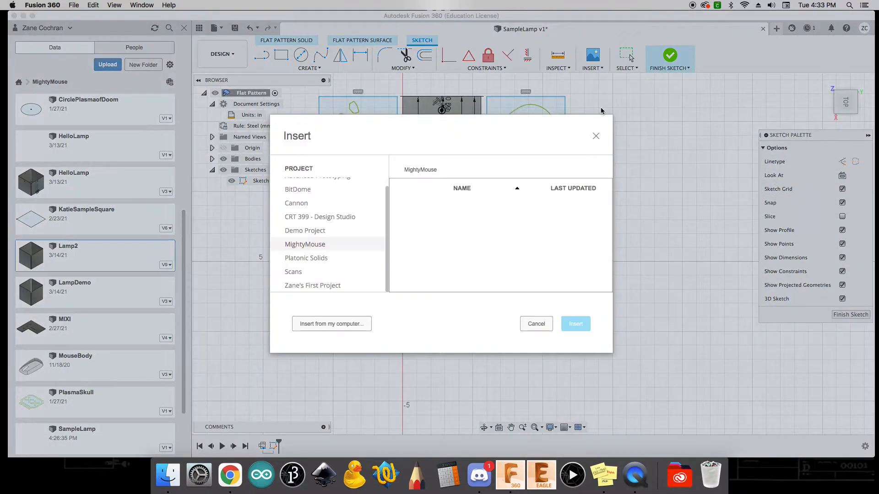
left_click(342, 323)
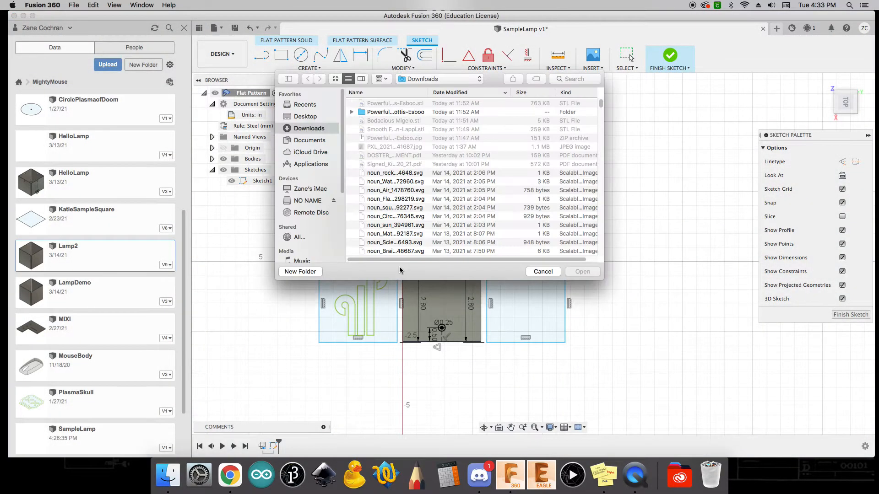
left_click(382, 198)
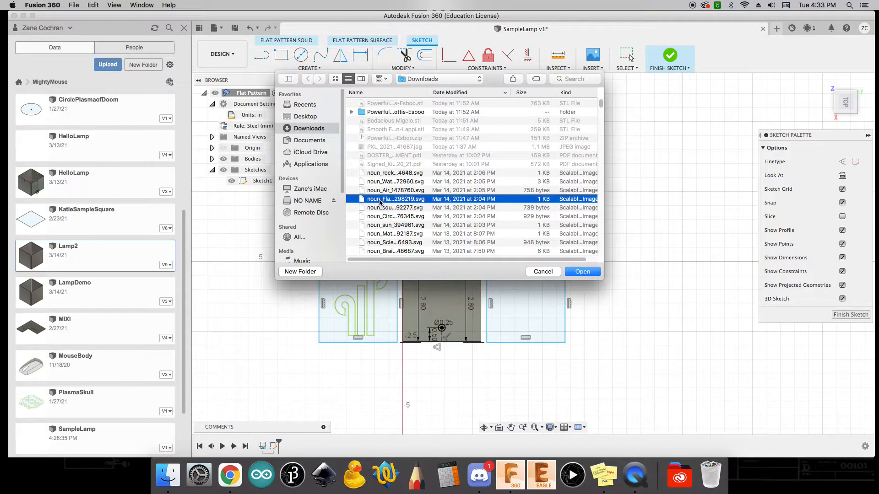
left_click(580, 272)
left_click_drag(414, 251, 595, 267)
left_click_drag(542, 318, 503, 323)
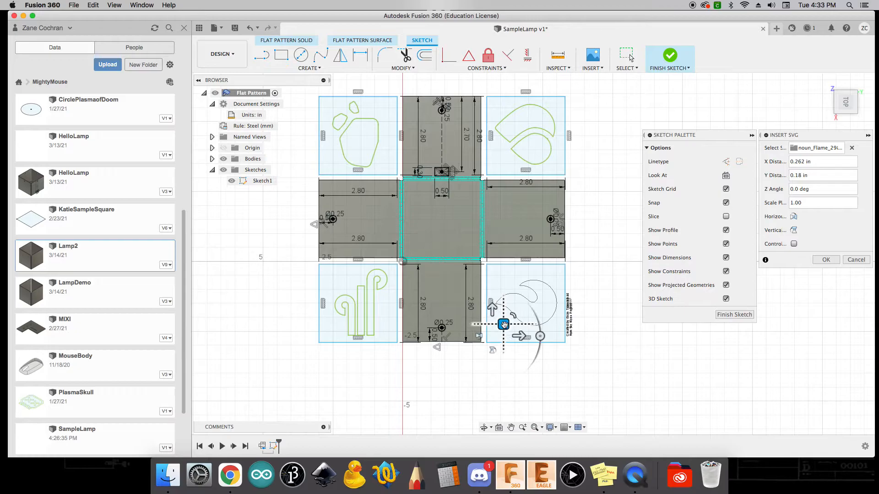
Delete the two attribution text lines beside the flame artwork.
scroll(603, 322, "up", 5)
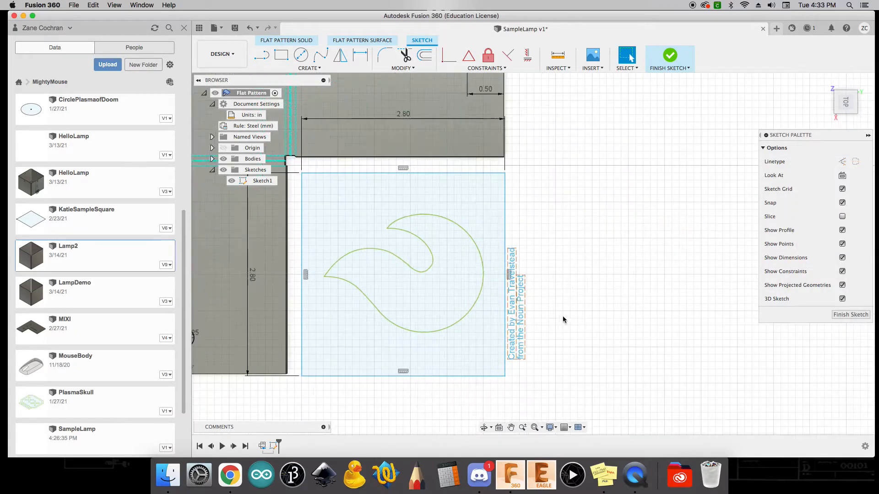
left_click(514, 308)
key("Delete")
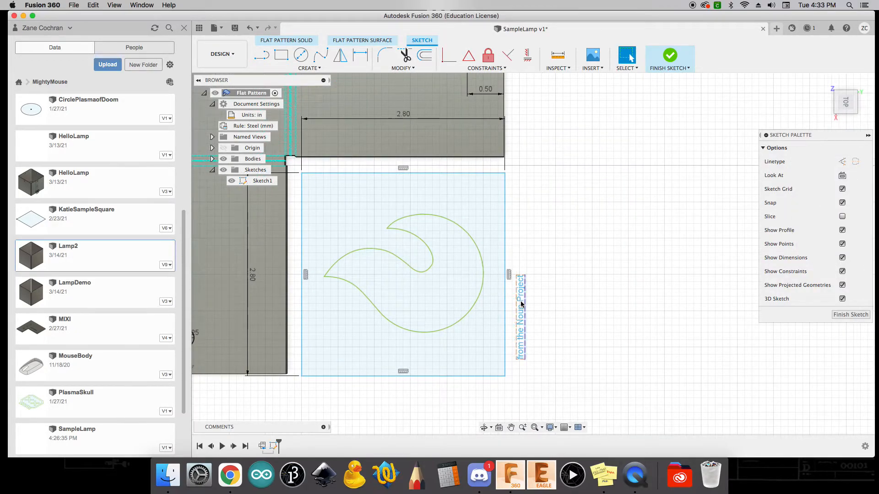
key("Delete")
Finish the flat pattern sketch and save the design with the version description User Saved.
scroll(572, 304, "down", 5)
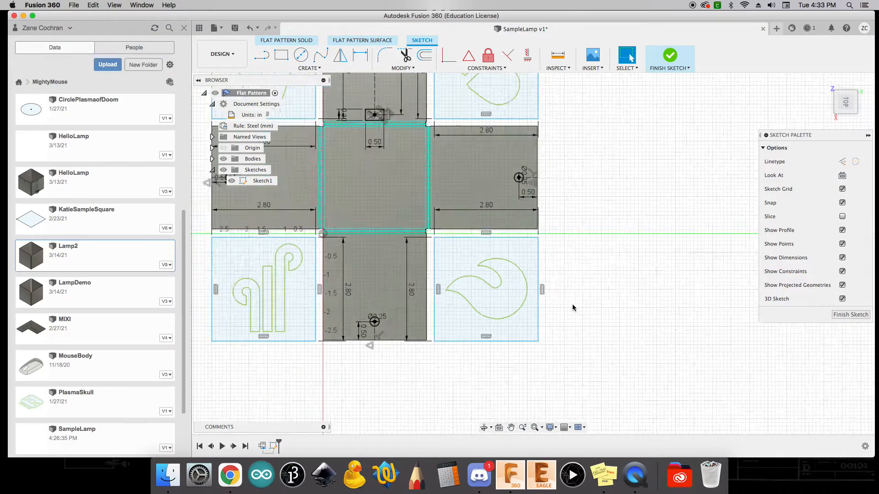
middle_click_drag(614, 191, 664, 242)
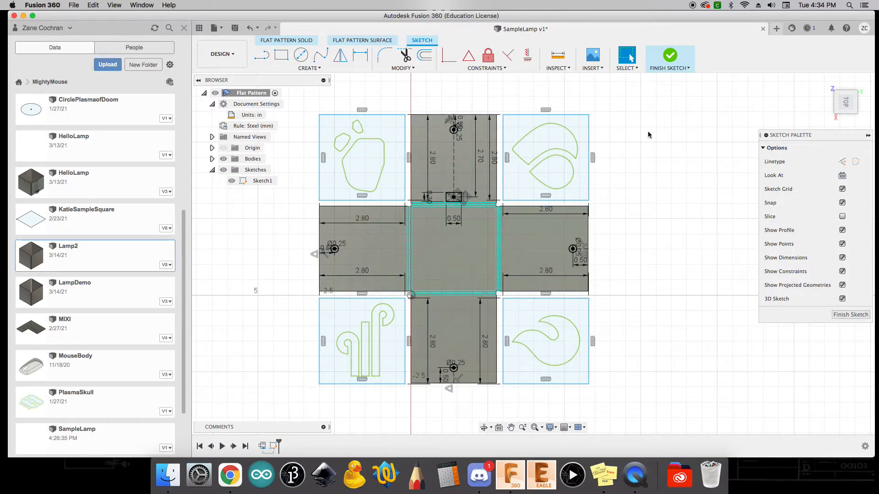
left_click(852, 315)
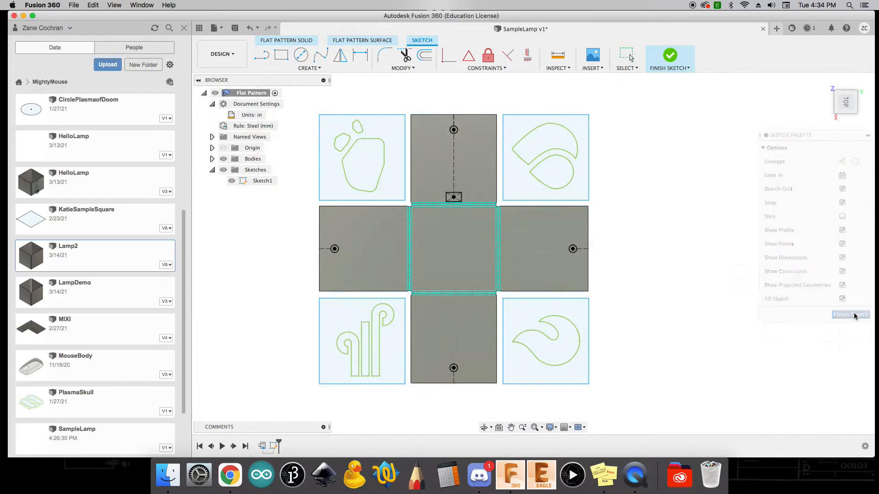
key("super+s")
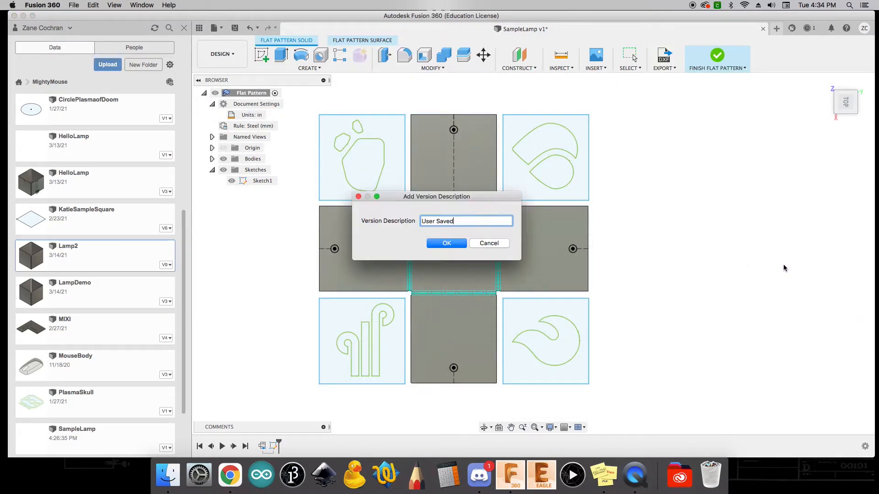
left_click(446, 244)
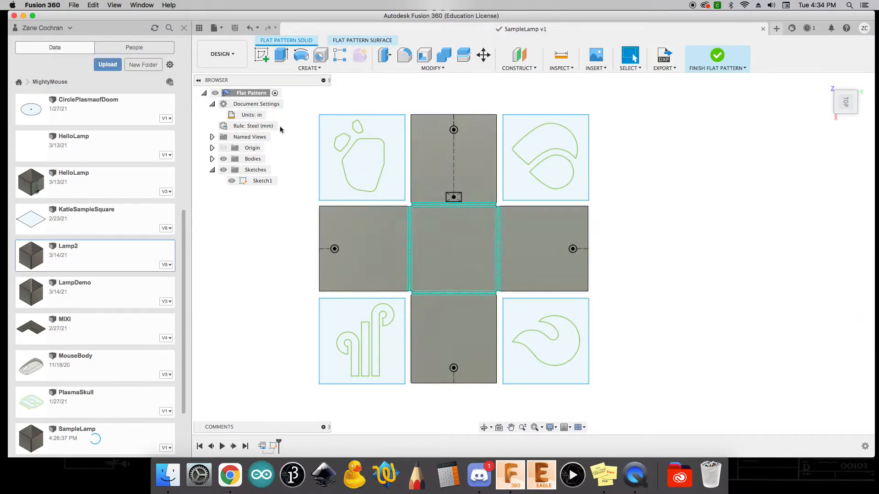
Switch to the Manufacture workspace.
left_click(231, 54)
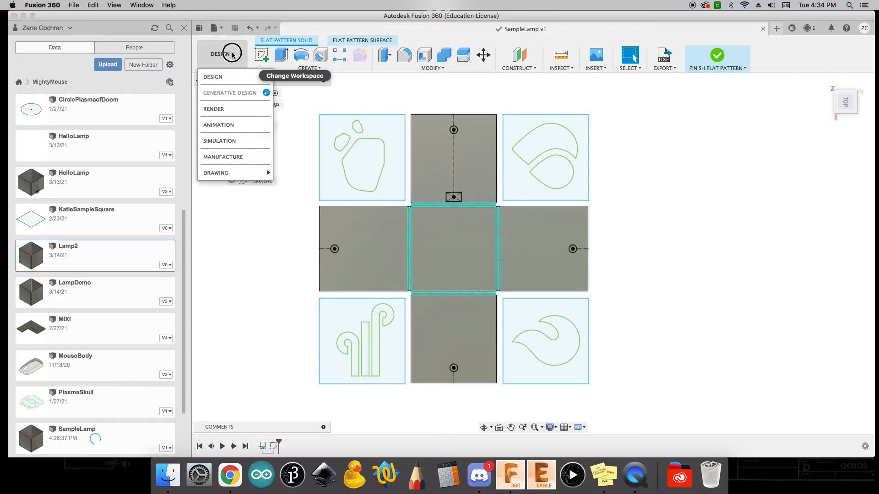
left_click(235, 157)
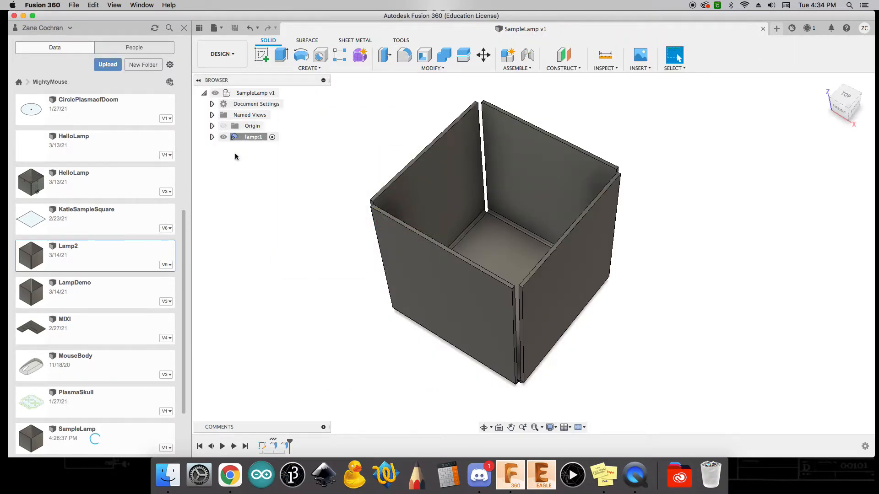
scroll(275, 212, "down", 3)
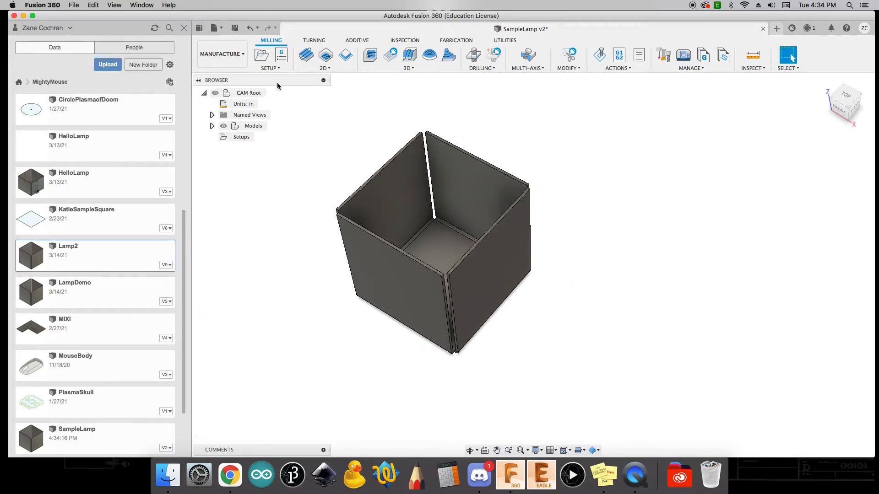
Start a new manufacturing setup and set its operation type to Cutting.
left_click(270, 68)
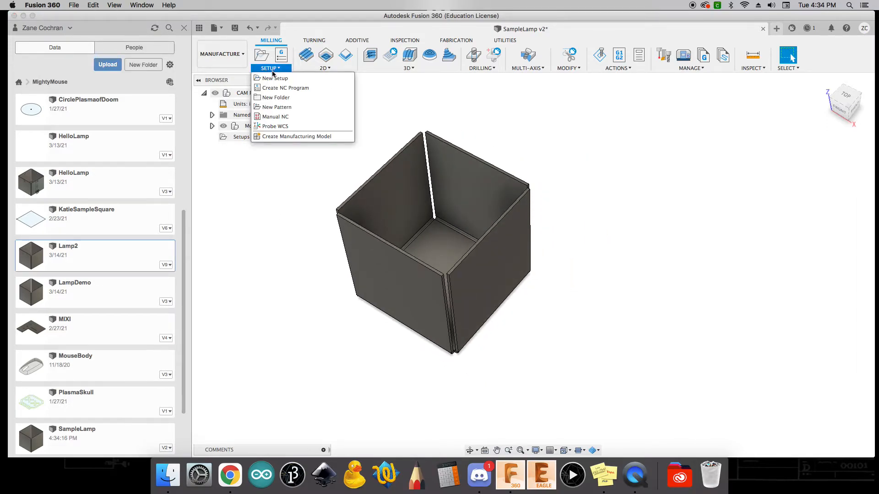
left_click(275, 78)
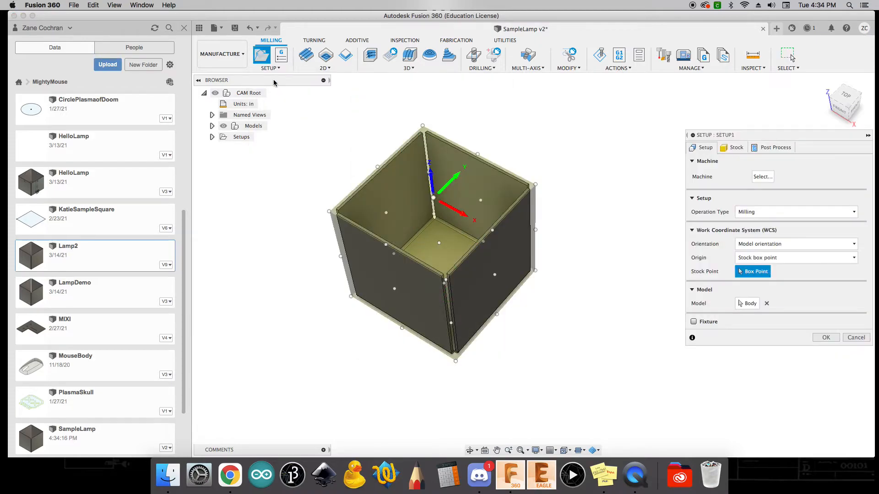
left_click(814, 212)
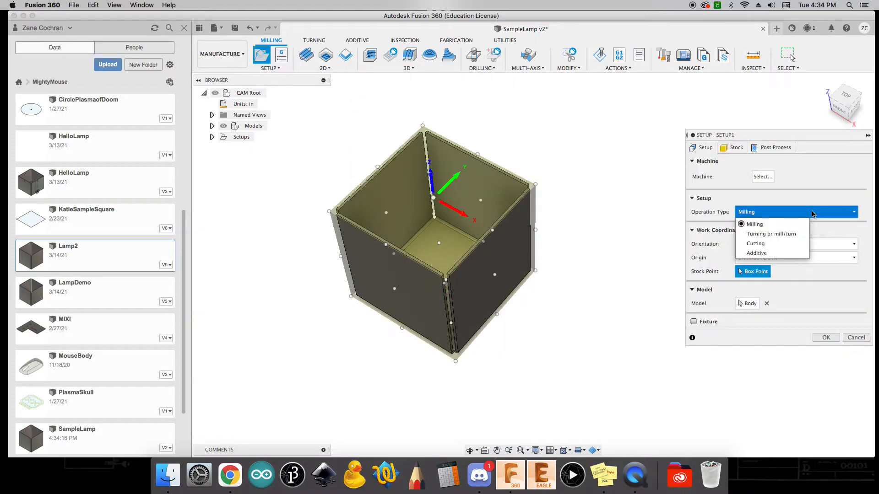
left_click(767, 244)
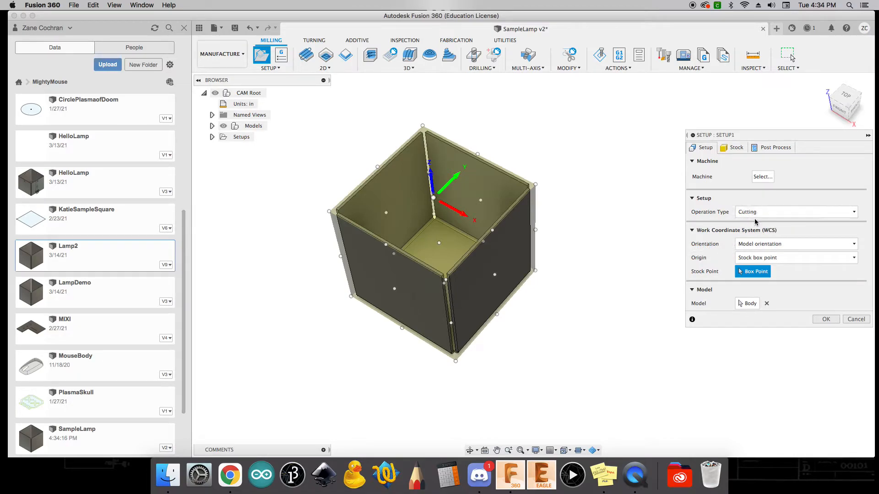
Make the lamp Flat Pattern the active model for manufacturing instead of the folded box.
left_click(213, 126)
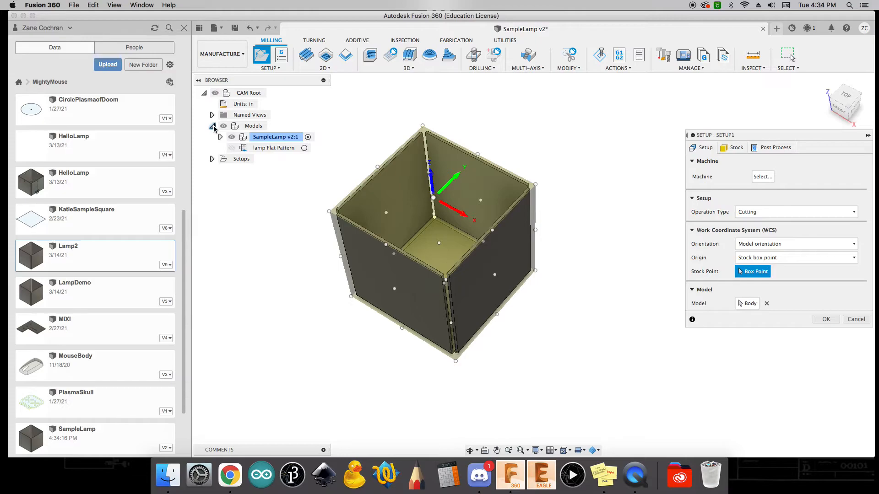
left_click(305, 148)
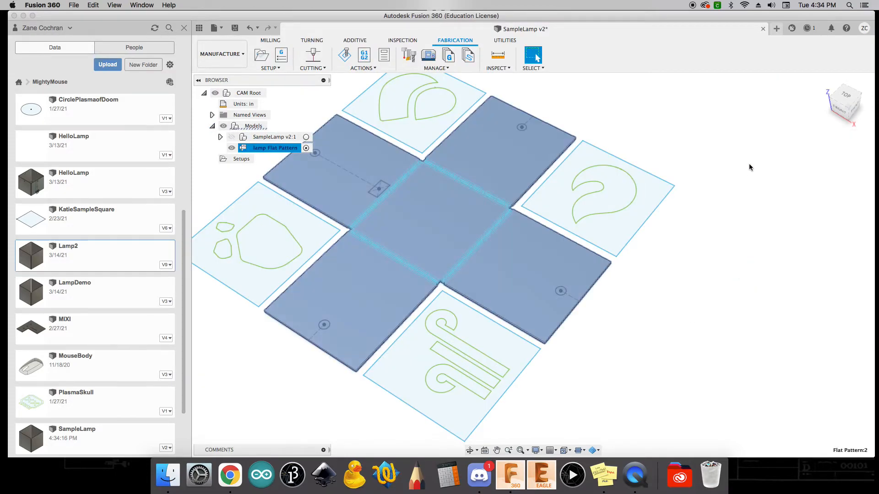
middle_click_drag(713, 143, 772, 168)
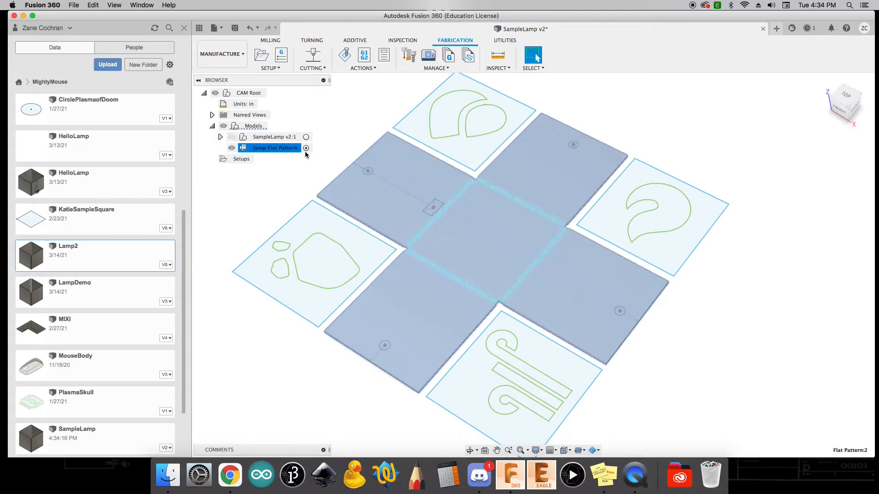
left_click(305, 147)
Create a new setup for the flat pattern with its origin at the lower stock box corner beside the rock artwork.
left_click(270, 67)
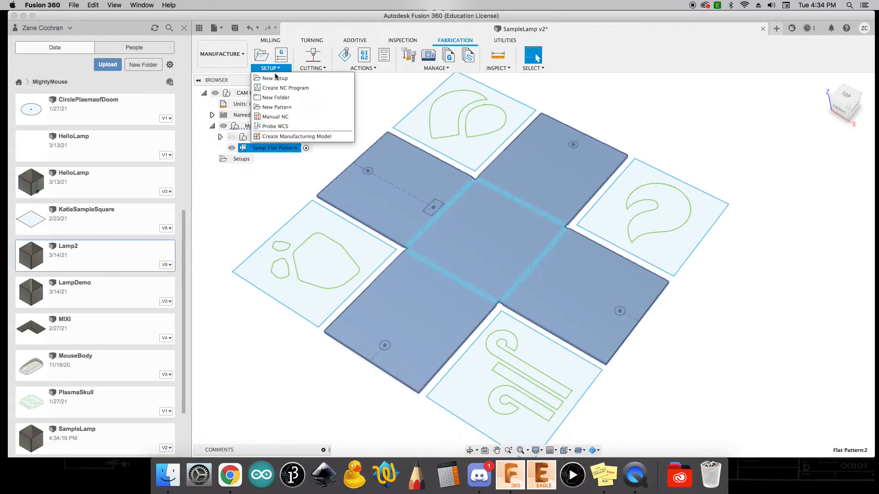
left_click(279, 77)
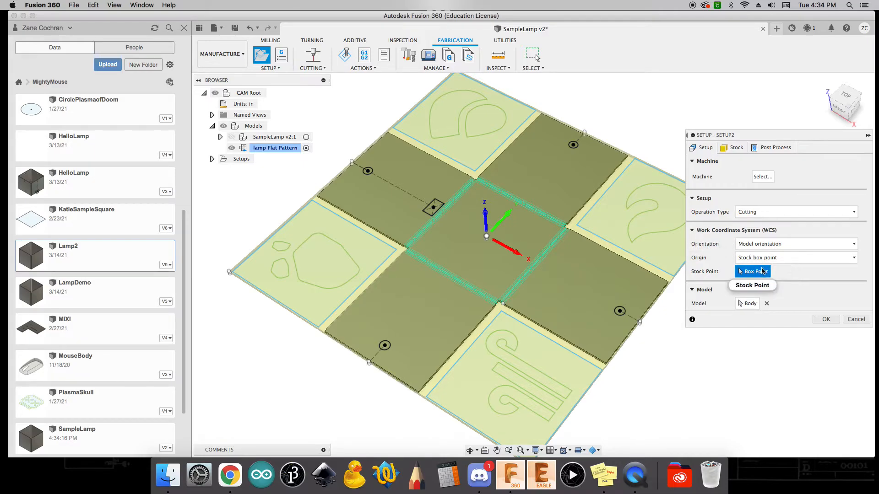
scroll(220, 299, "up", 10)
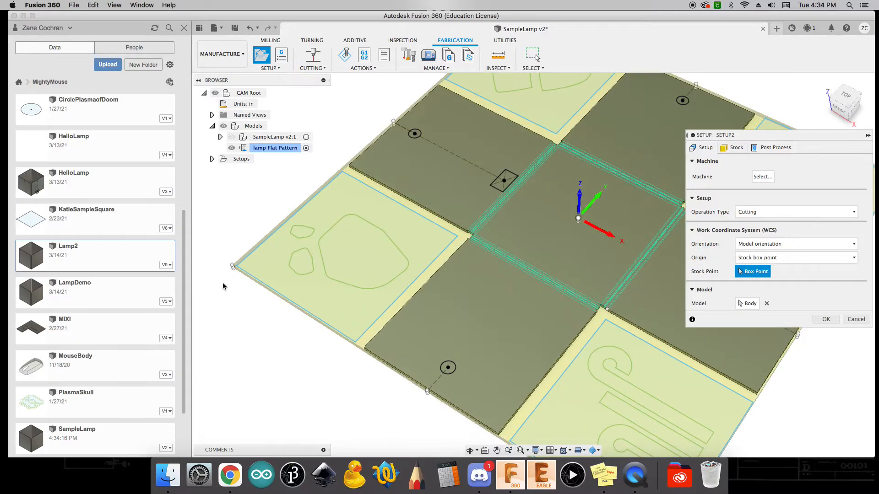
left_click(242, 246)
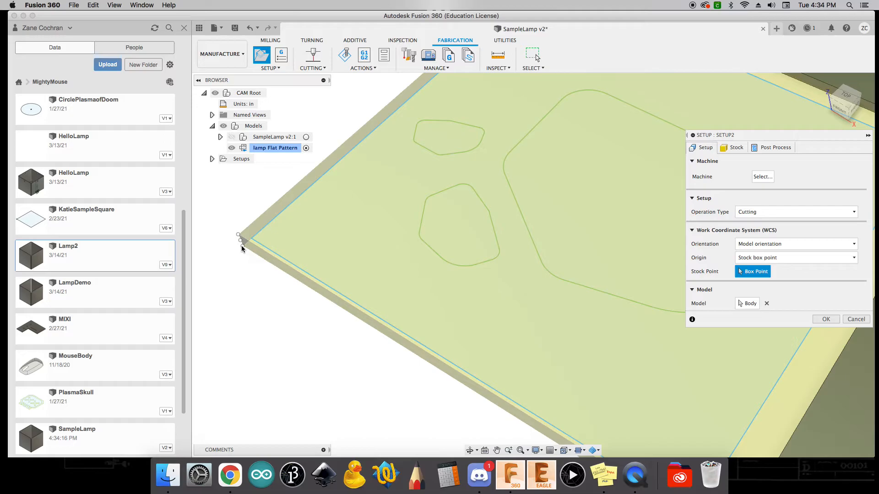
scroll(245, 272, "down", 10)
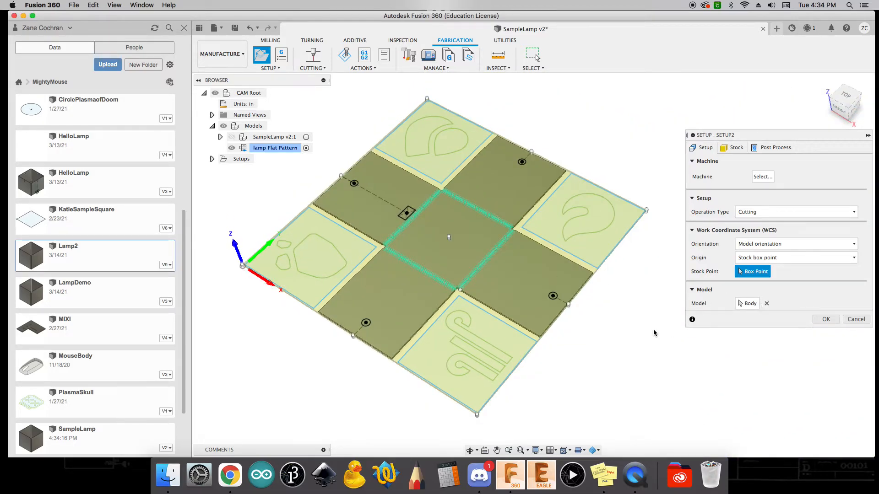
Set the setup's stock offset mode to No additional stock and accept the setup.
scroll(653, 329, "up", 2)
left_click(735, 149)
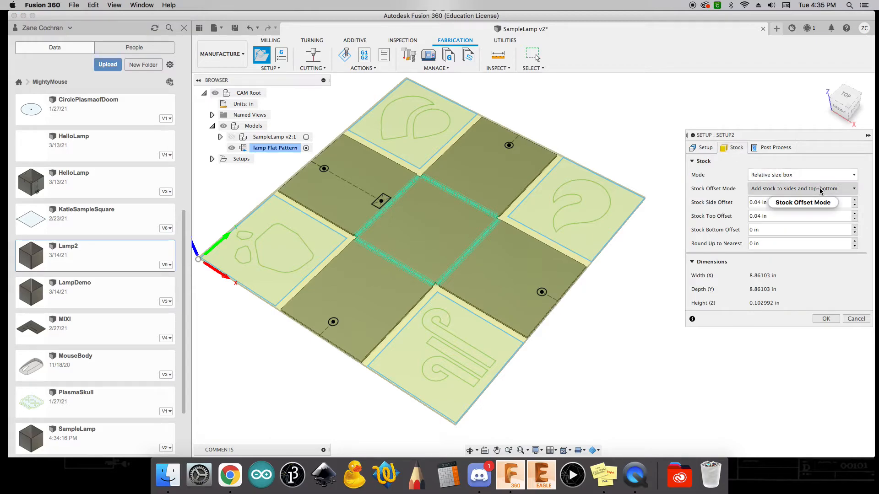
left_click(799, 189)
left_click(798, 201)
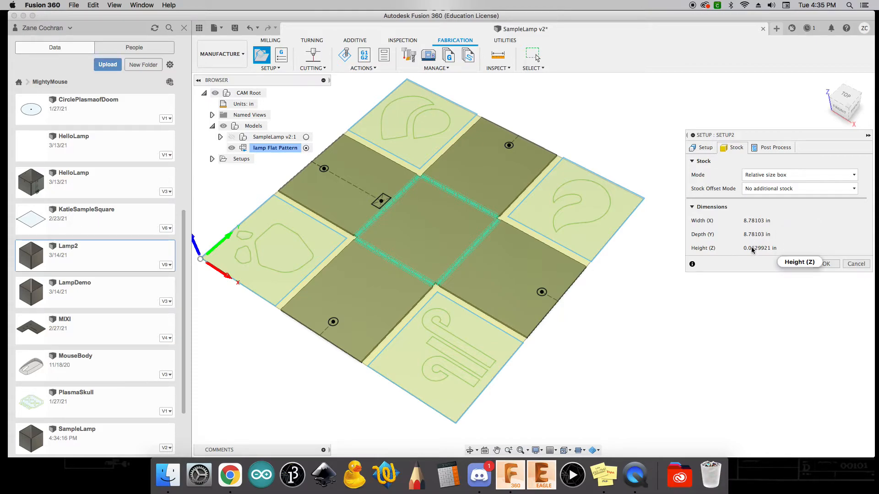
left_click(824, 264)
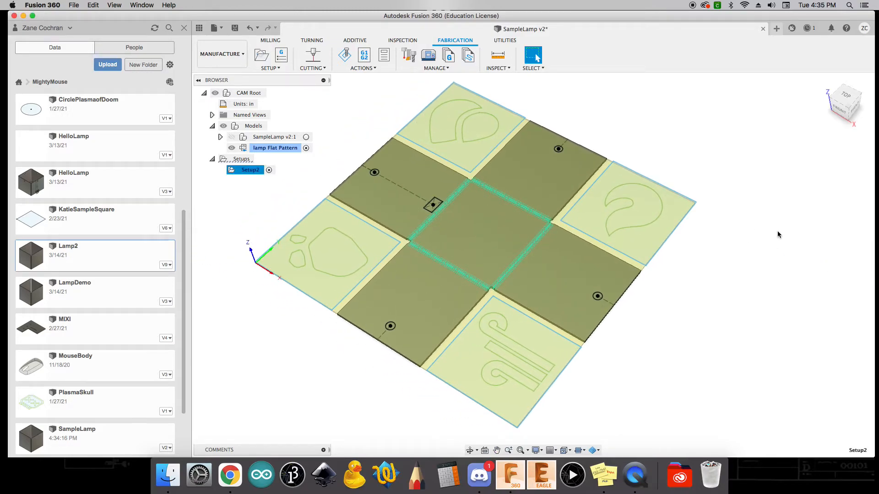
Start a 2D Profile cutting operation with the Razorcut 45A plasma cutter as its tool.
left_click(322, 69)
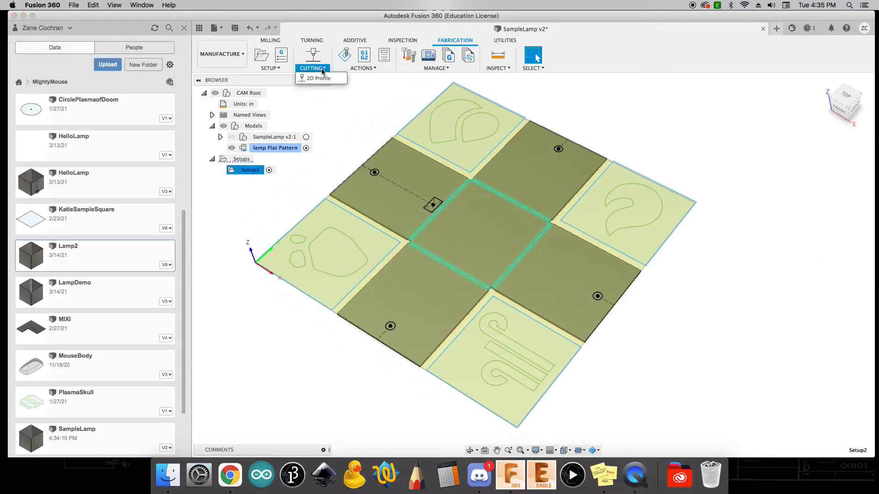
left_click(321, 79)
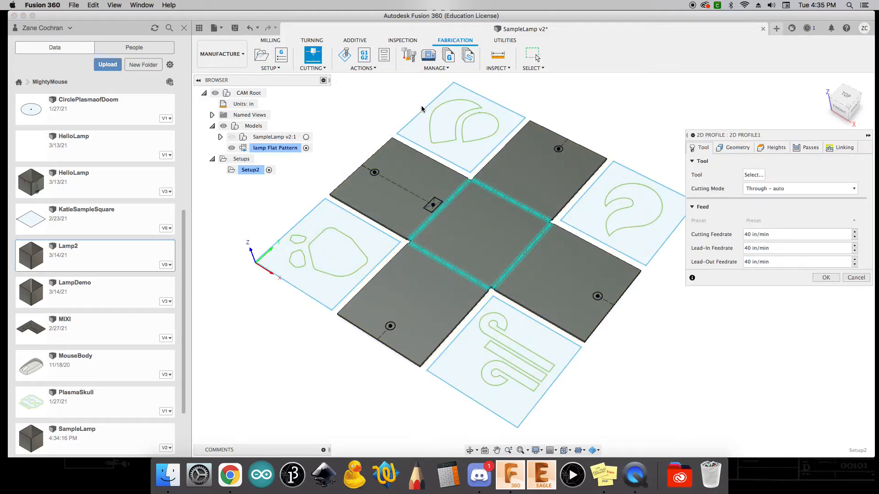
left_click(755, 175)
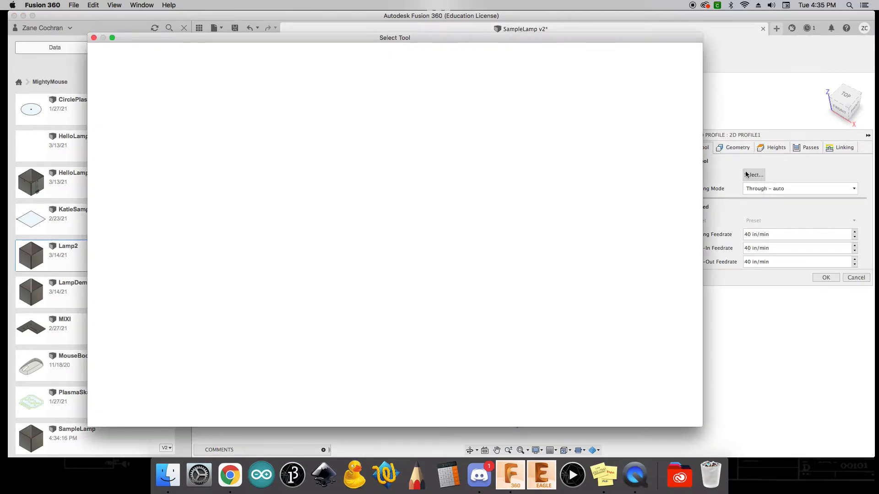
left_click(220, 131)
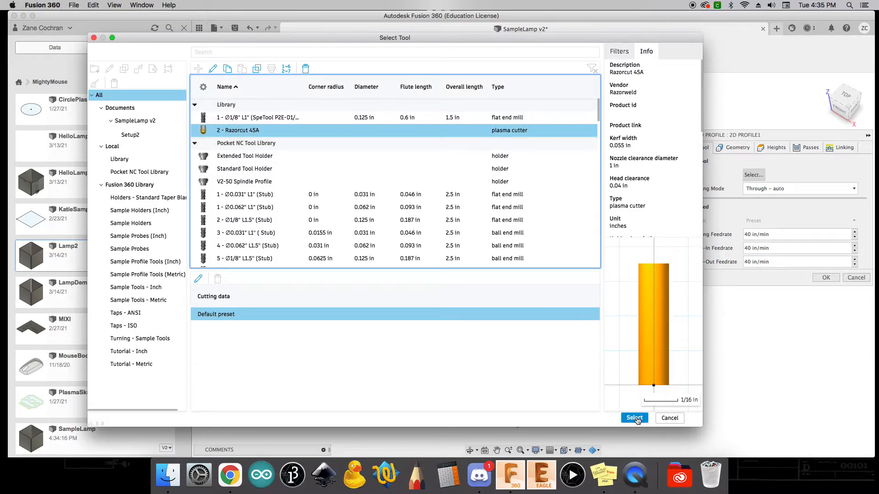
left_click(635, 419)
Set the 2D profile's cutting, lead-in and lead-out feedrates to 150 in/min.
left_click(747, 248)
left_click(747, 260)
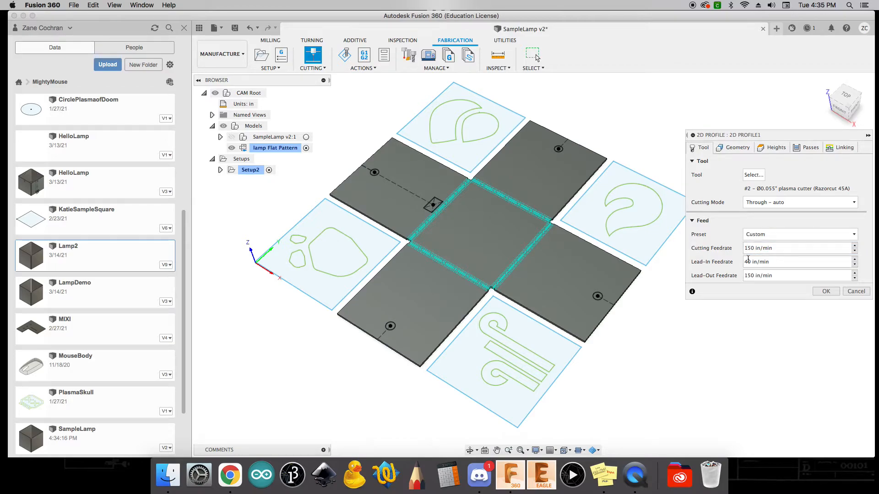
type("150")
Select the flat pattern's outer outline, the rectangular cutout and the four round holes as contours for the 2D profile.
left_click(735, 148)
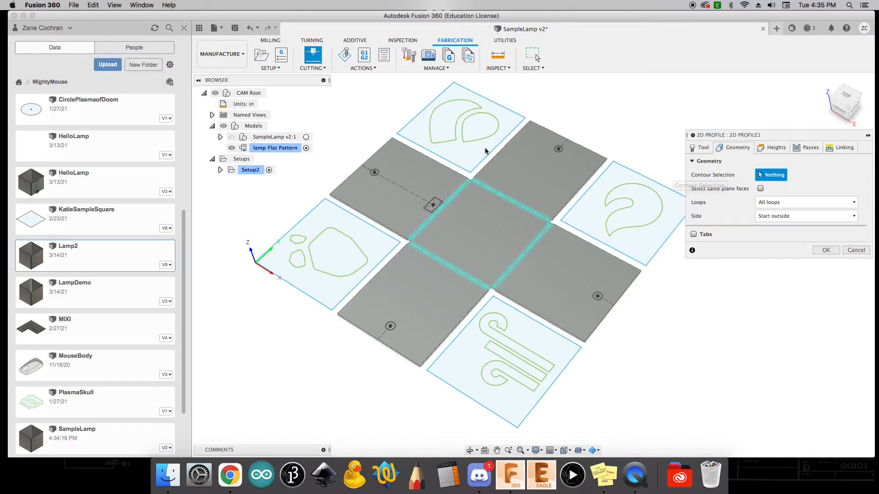
scroll(492, 194, "up", 5)
scroll(537, 178, "down", 5)
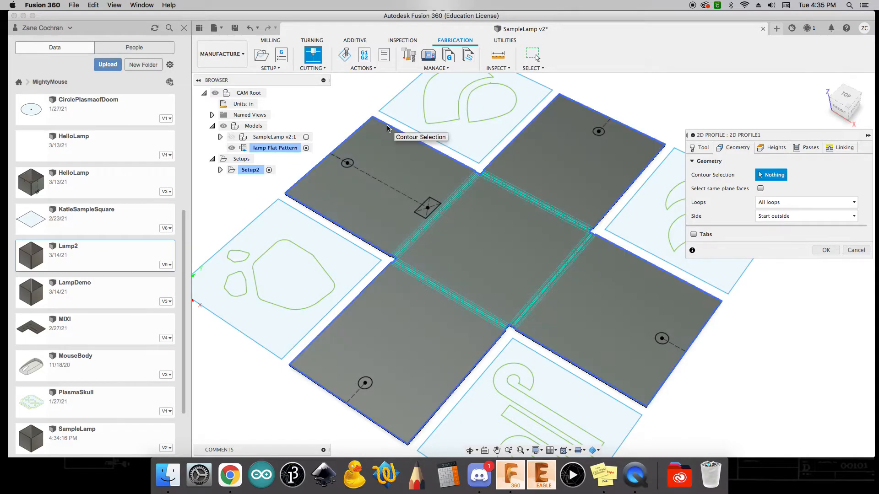
left_click(388, 126)
left_click(347, 163)
left_click(430, 199)
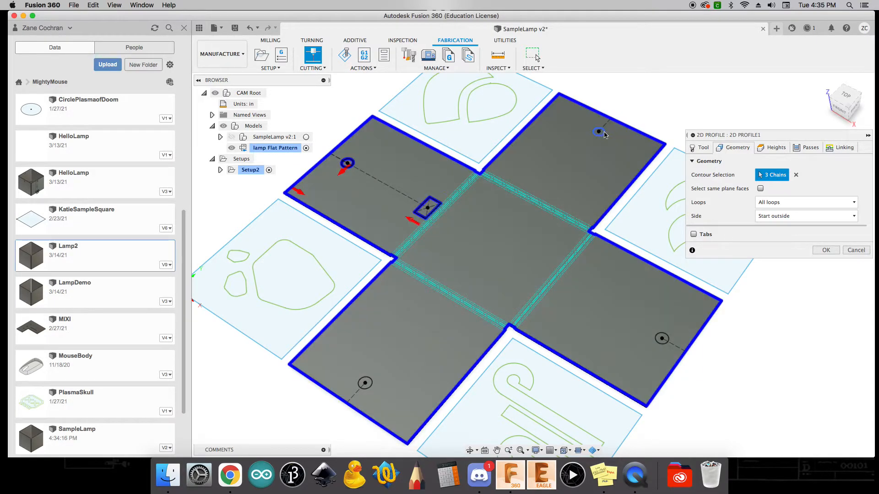
left_click(598, 131)
left_click(664, 339)
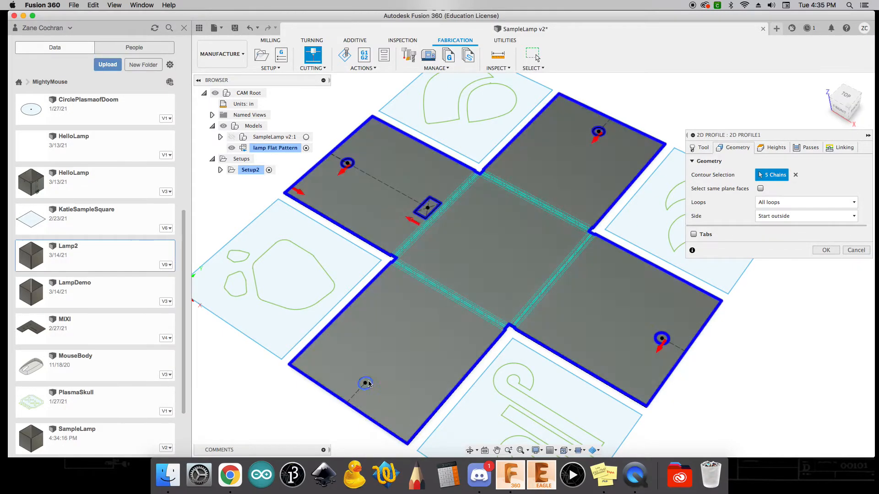
left_click(371, 382)
Add the rock panel's square border and its three rock outlines to the contour selection.
left_click(250, 249)
left_click(245, 254)
left_click(245, 277)
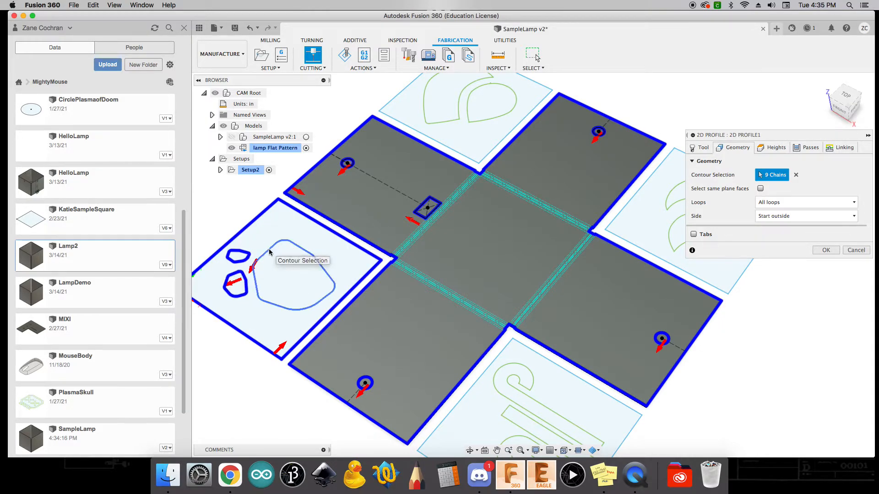
left_click(269, 251)
Add the borders and artwork outlines of the other three element panels, including the swirling wind lines, to the contour selection.
left_click(424, 98)
left_click(512, 99)
left_click(653, 200)
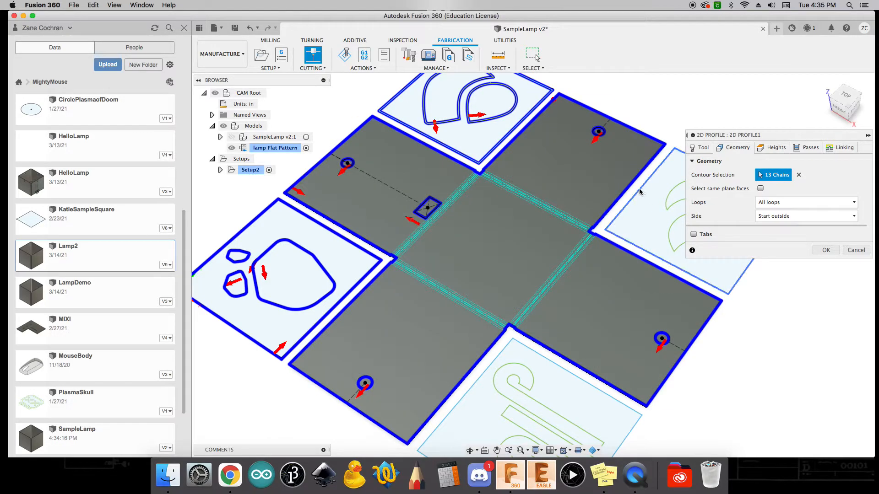
middle_click_drag(763, 355, 735, 236)
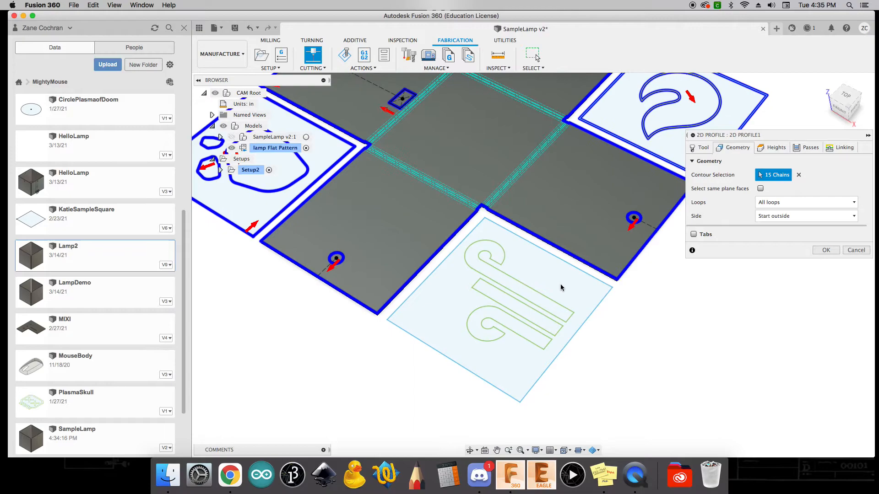
left_click(564, 262)
left_click(543, 291)
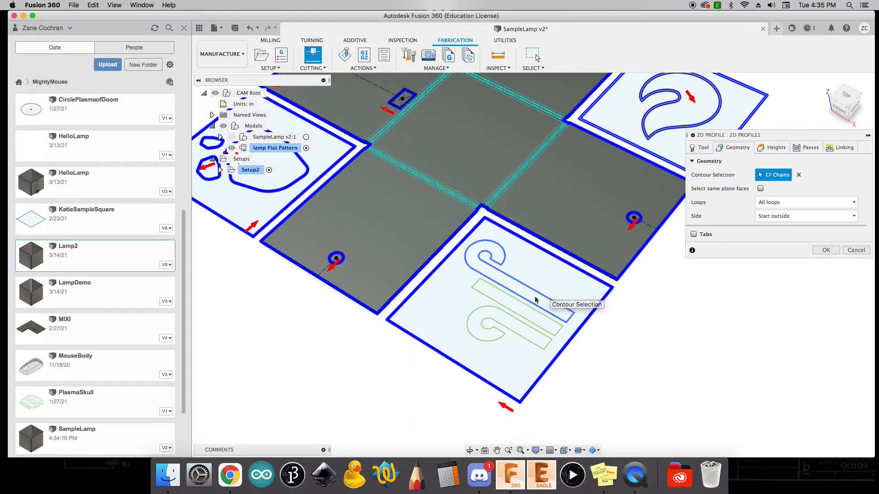
left_click(520, 302)
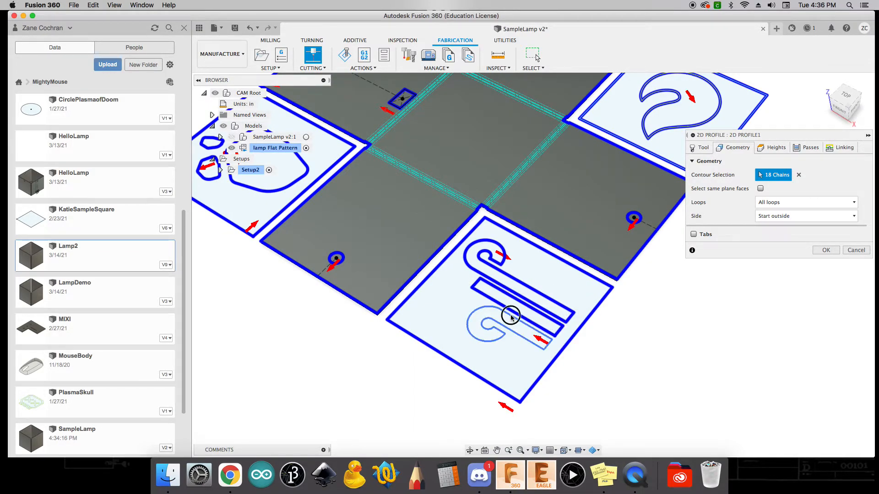
left_click(510, 314)
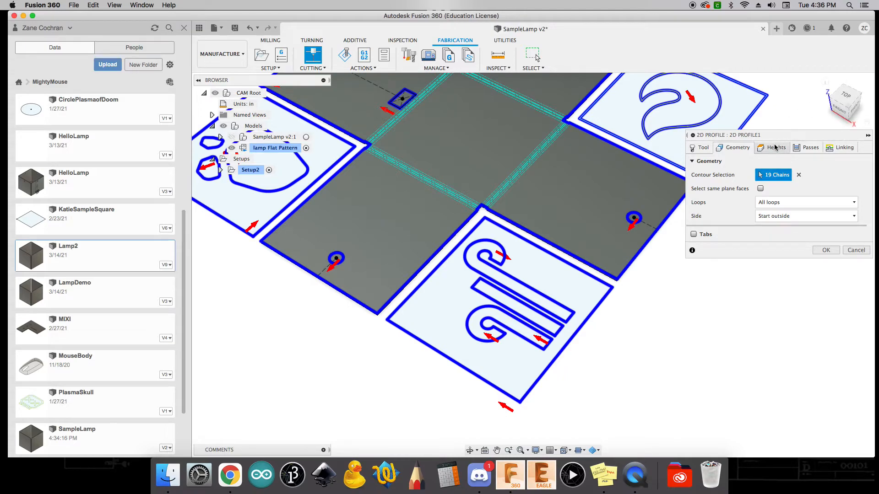
Set the passes' compensation type to In computer.
left_click(810, 148)
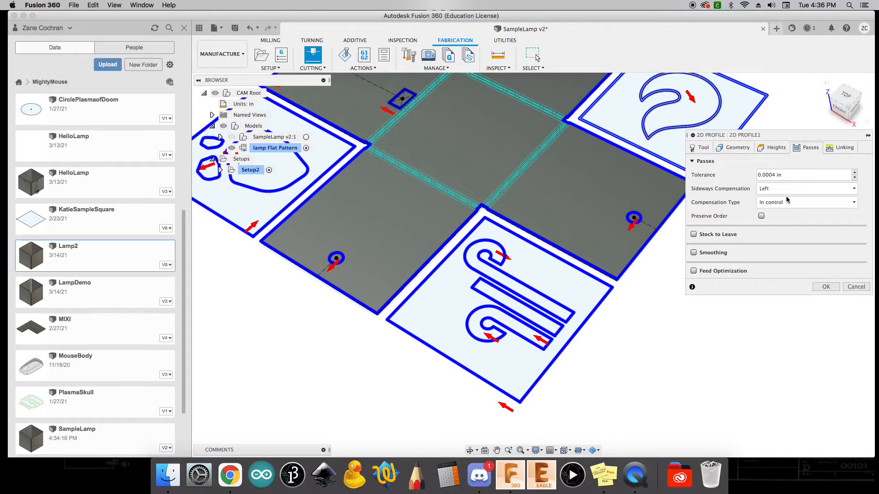
left_click(854, 203)
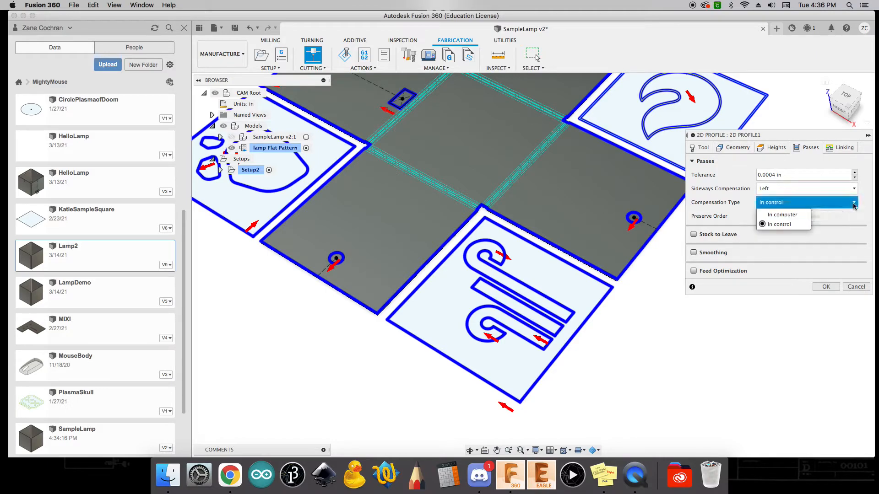
left_click(805, 217)
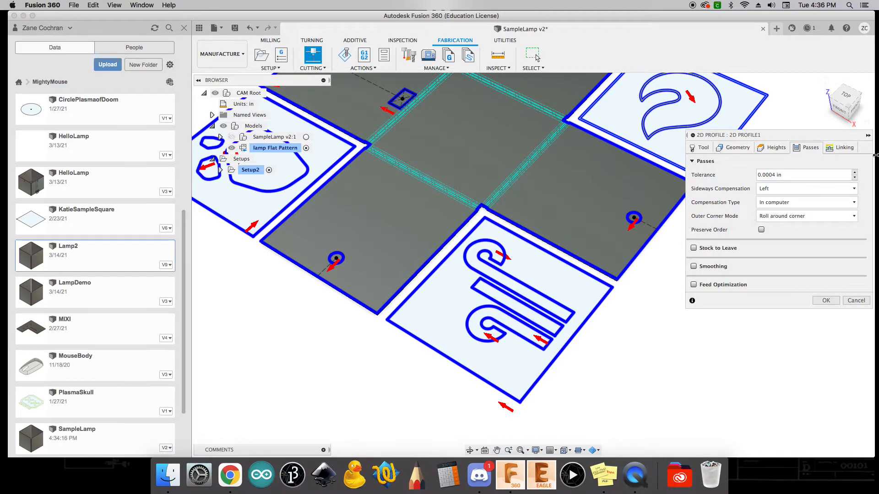
Keep the nozzle down between cuts, with a maximum stay-down distance of 24 in and a staydown feedrate of 300 in/min.
left_click(842, 149)
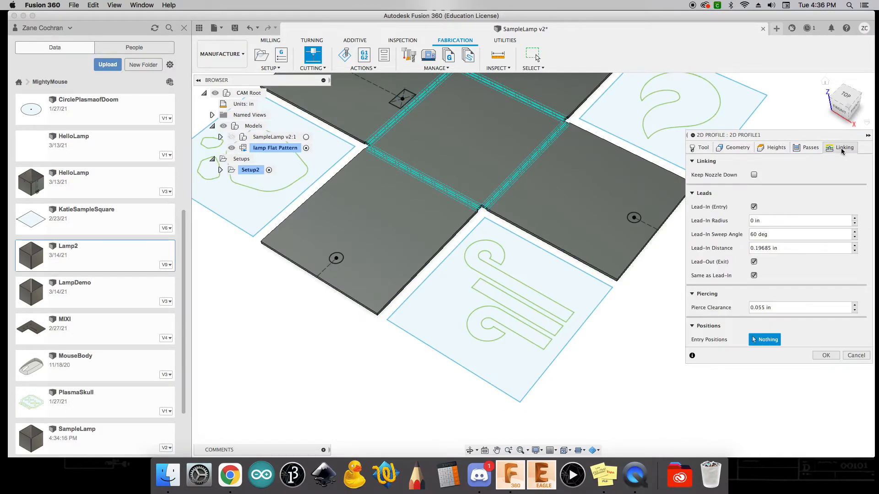
left_click(755, 175)
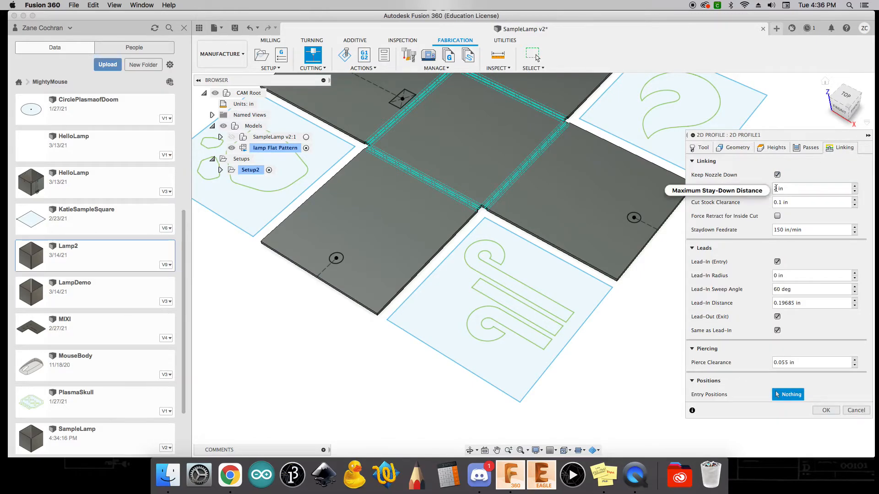
left_click(813, 186)
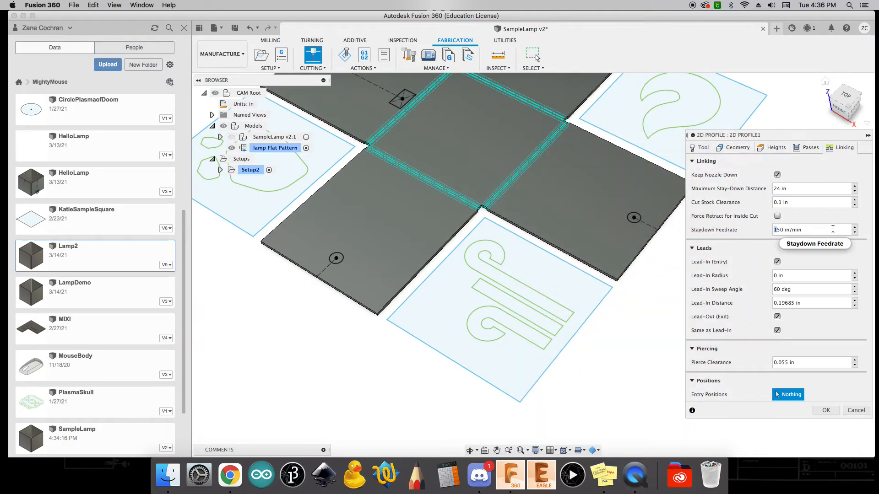
double_click(782, 229)
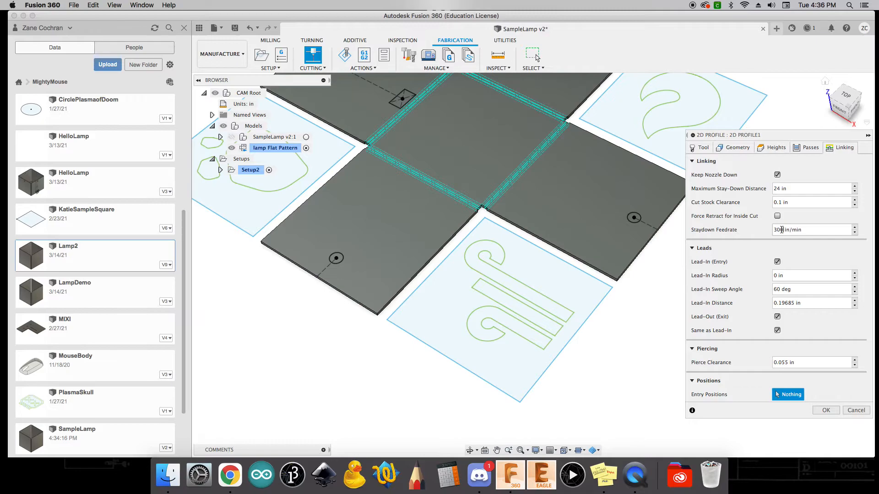
Turn off the lead-out, set the lead-in sweep angle to 90 deg and distance to 0.15 in, and accept the operation.
left_click(778, 317)
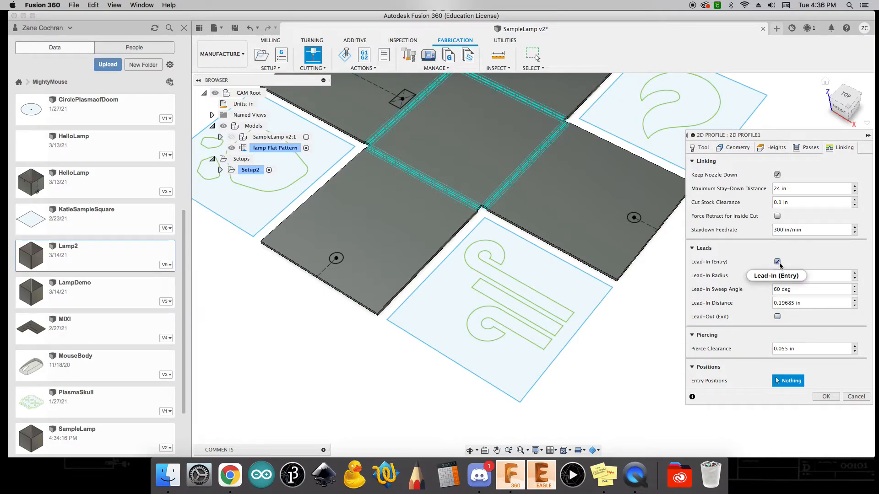
double_click(776, 289)
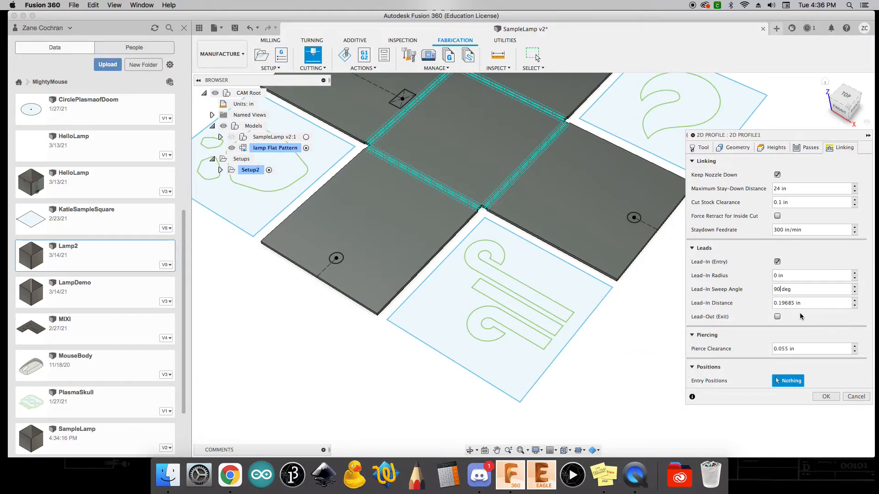
double_click(785, 303)
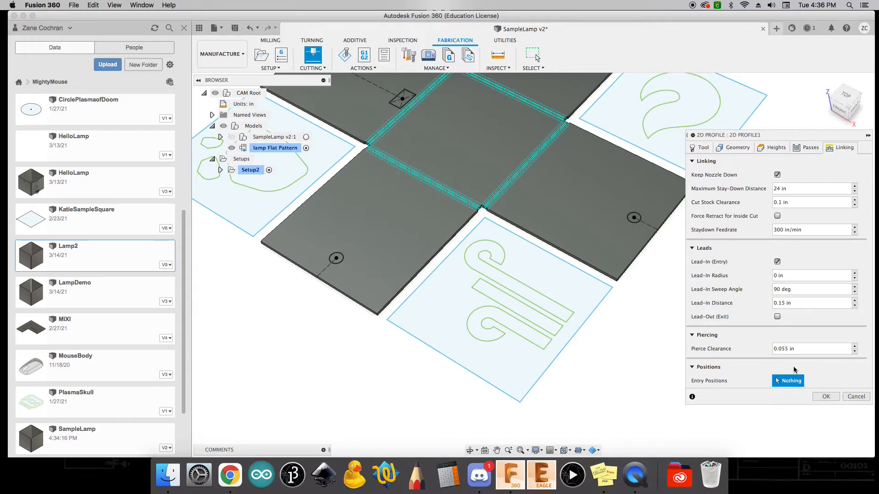
left_click(827, 398)
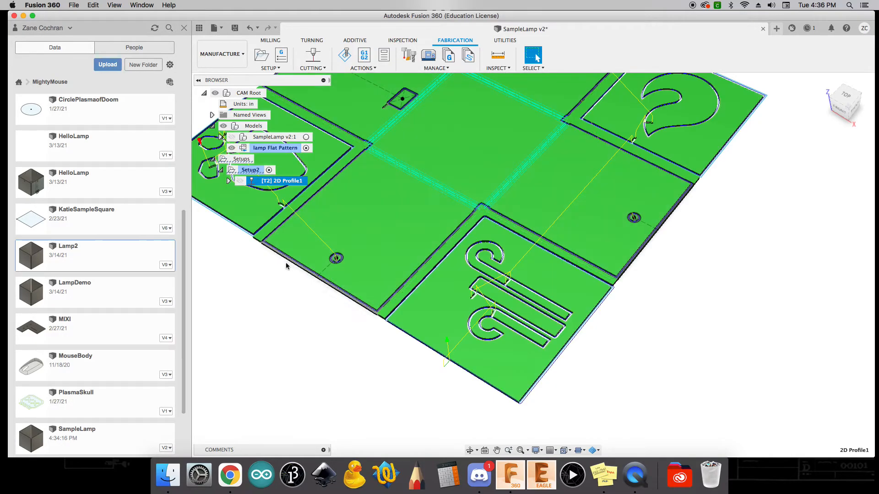
Examine the generated toolpath's lead-ins and cut sides around the rocks, rectangular cutout, holes and remaining panel artwork.
middle_click_drag(247, 263, 310, 319)
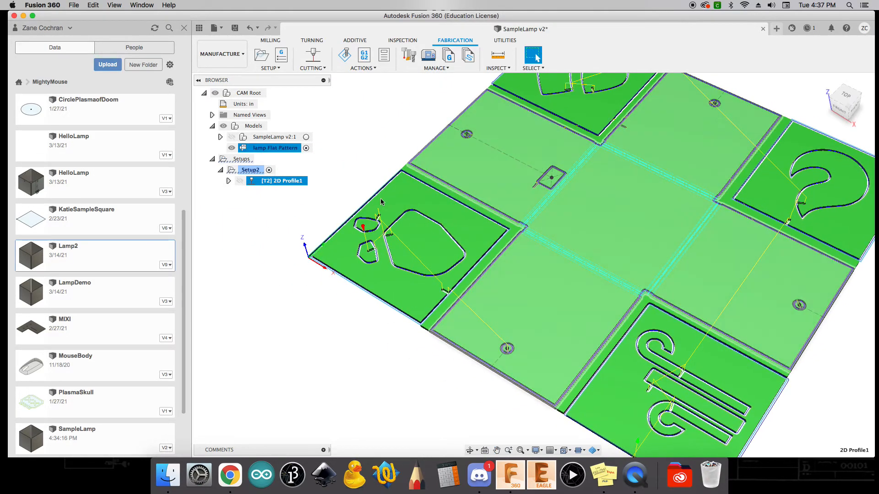
scroll(383, 228, "up", 5)
scroll(383, 228, "up", 3)
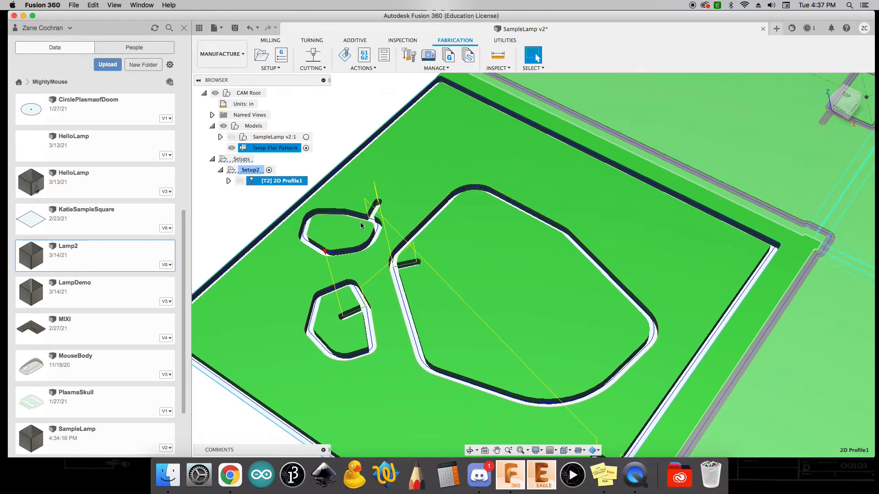
scroll(362, 230, "down", 5)
middle_click_drag(369, 123, 308, 189)
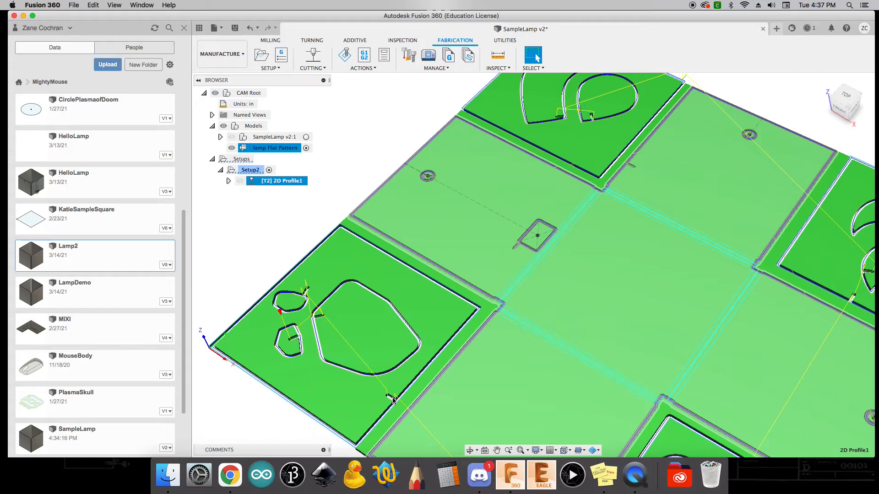
scroll(532, 230, "up", 5)
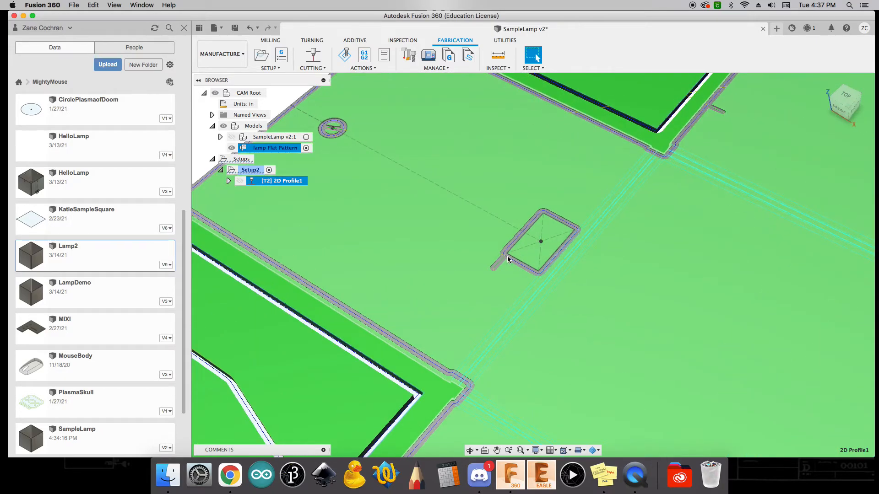
scroll(507, 257, "down", 5)
middle_click_drag(562, 132, 580, 259)
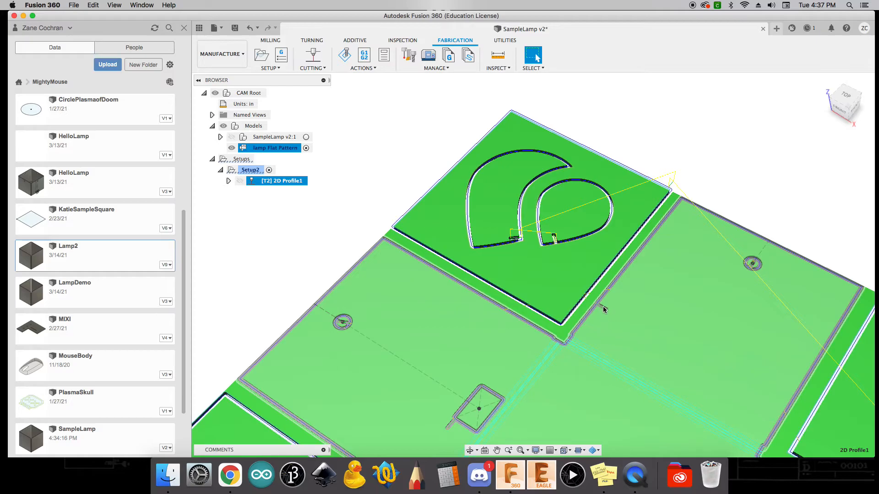
middle_click_drag(660, 328, 660, 269)
middle_click_drag(604, 389, 640, 217)
scroll(637, 218, "up", 3)
scroll(635, 220, "down", 3)
scroll(635, 219, "down", 2)
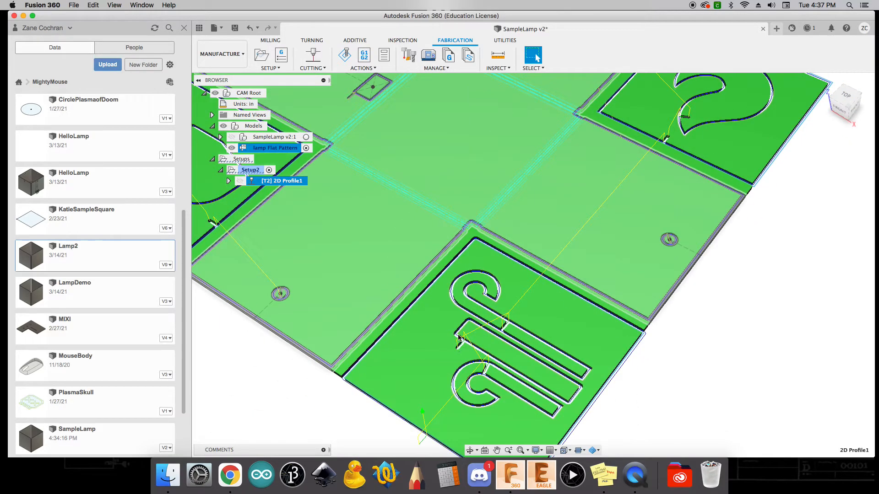
scroll(459, 337, "down", 2)
middle_click_drag(459, 338, 456, 179)
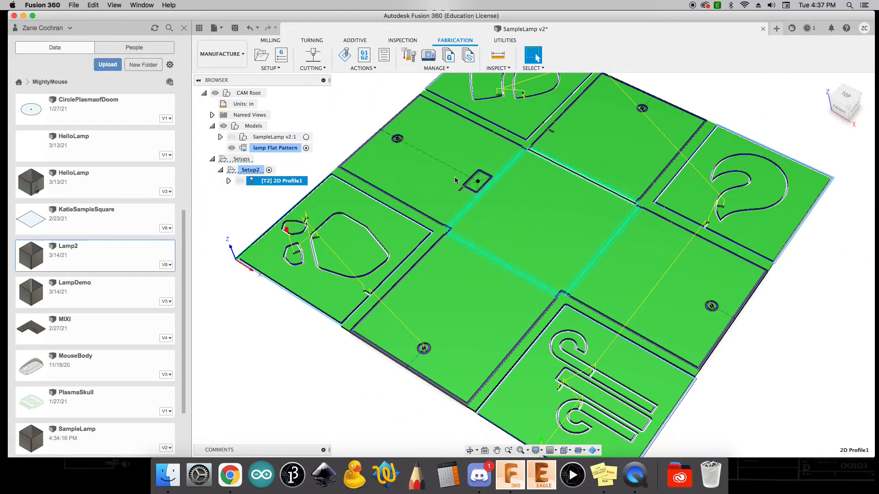
middle_click_drag(351, 245, 355, 272)
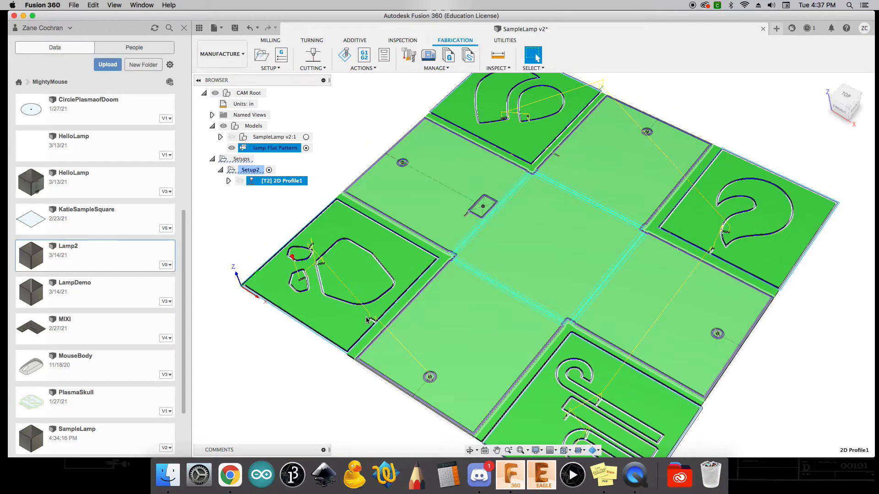
Reopen the 2D Profile operation, reverse the cut sides of the rock panel's border and its small upper rock, and accept it.
right_click(289, 181)
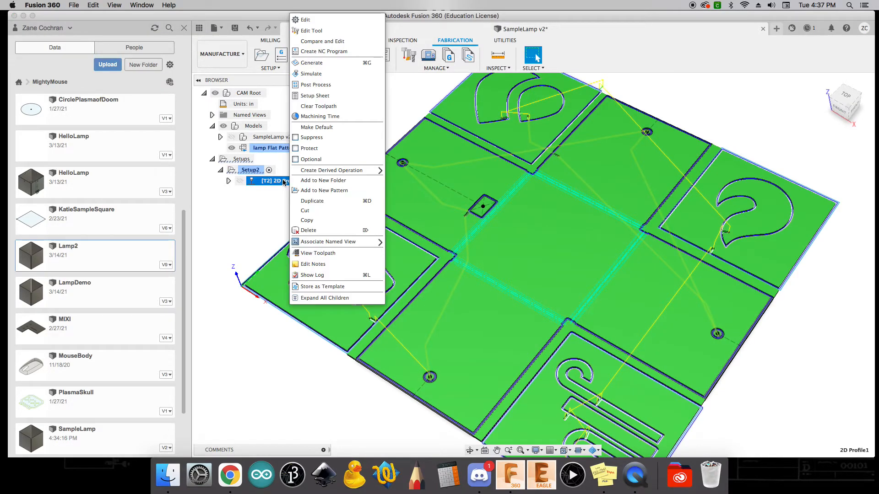
left_click(334, 21)
left_click(734, 148)
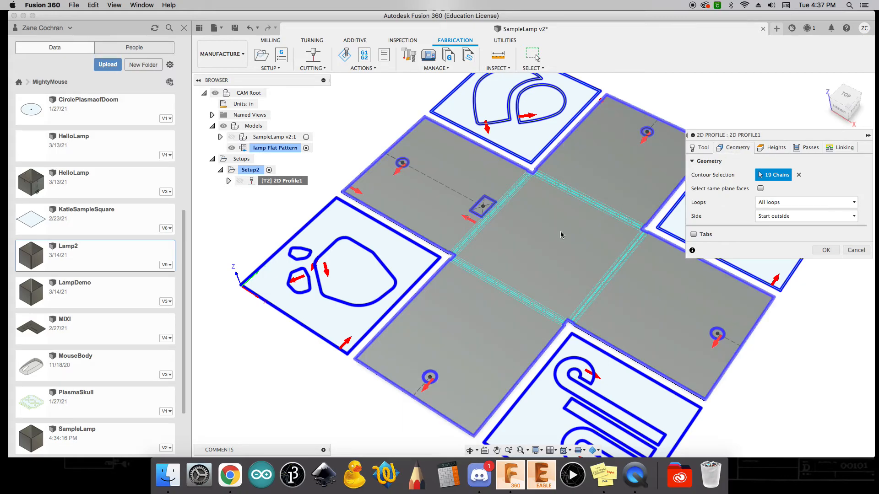
scroll(352, 350, "up", 3)
scroll(353, 351, "up", 2)
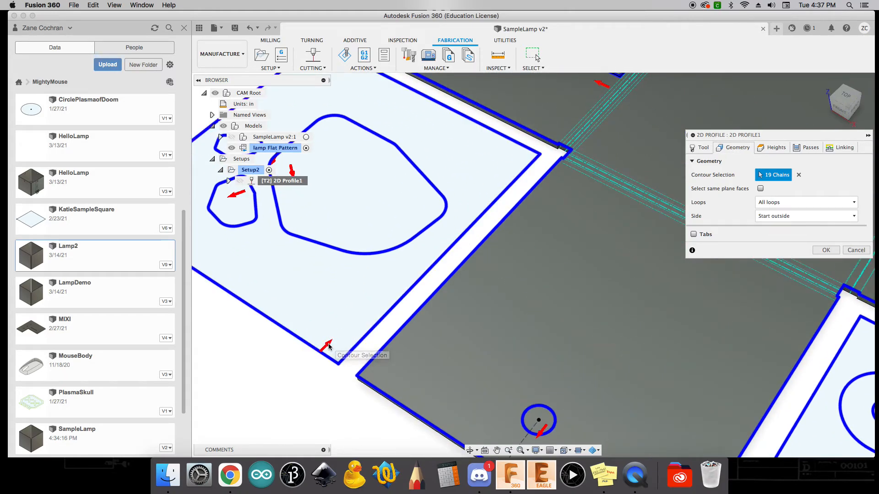
scroll(312, 375, "down", 4)
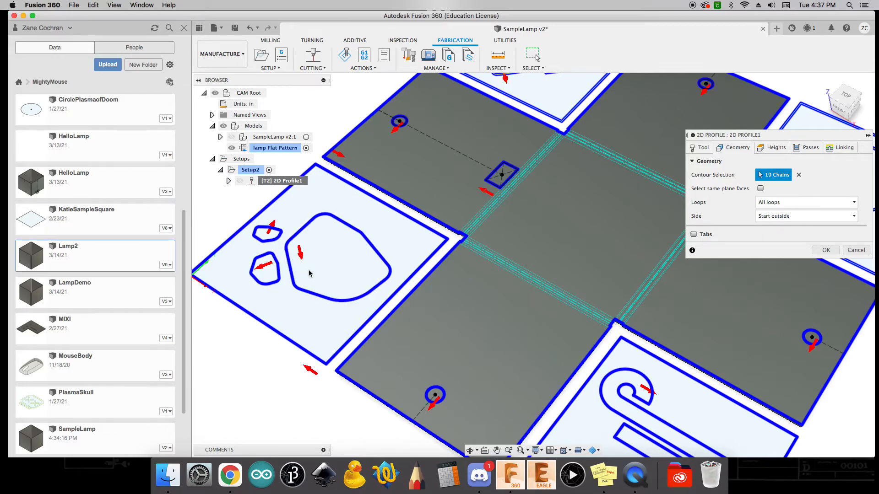
scroll(309, 273, "down", 2)
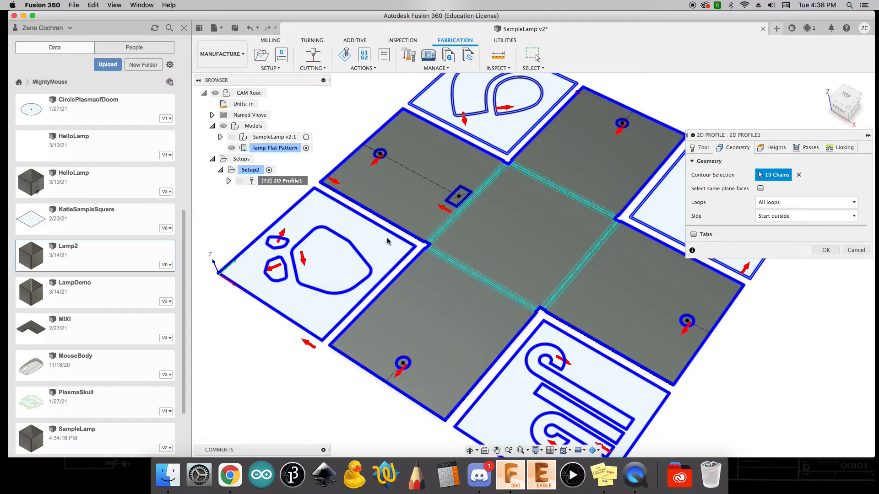
left_click(826, 250)
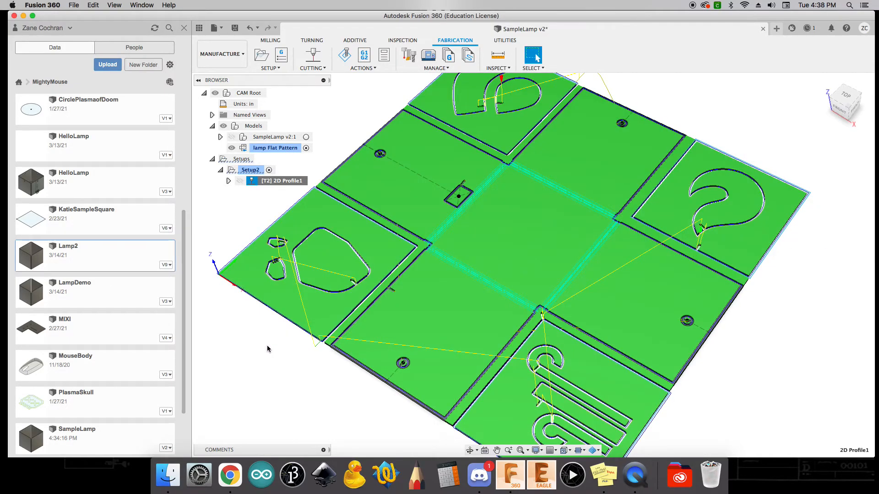
Check the regenerated paths, then reopen the 2D Profile geometry and reverse the cut sides of the rectangular cutout and the lamp's outer profile.
middle_click_drag(289, 352, 345, 369)
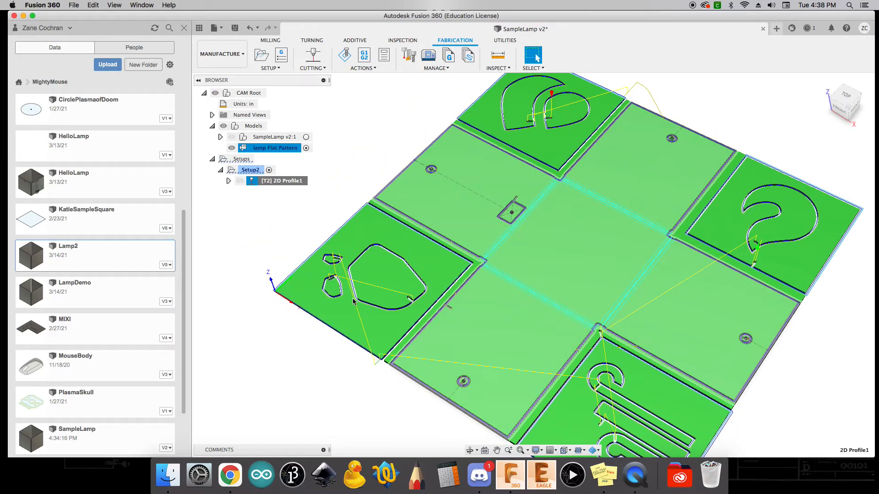
scroll(349, 294, "up", 3)
scroll(291, 252, "up", 2)
scroll(334, 382, "down", 3)
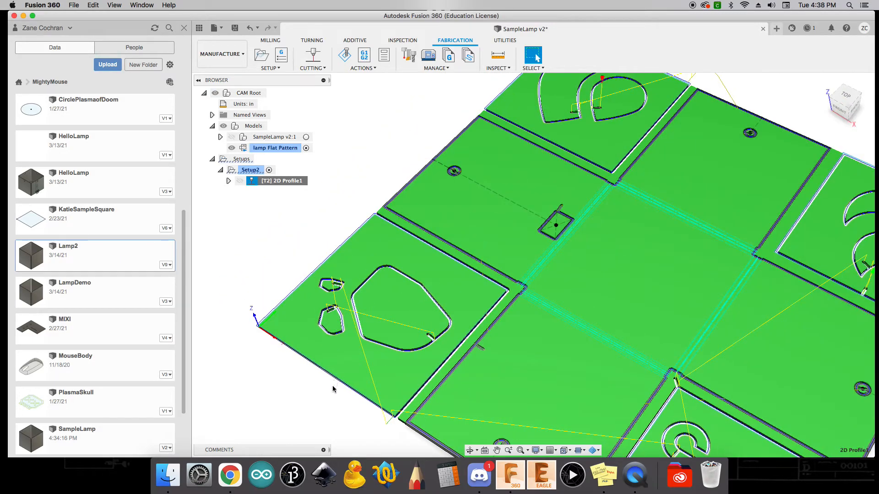
middle_click_drag(433, 129, 355, 196)
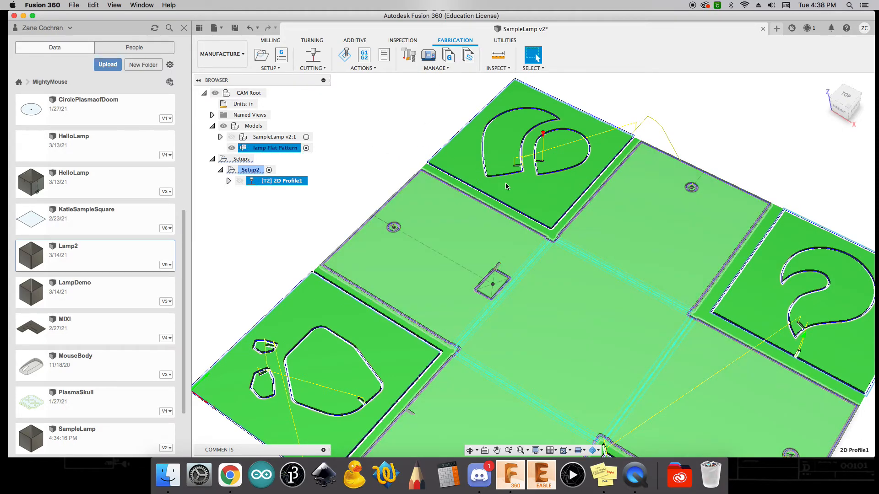
right_click(305, 181)
left_click(323, 19)
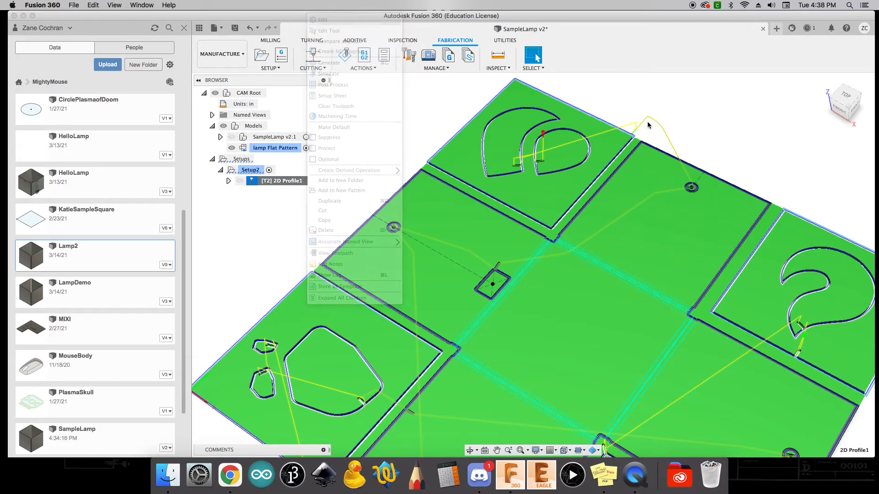
left_click(738, 148)
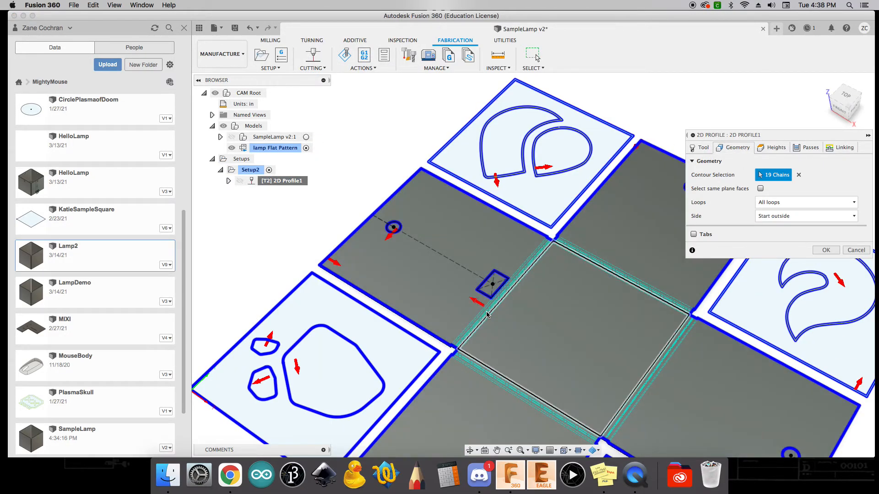
middle_click_drag(548, 336, 536, 237)
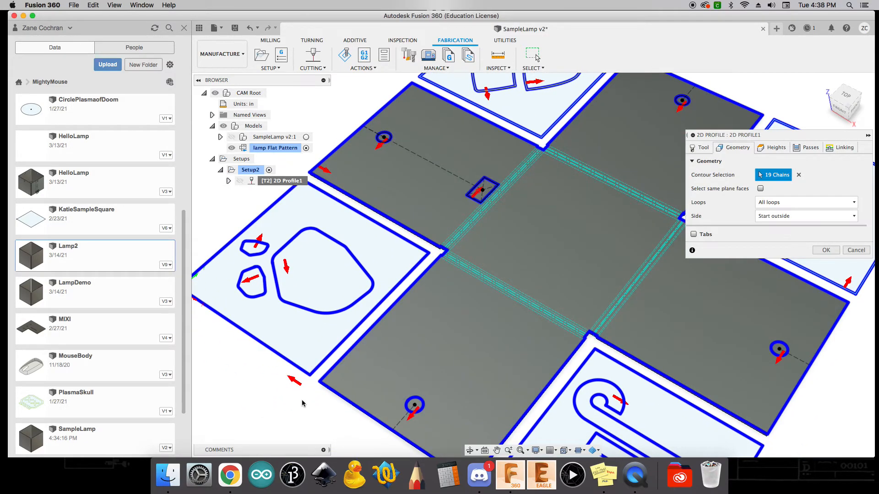
middle_click_drag(326, 404, 328, 405)
left_click(327, 171)
Flip the water and air panel borders to cut outside and the air artwork's middle bar to cut inside, then accept the operation.
middle_click_drag(751, 80, 529, 97)
middle_click_drag(700, 306, 608, 280)
middle_click_drag(632, 336, 653, 219)
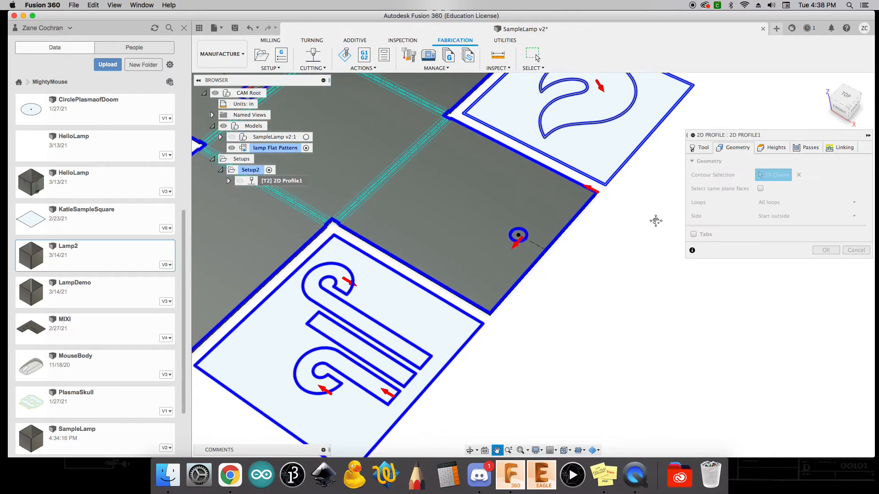
middle_click_drag(598, 324, 624, 294)
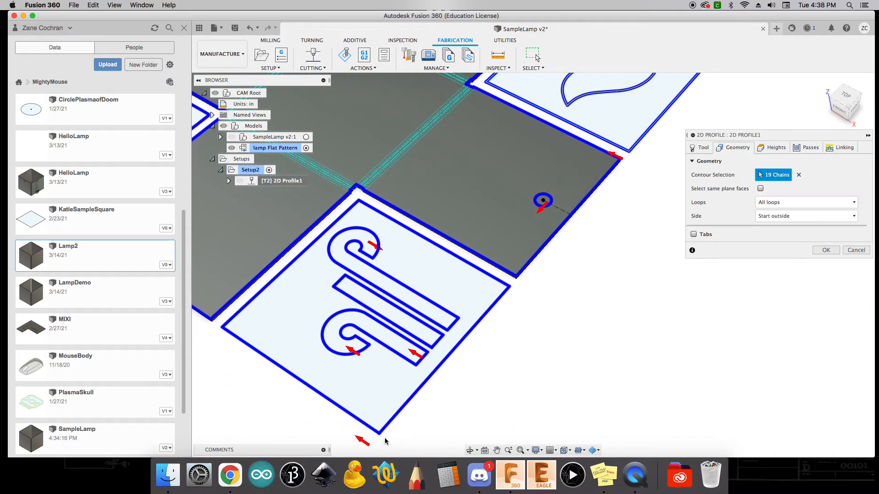
left_click(418, 358)
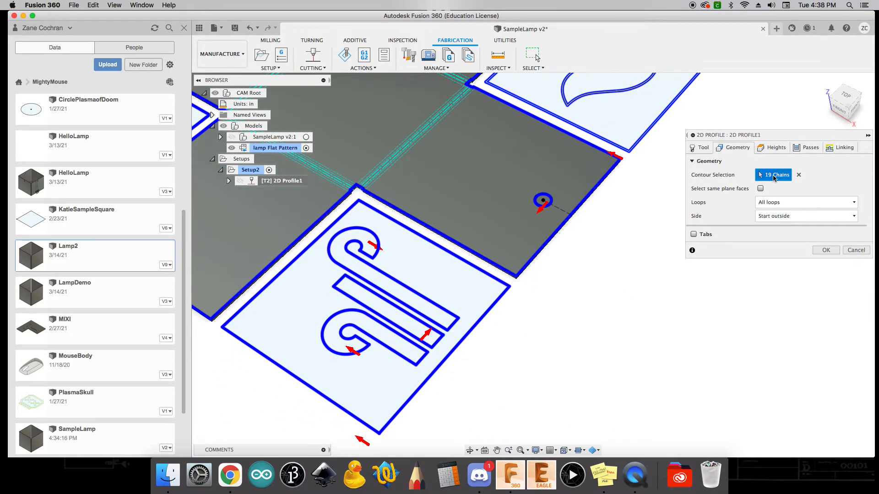
left_click(826, 250)
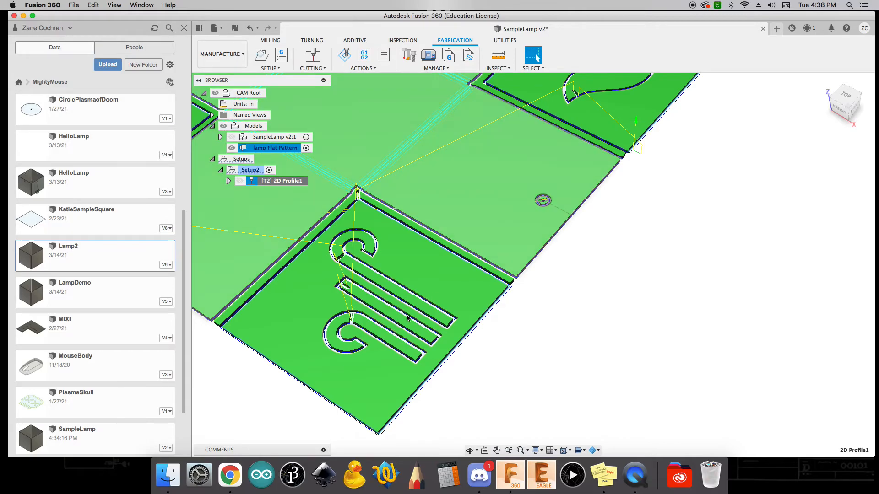
Examine the regenerated toolpath's lead-ins and cut sides around the fire, water, air and rock panels and along the lamp's outer profile.
middle_click_drag(710, 246, 733, 386)
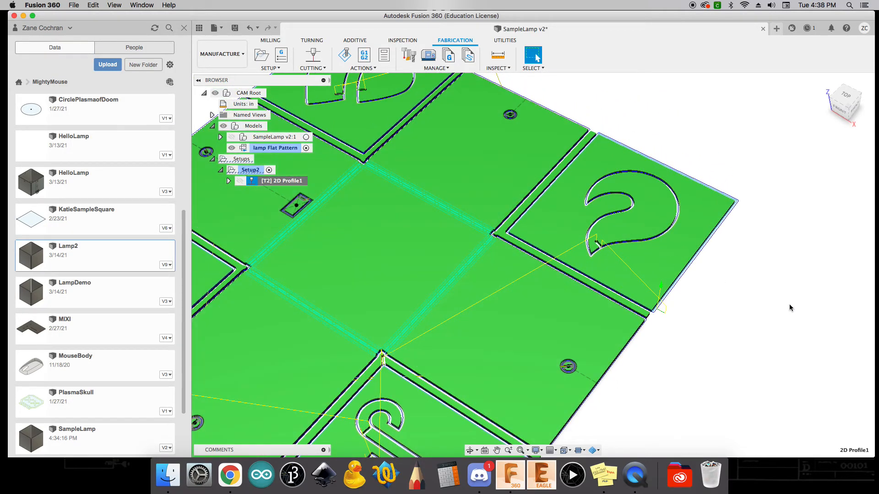
middle_click_drag(767, 304, 759, 341)
scroll(655, 295, "up", 4)
scroll(655, 295, "down", 4)
middle_click_drag(630, 143, 797, 213)
key("Escape")
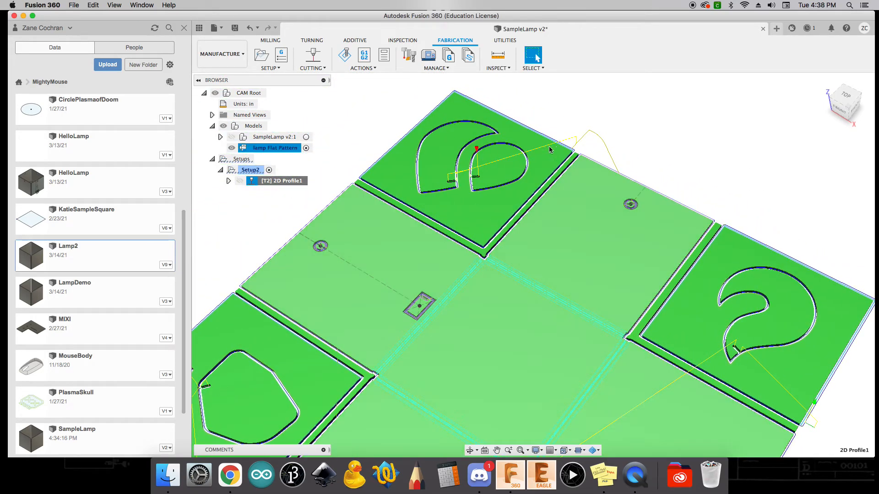
key("Escape")
middle_click_drag(345, 169, 391, 164)
left_click(537, 167)
scroll(537, 167, "up", 5)
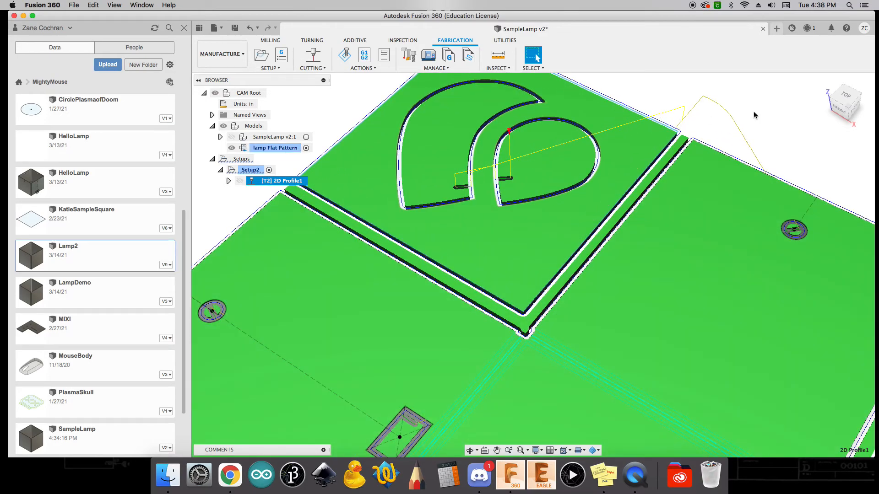
scroll(746, 126, "down", 3)
scroll(734, 130, "down", 2)
middle_click_drag(297, 453, 279, 268)
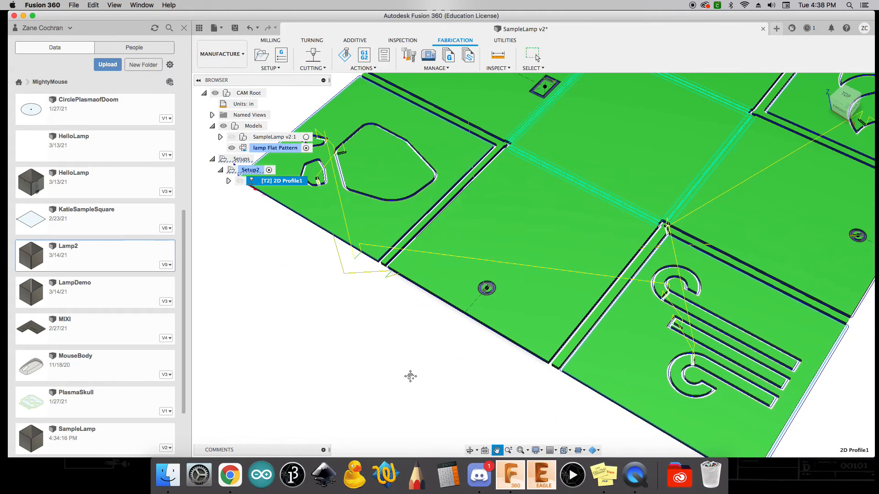
middle_click_drag(410, 376, 349, 347)
scroll(348, 327, "up", 4)
scroll(355, 321, "down", 4)
middle_click_drag(618, 259, 648, 304)
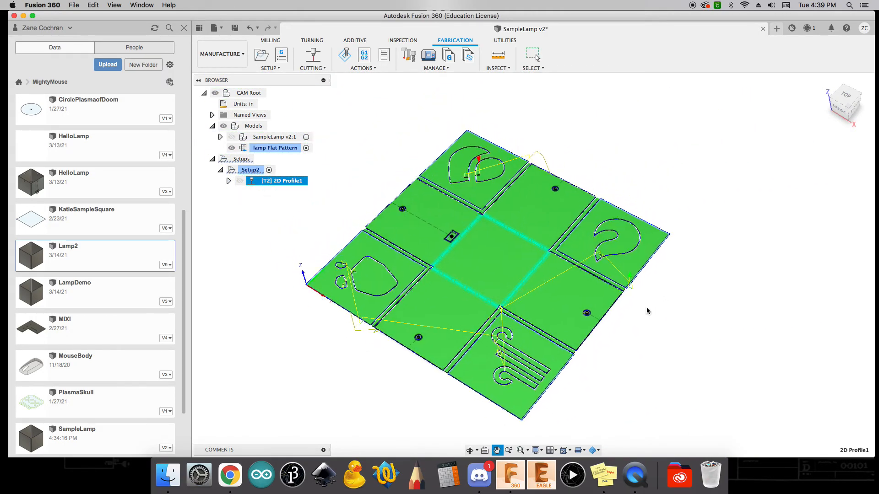
scroll(646, 304, "down", 2)
Save a new version of the design with the version description User Saved.
key("super+s")
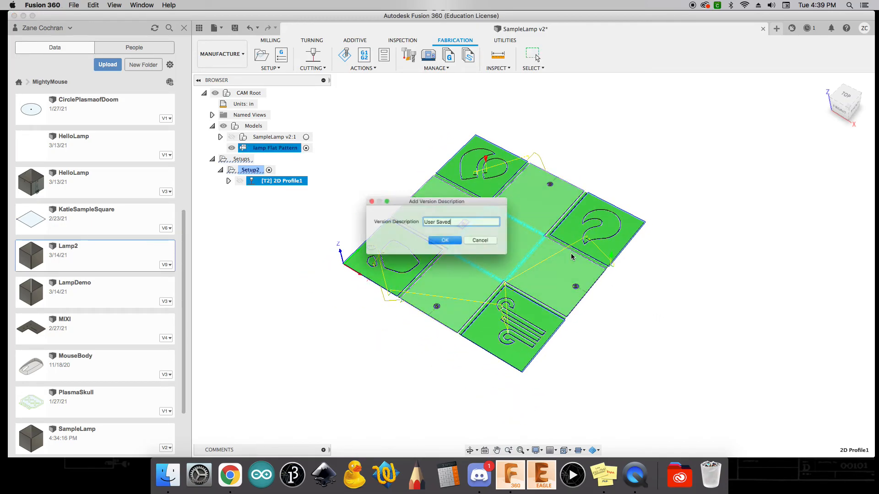
left_click(441, 245)
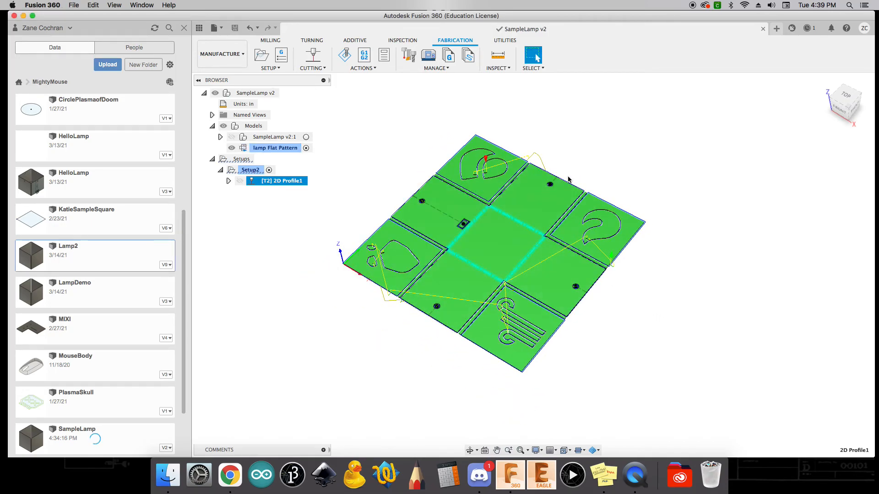
middle_click_drag(617, 154, 607, 152)
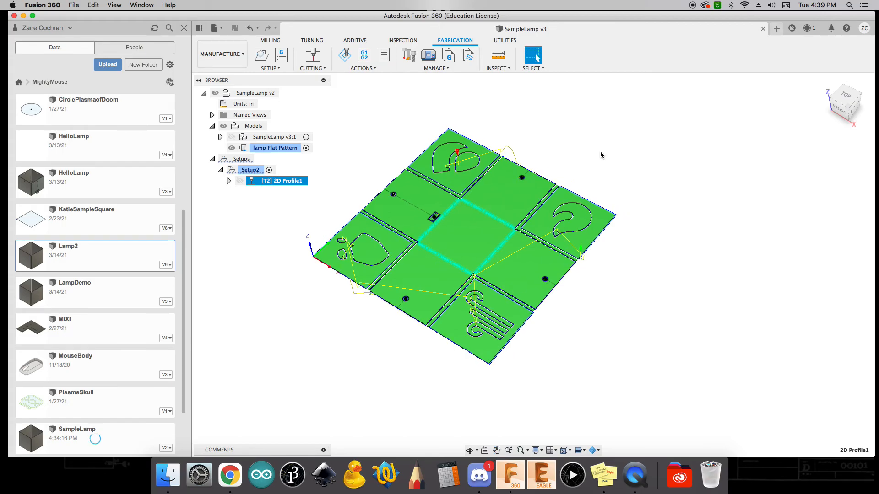
scroll(590, 147, "up", 2)
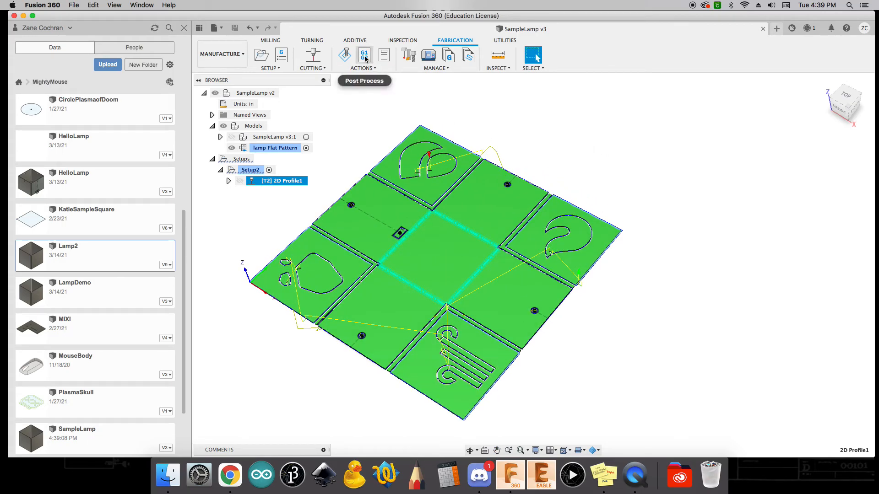
Simulate the 2D Profile toolpath at increased playback speed to check the torch's cutting order, and close the simulation.
left_click(345, 56)
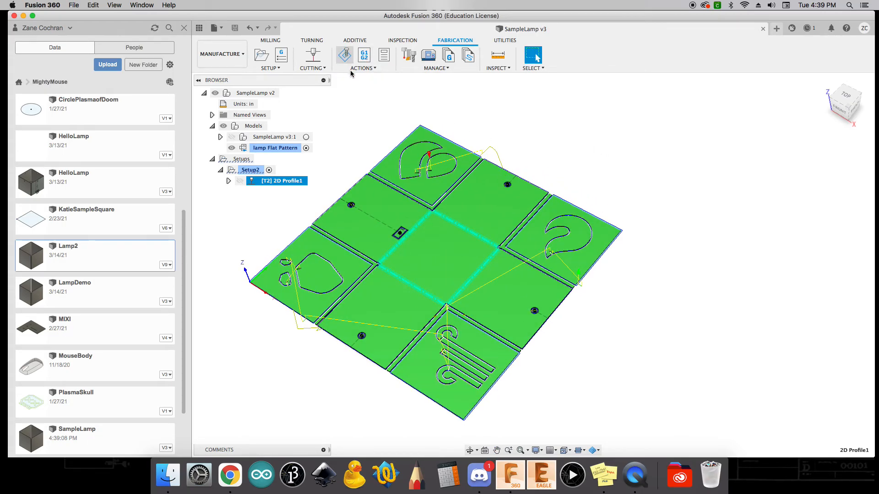
left_click(531, 413)
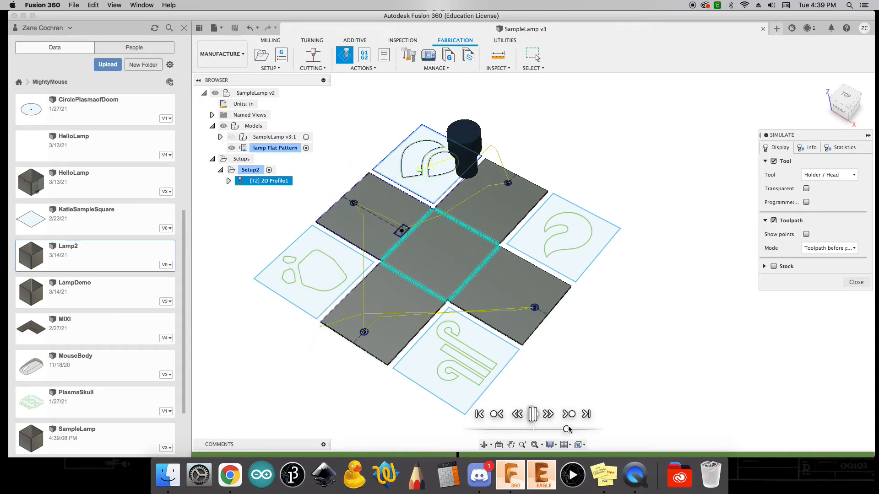
left_click_drag(568, 430, 590, 429)
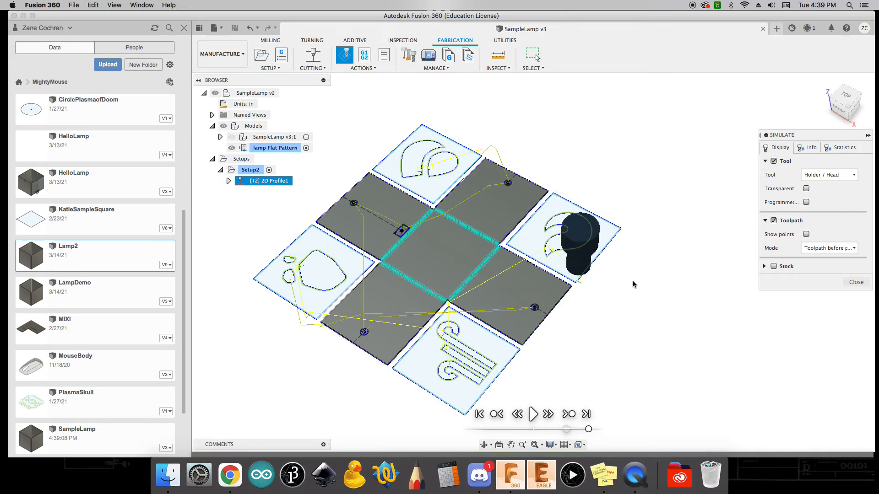
left_click(855, 282)
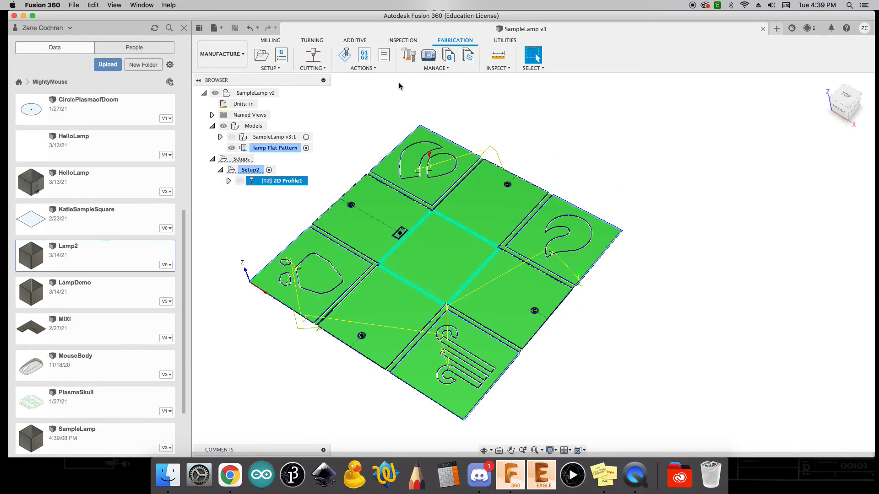
Post-process the 2D Profile in inches with the FireControl Plasma v1.6 post, saving the program to the Desktop as airbenderLamp.nc.
left_click(367, 59)
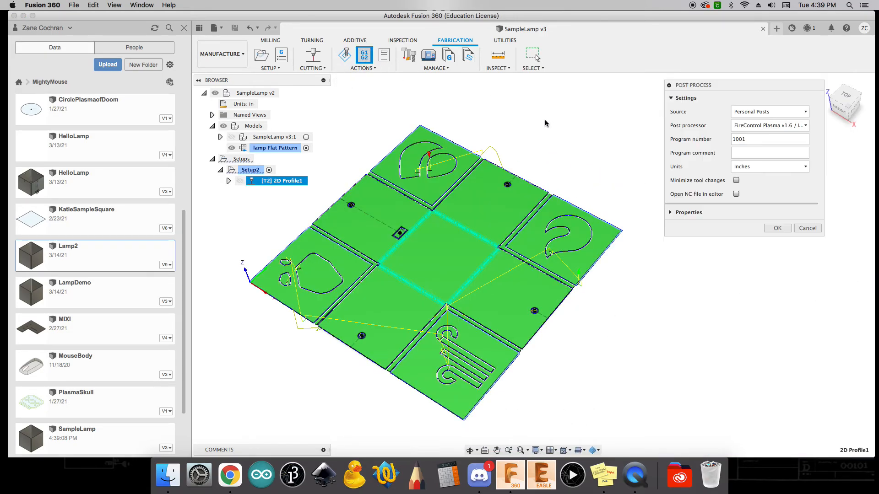
left_click(670, 213)
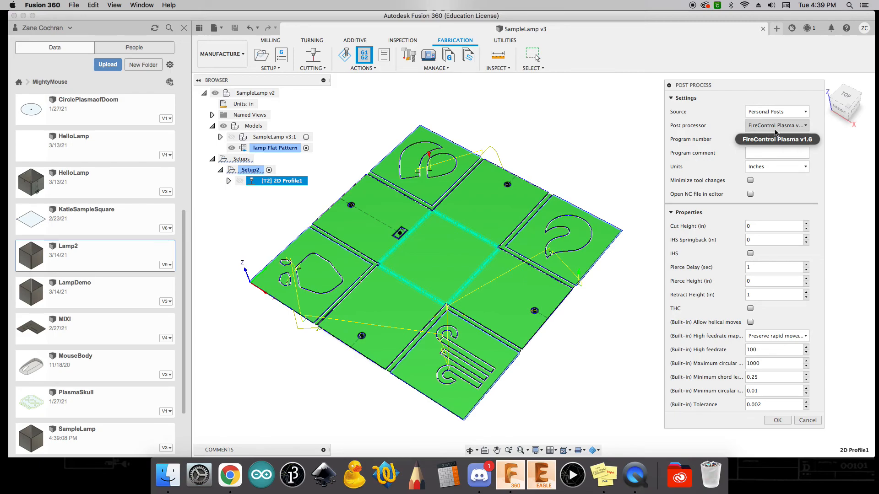
mouse_move(777, 129)
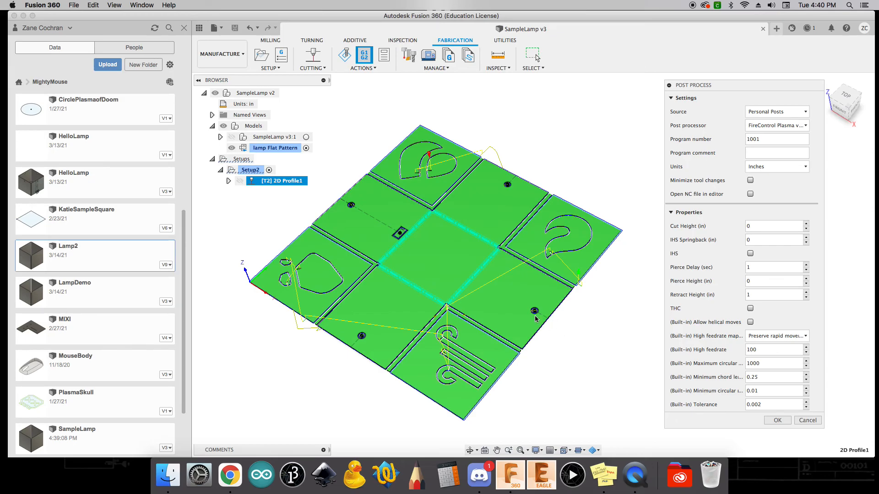
left_click(776, 421)
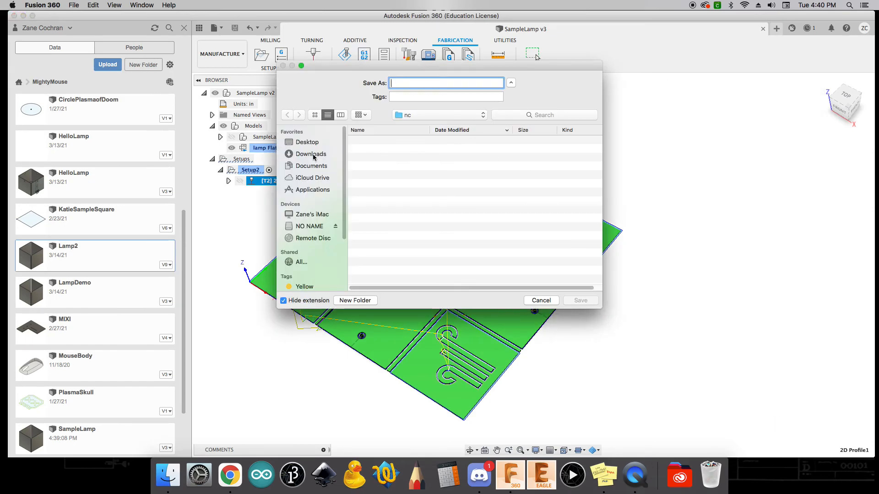
left_click(306, 143)
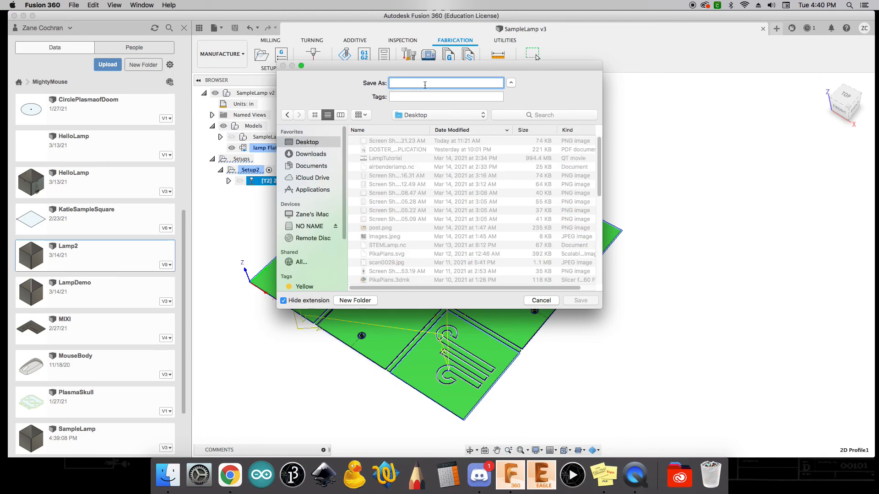
type("airbenderL")
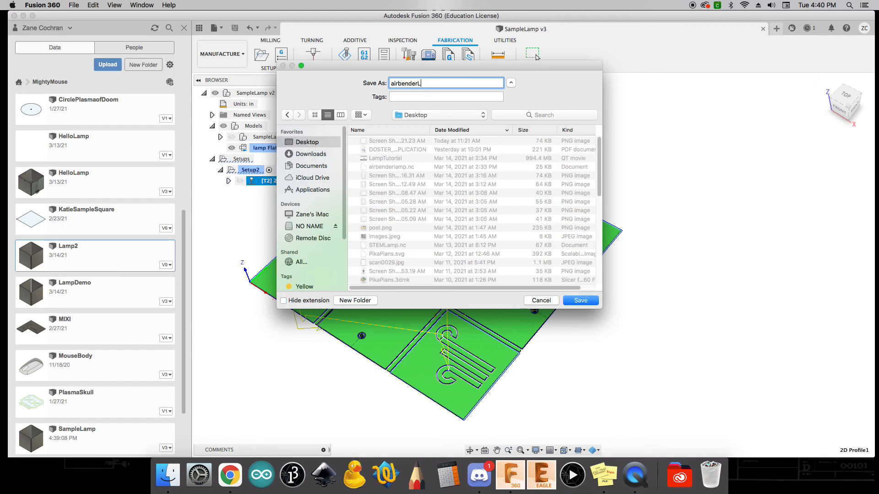
type("amp.nc")
left_click(589, 302)
left_click(506, 125)
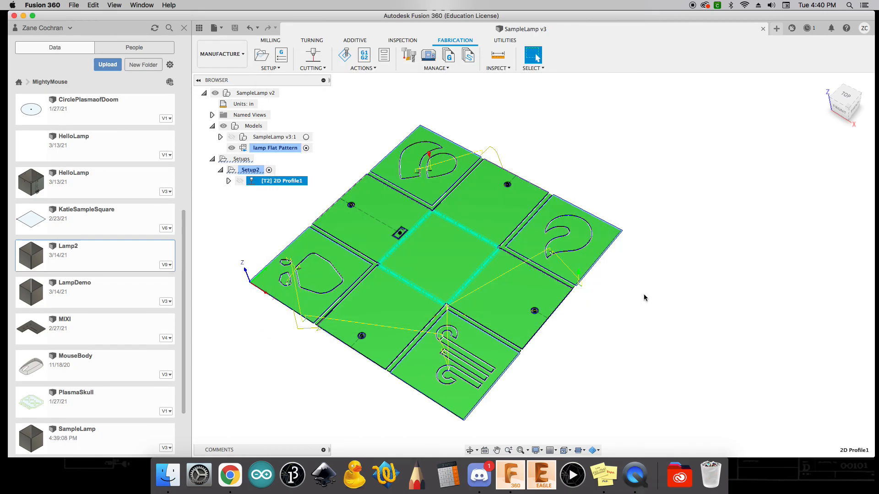